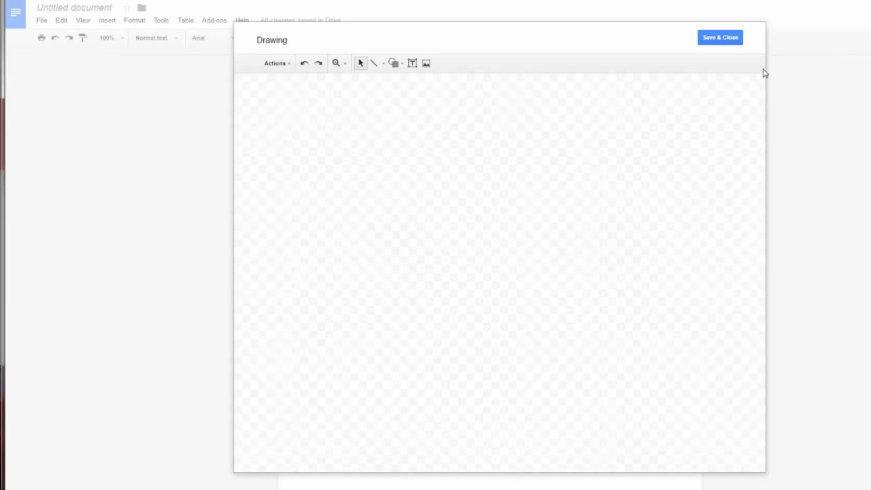
Step: Save and close the blank drawing embedded in the document
click(734, 43)
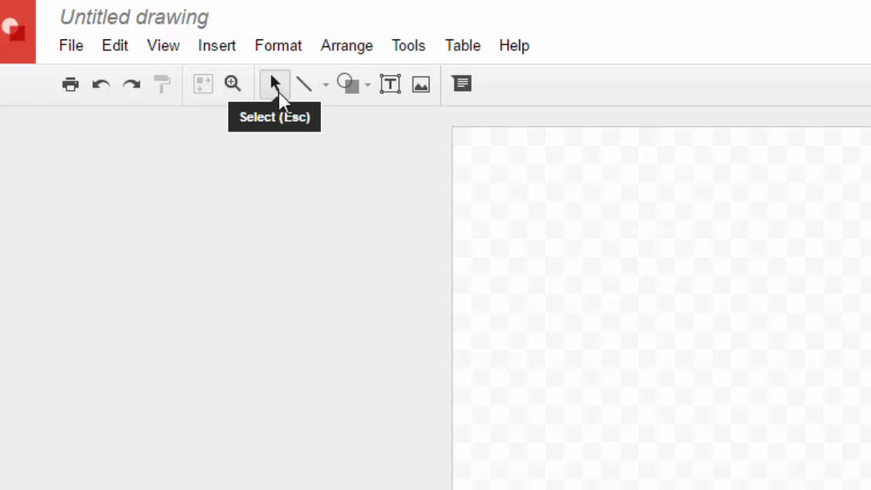
Step: Examine the line types, the shape, arrow, callout and equation collections, the text box tool and the image insertion options
click(326, 92)
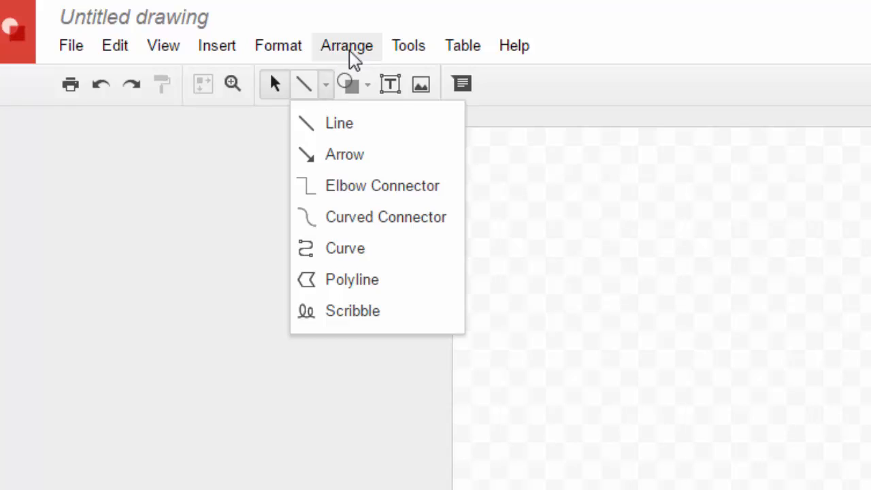
click(369, 86)
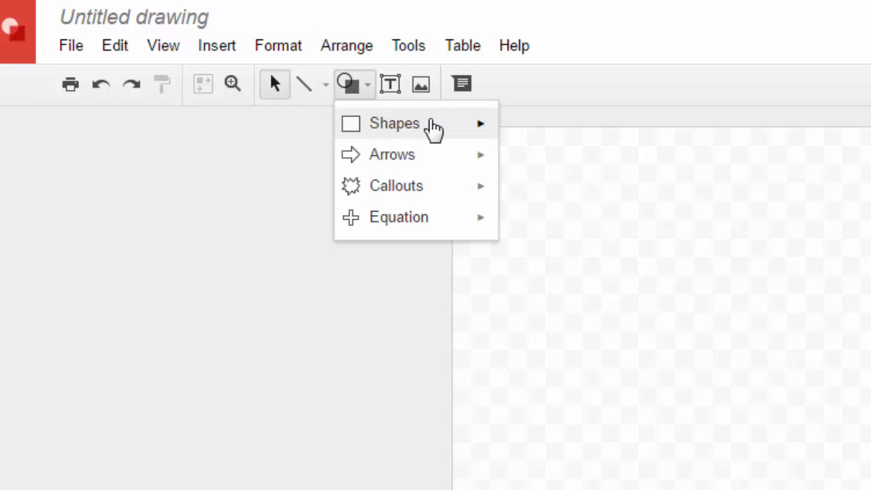
mouse_move(433, 129)
mouse_move(462, 157)
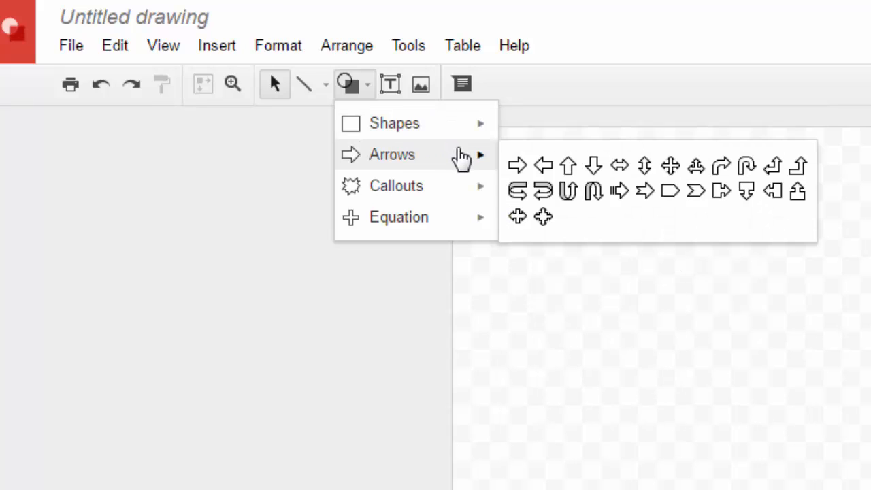
mouse_move(470, 196)
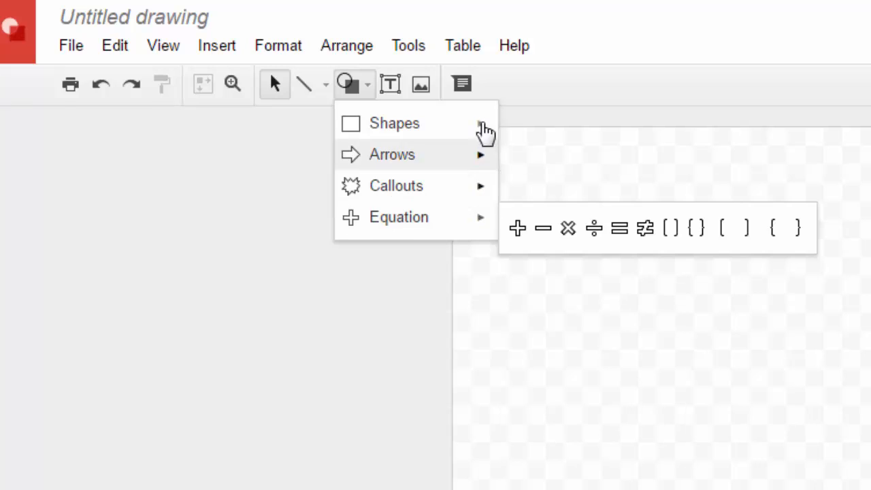
mouse_move(483, 124)
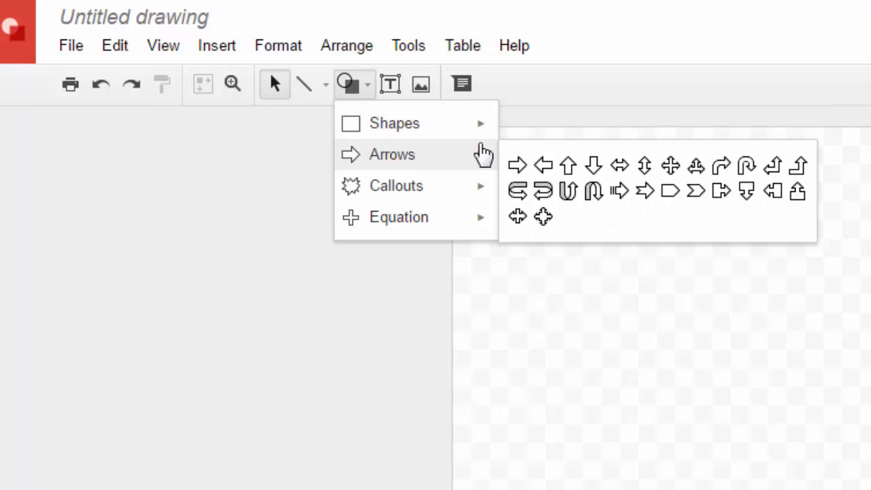
mouse_move(479, 220)
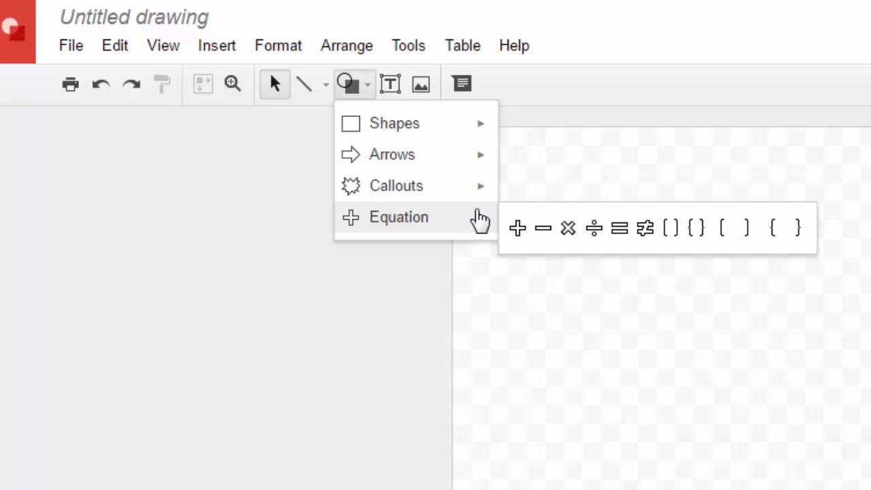
click(392, 89)
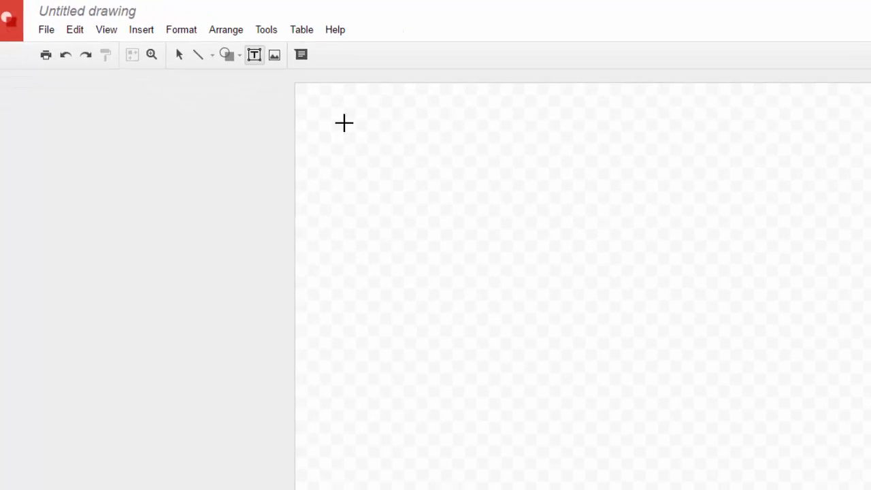
click(201, 41)
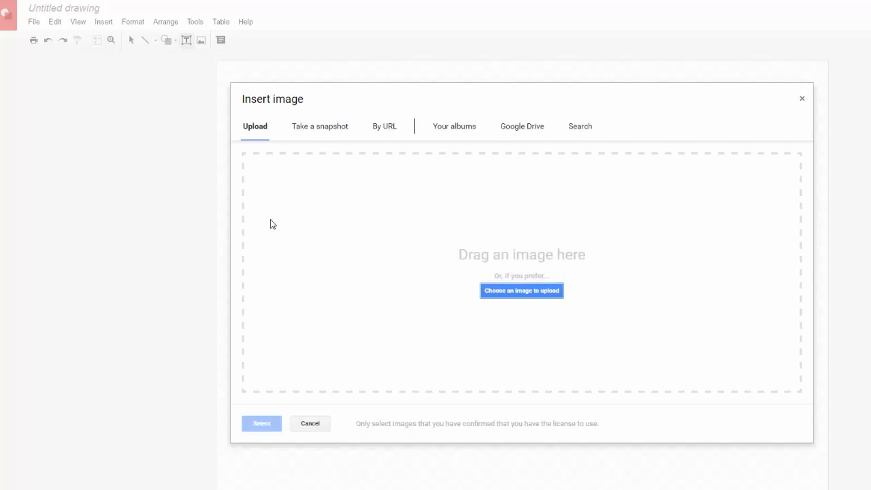
click(319, 427)
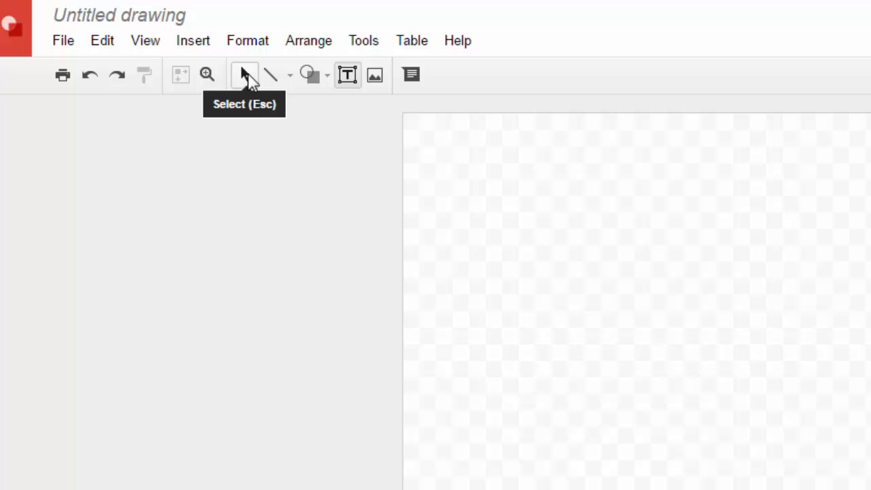
Step: Draw a straight, nearly horizontal line across the upper part of the canvas
click(290, 76)
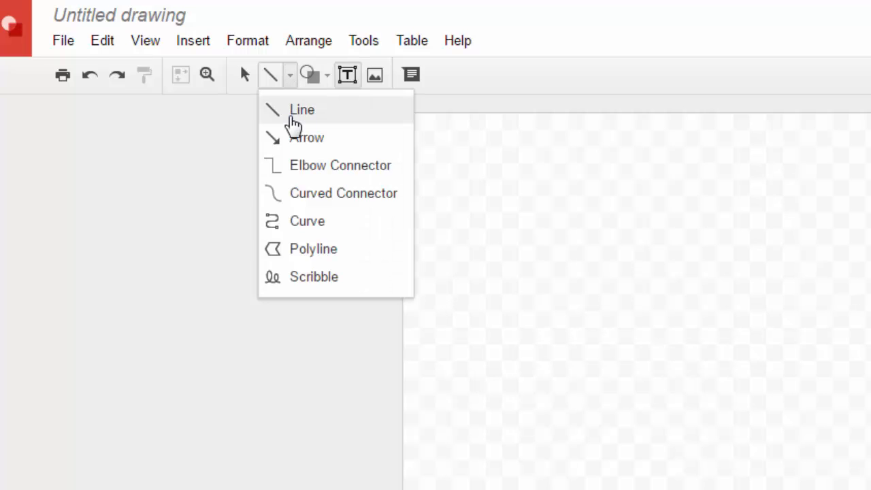
click(293, 123)
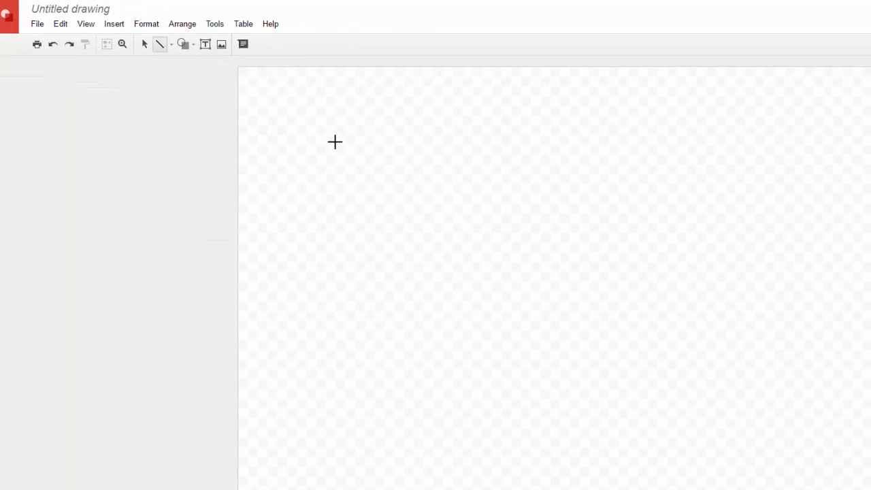
drag(334, 142, 702, 138)
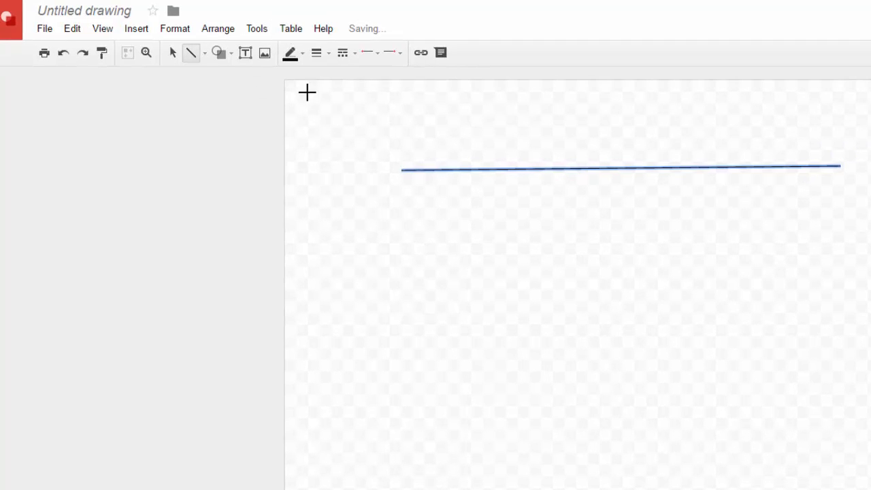
Step: Set the line's colour to purple and its weight to 4px
click(303, 56)
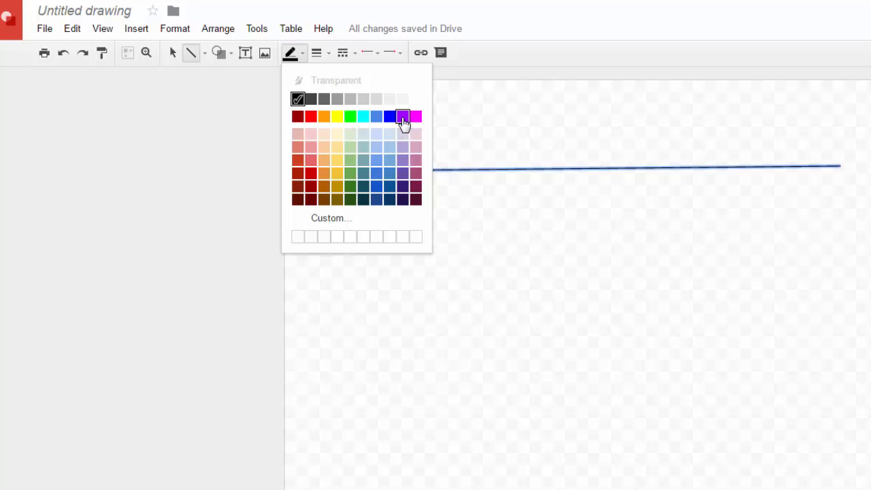
click(403, 117)
click(329, 52)
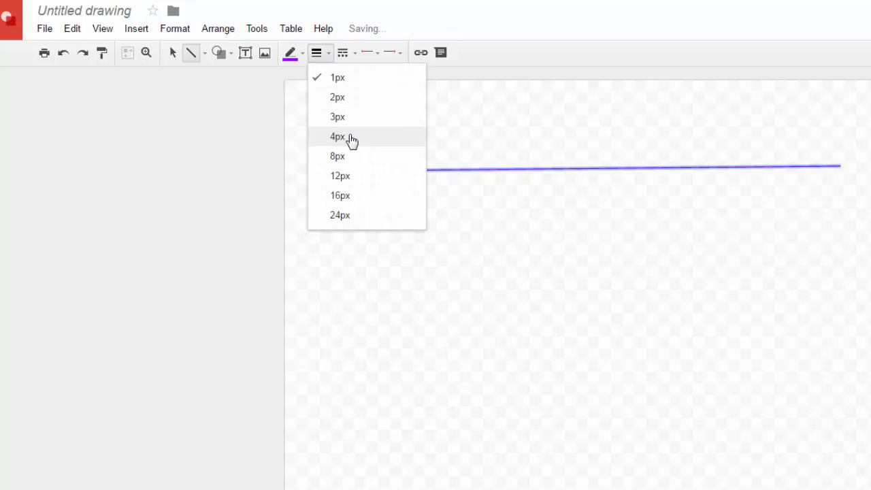
click(352, 139)
Step: Try the dotted dash style on the purple line, and set it back to solid
click(358, 55)
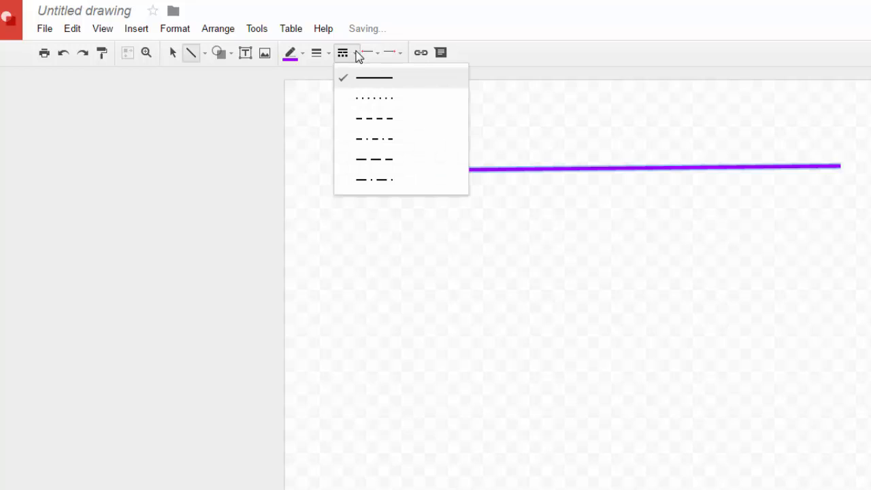
click(371, 99)
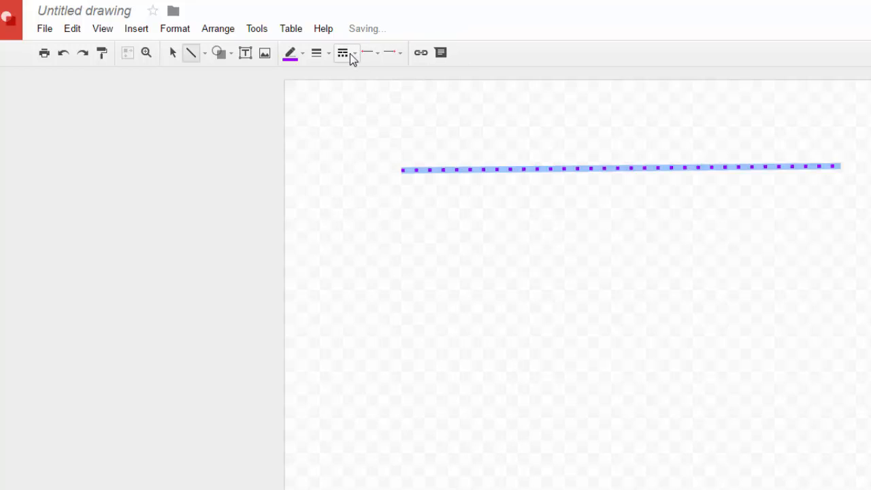
click(345, 54)
click(364, 82)
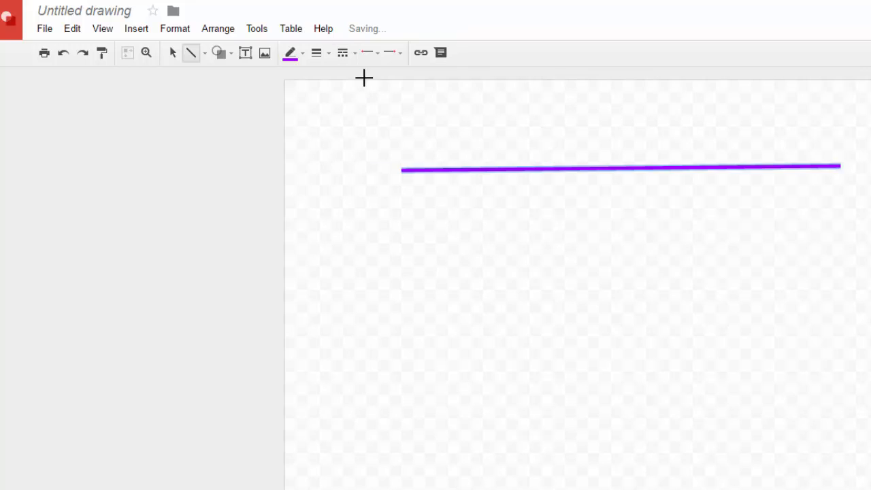
Step: Give the line a filled arrowhead at its start and a filled circle at its end
click(379, 54)
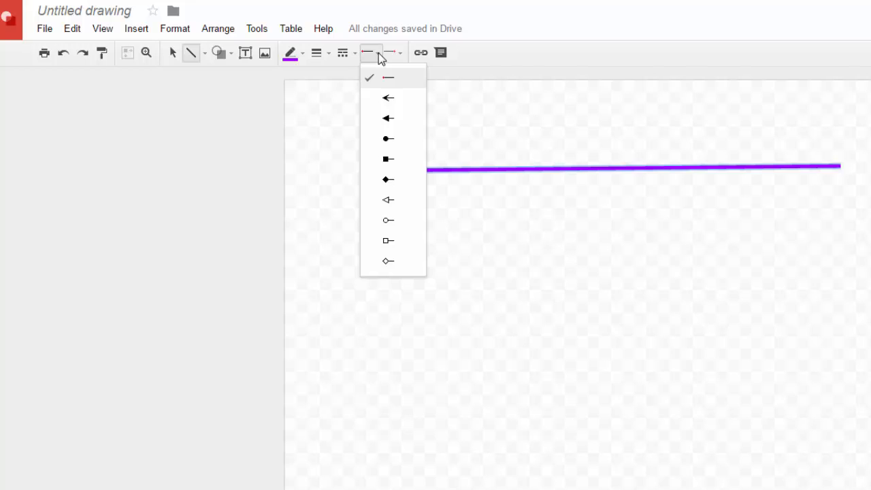
click(388, 119)
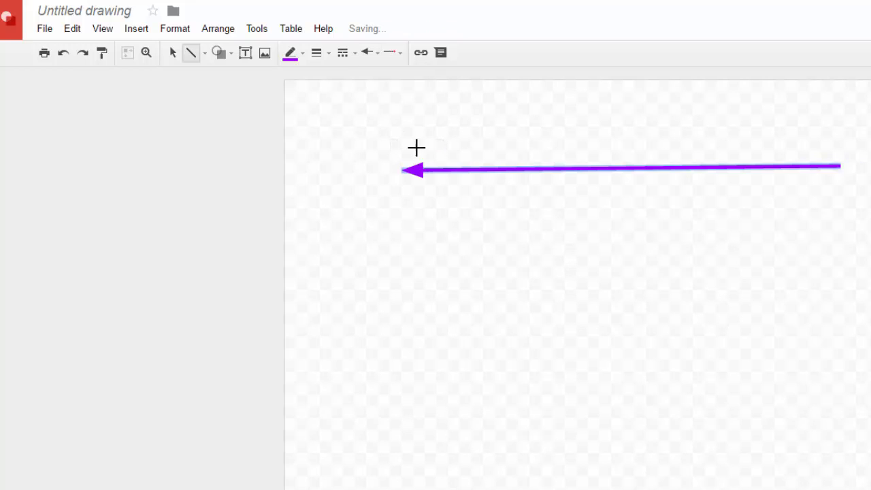
click(403, 53)
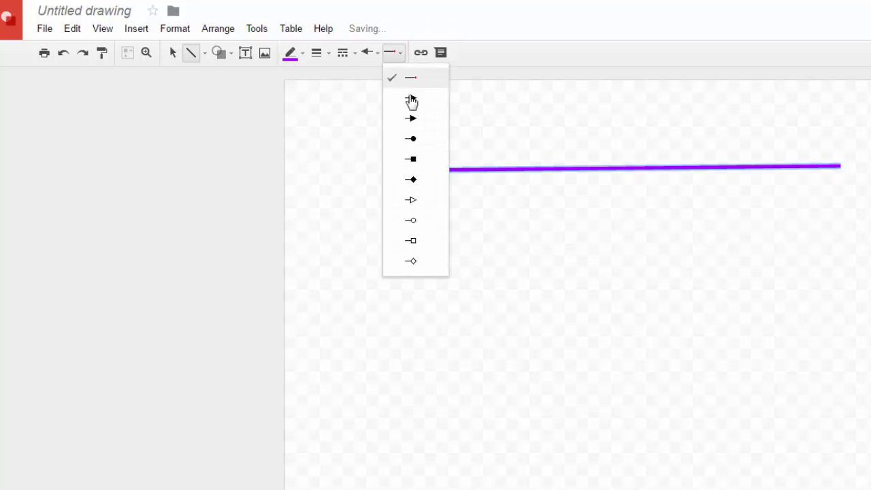
click(413, 142)
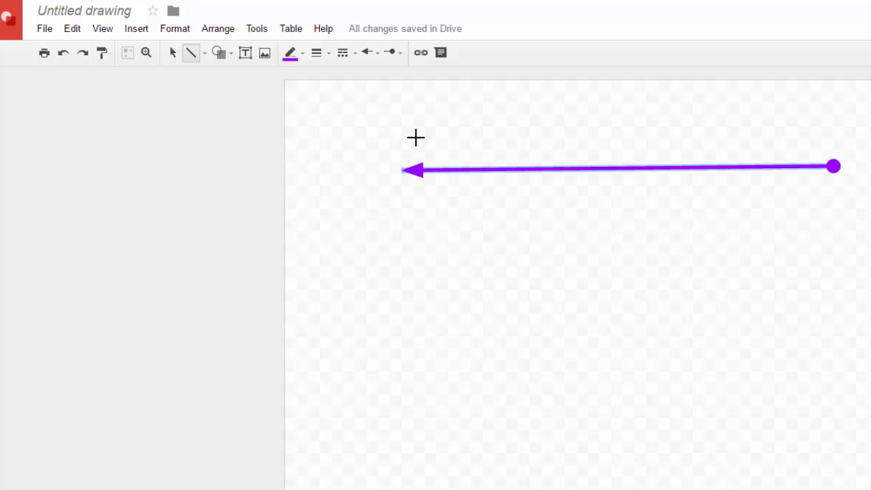
Step: Draw three more lines below and beside the first: two diagonals and a nearly horizontal one underneath
drag(534, 223, 748, 401)
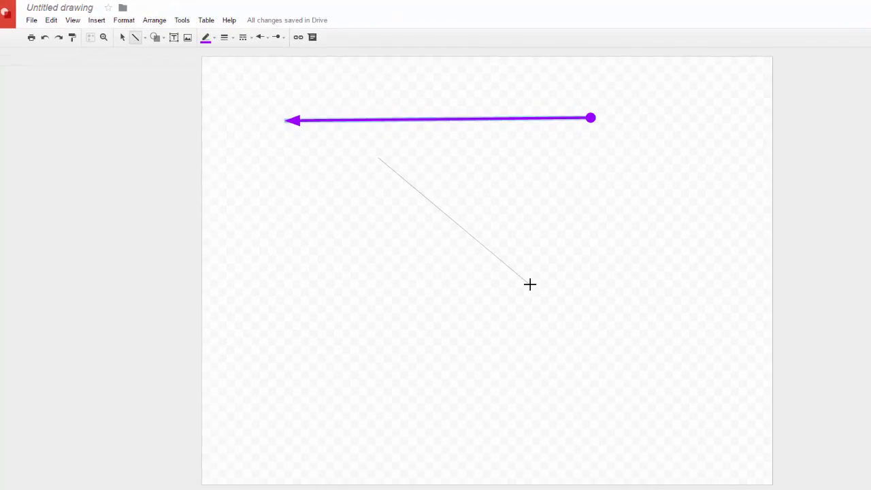
drag(530, 284, 527, 281)
drag(550, 228, 691, 127)
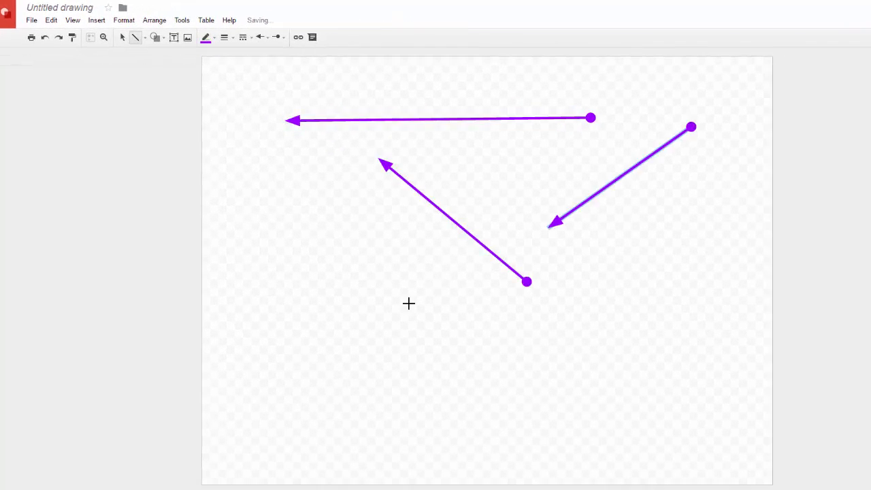
drag(355, 333, 592, 320)
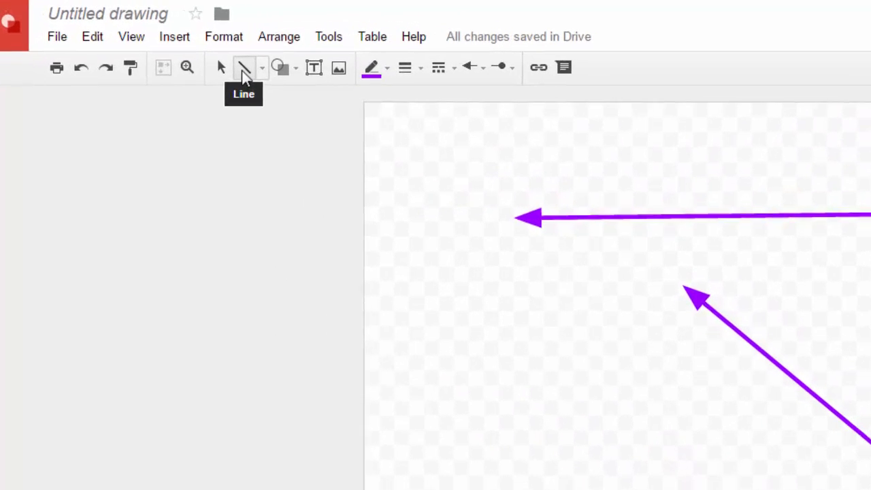
Step: Switch to the Select tool and shift the round end of the middle diagonal line leftward to make the line steeper
click(229, 71)
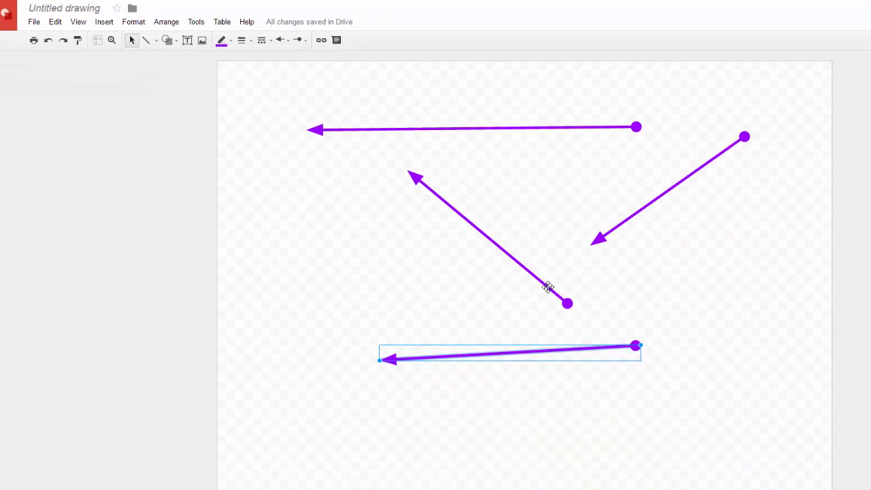
click(548, 287)
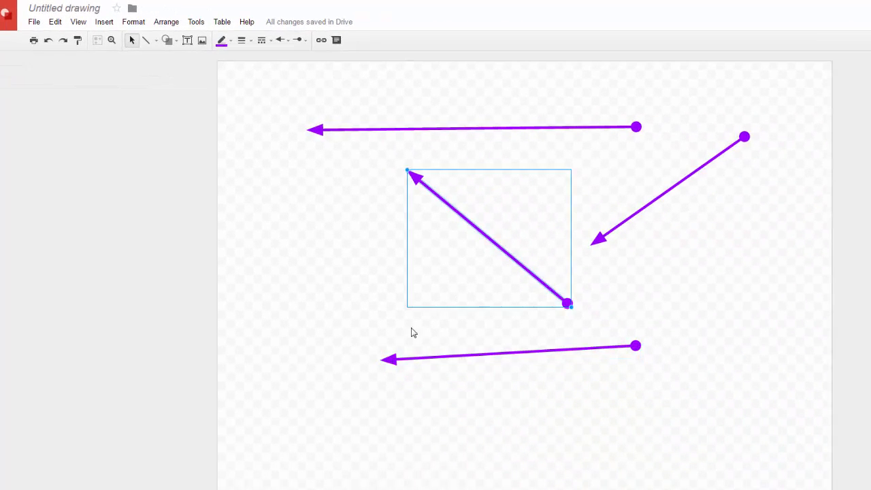
click(465, 353)
click(681, 183)
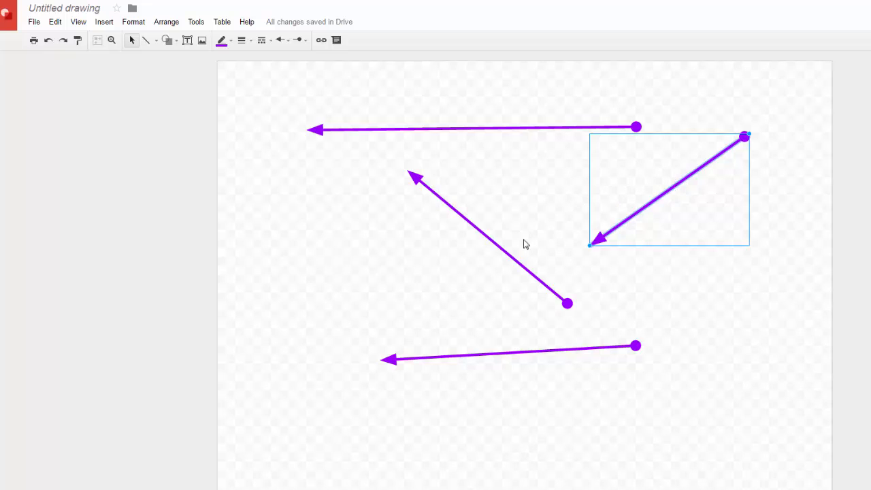
click(501, 250)
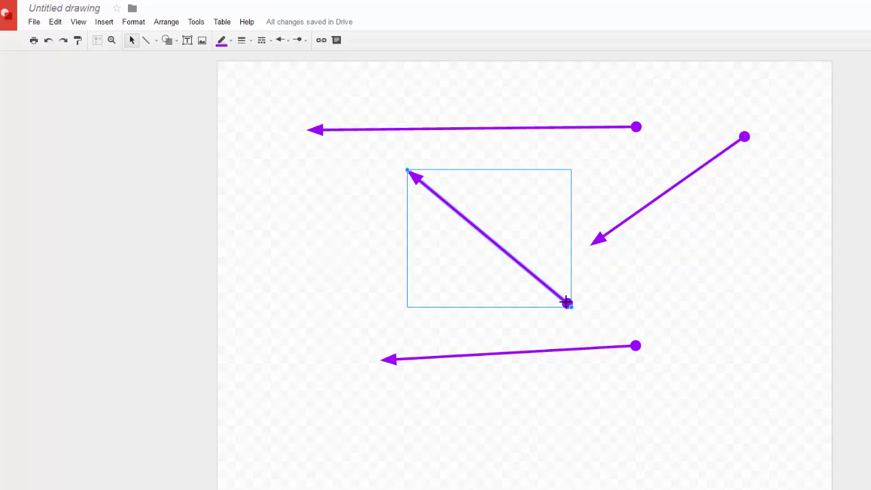
drag(566, 302, 455, 288)
Step: Move the lowest line up and to the right, and swing the middle line's round end above the top line
click(587, 349)
drag(588, 349, 736, 308)
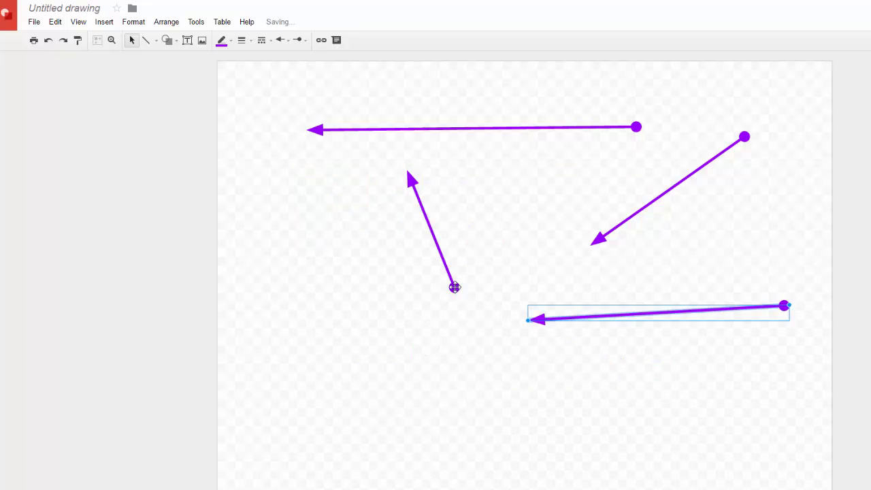
click(455, 287)
drag(456, 292, 430, 100)
click(489, 242)
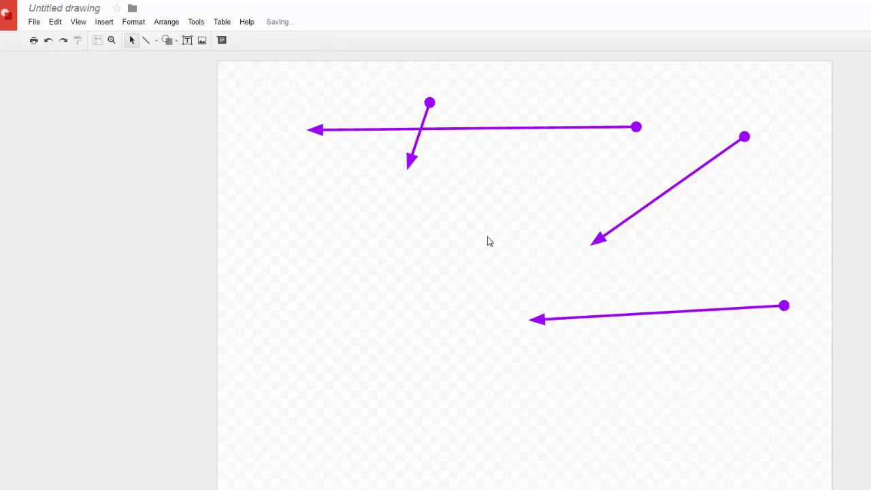
Step: Delete the lowest line, the right diagonal and the short line crossing the top line
click(593, 316)
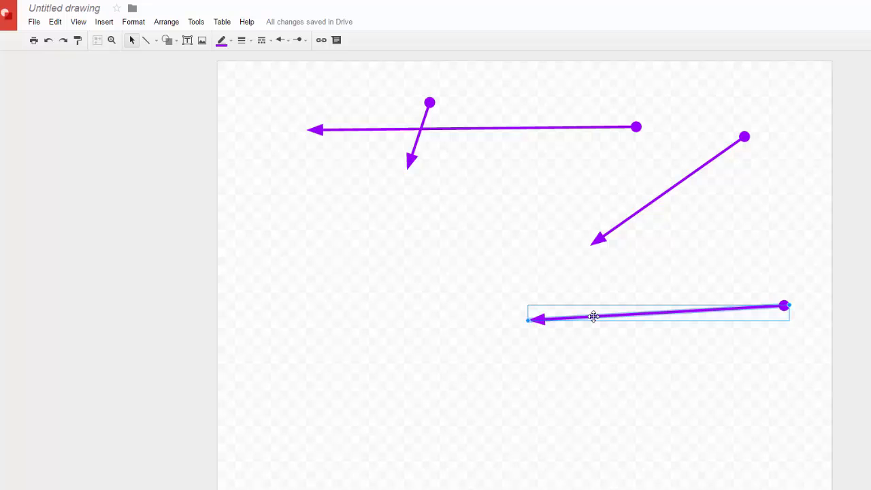
key(Delete)
click(634, 215)
key(Delete)
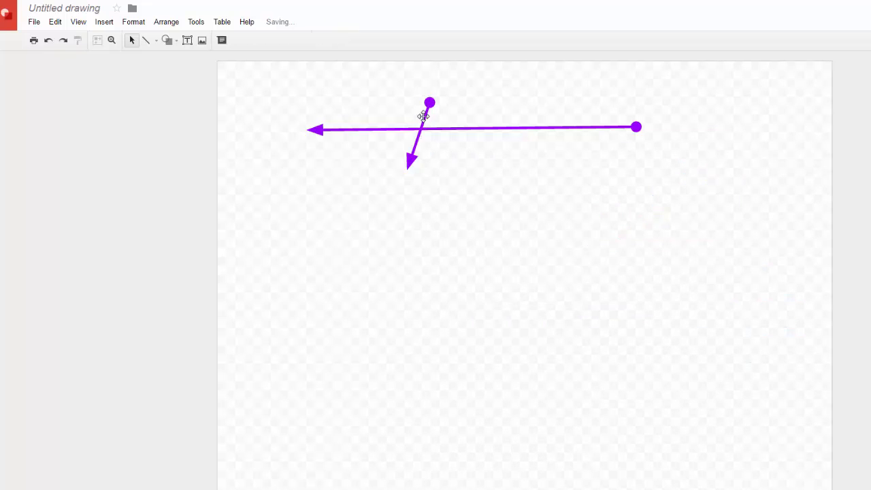
click(423, 116)
key(Delete)
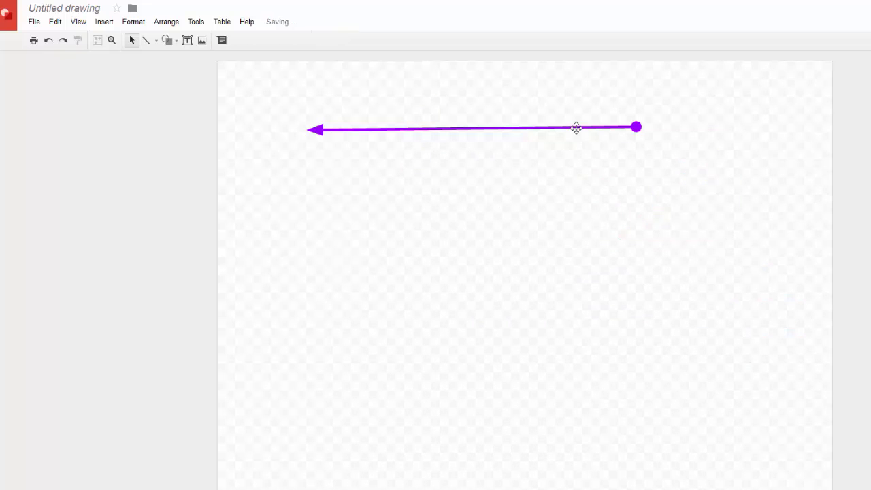
Step: Draw two elbow connectors descending from the purple line, one near its middle and one near its round end
click(227, 62)
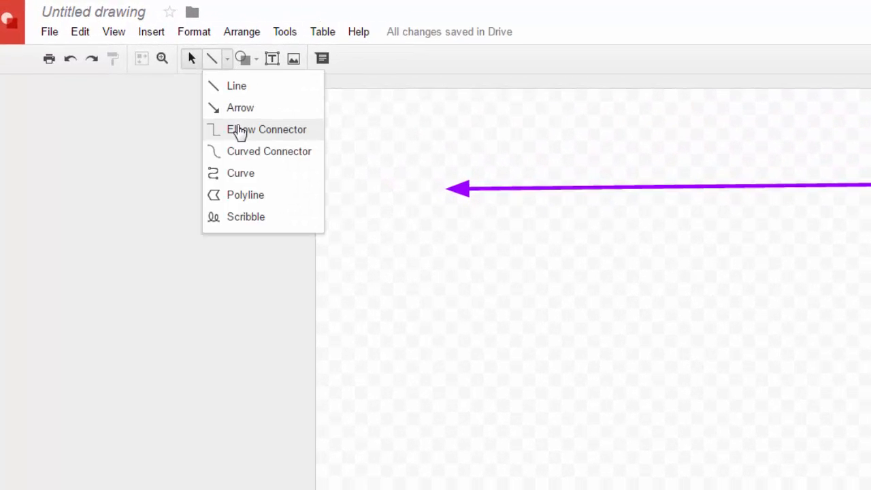
click(245, 134)
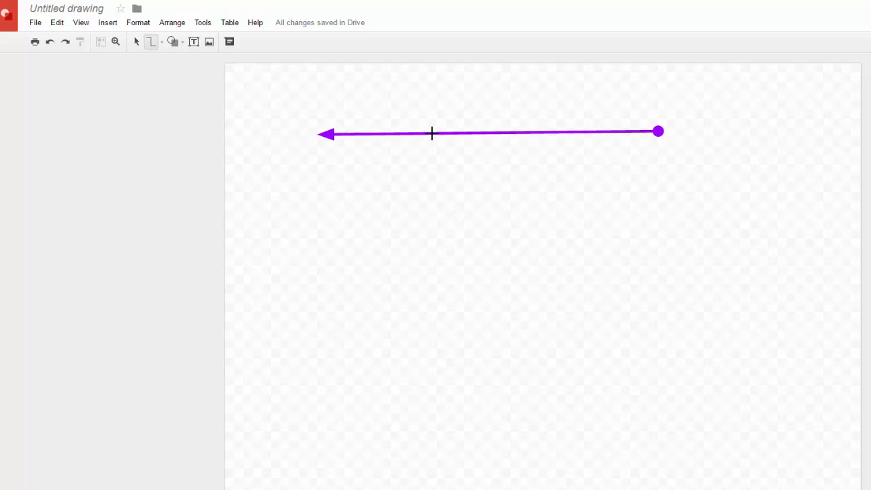
drag(432, 134, 524, 245)
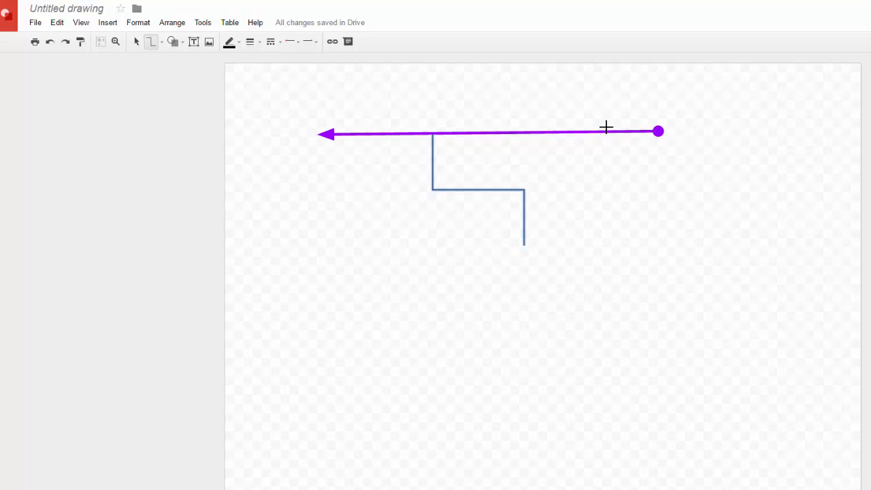
mouse_move(611, 132)
mouse_down()
mouse_move(630, 170)
mouse_move(705, 257)
mouse_up()
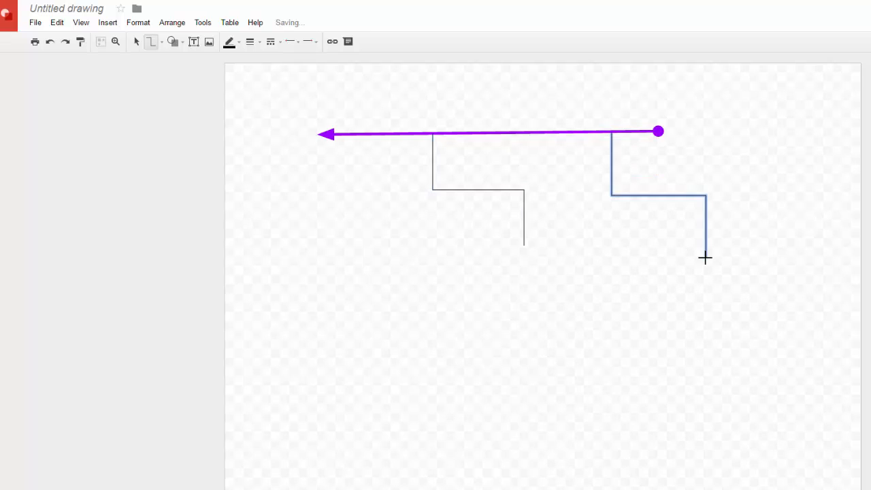
Step: Draw a long, nearly horizontal straight line below both elbow connectors and make it much thicker
click(161, 43)
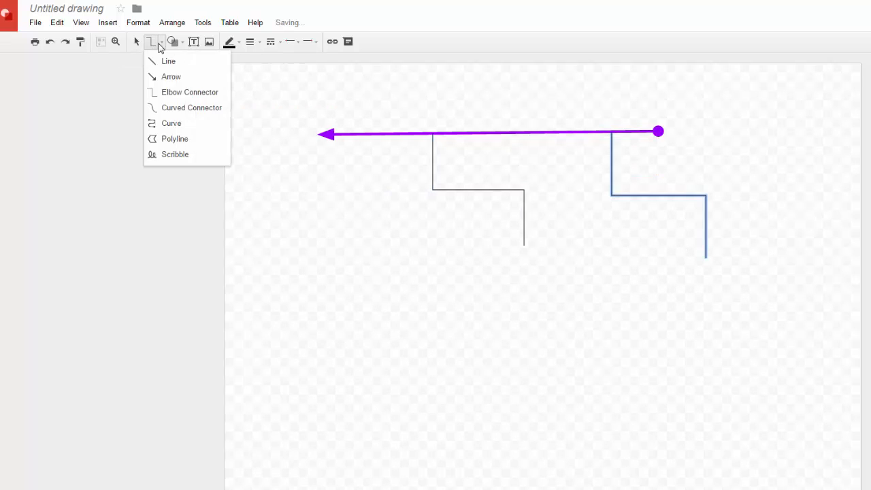
click(165, 62)
drag(280, 361, 769, 358)
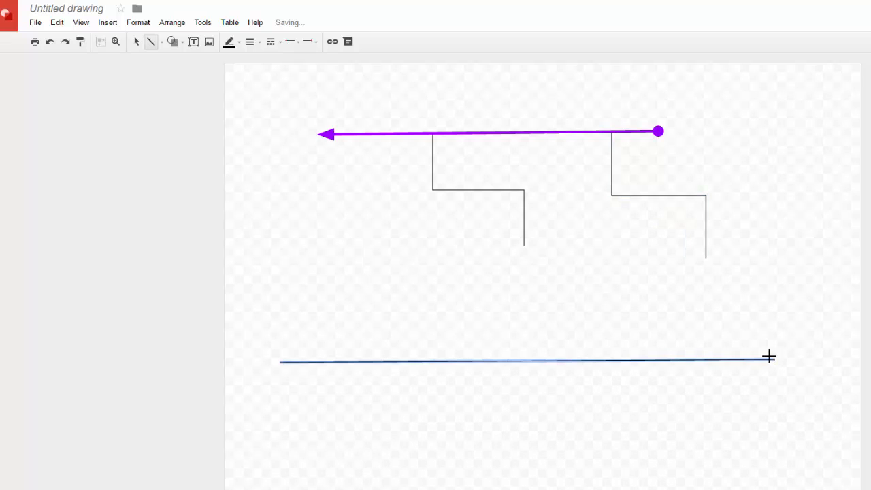
click(260, 42)
click(286, 123)
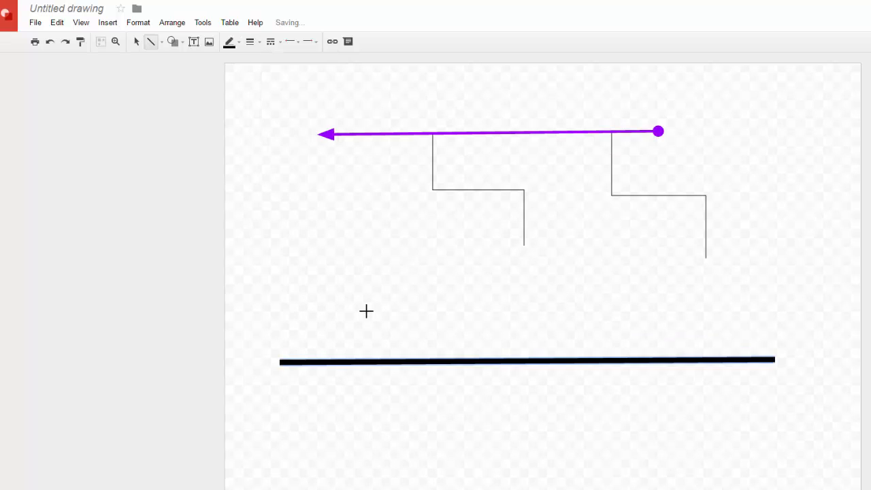
Step: Extend the left elbow connector's lower end to the thick line and shift its middle segment down close to that line
click(137, 43)
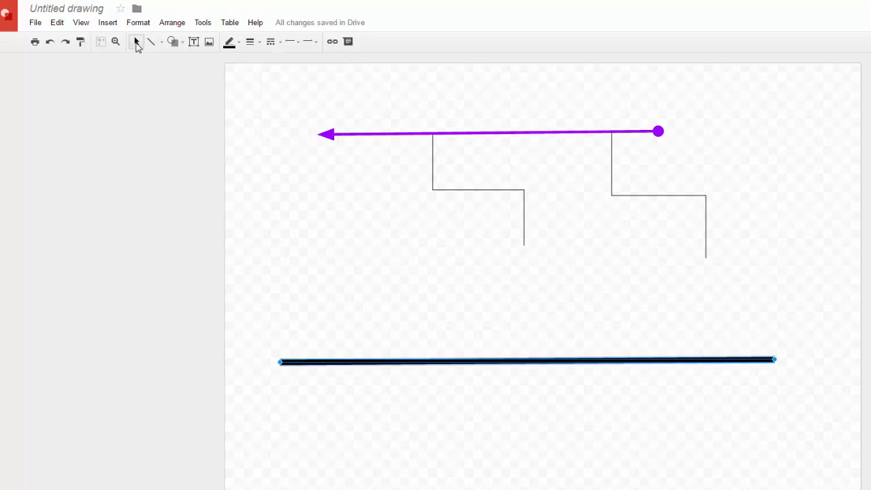
click(457, 189)
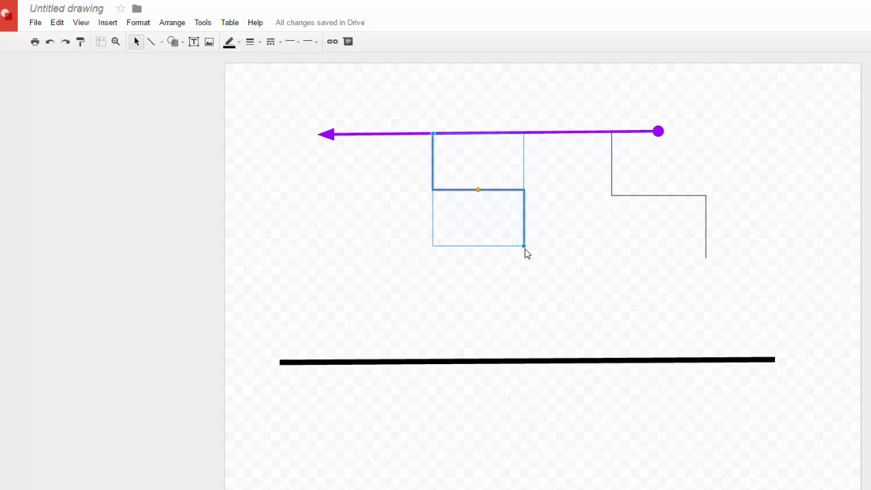
drag(523, 247, 533, 361)
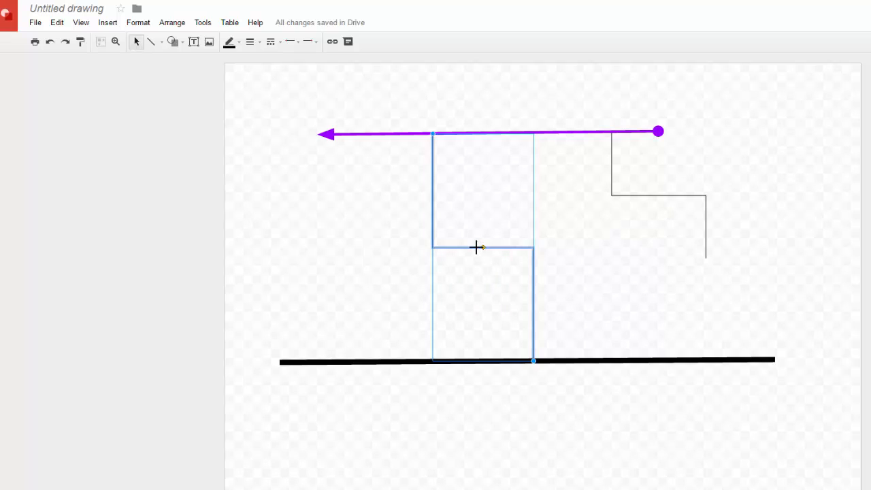
drag(476, 247, 492, 331)
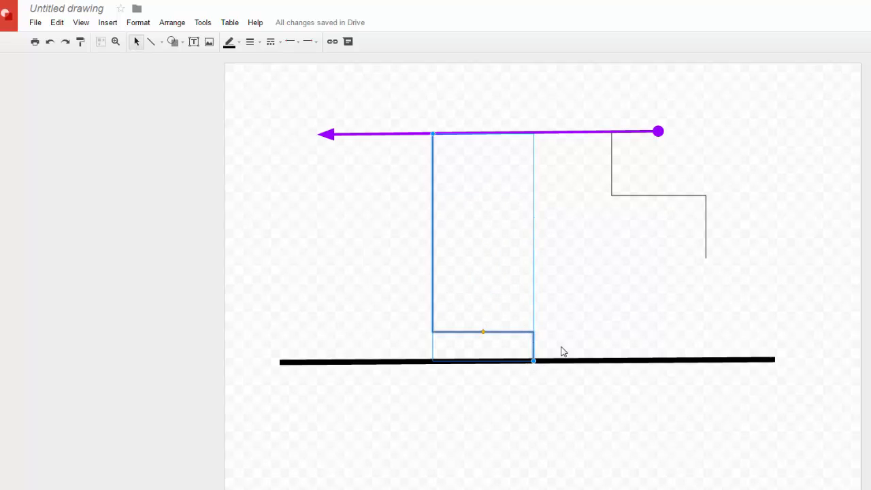
click(588, 384)
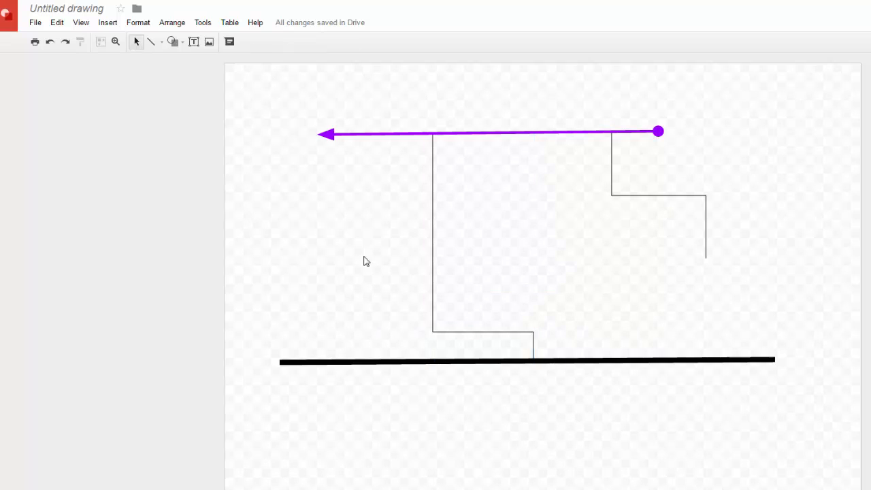
Step: Draw a wavy open line with the Curve tool across the area between the purple and thick lines, with three dips and two peaks
click(162, 42)
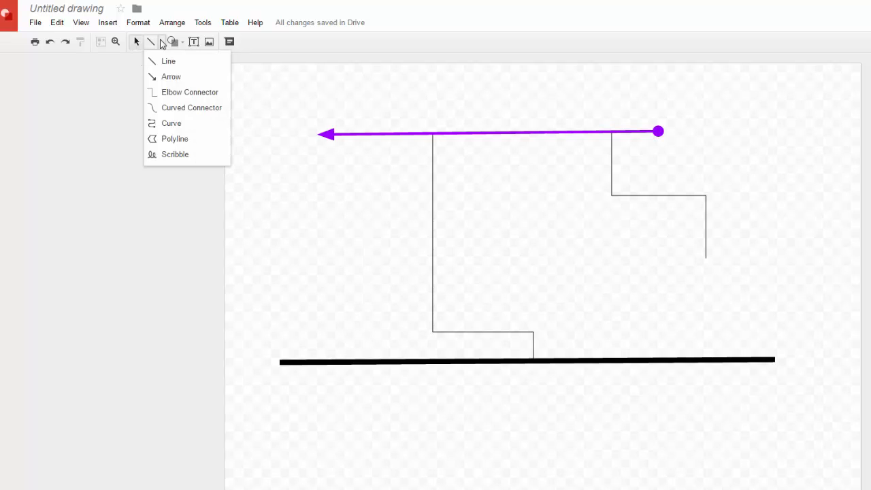
click(178, 125)
click(288, 172)
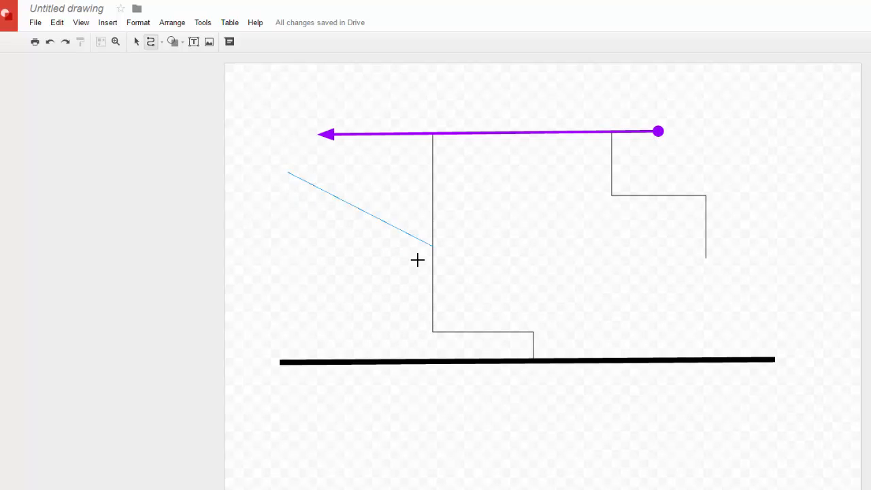
click(360, 306)
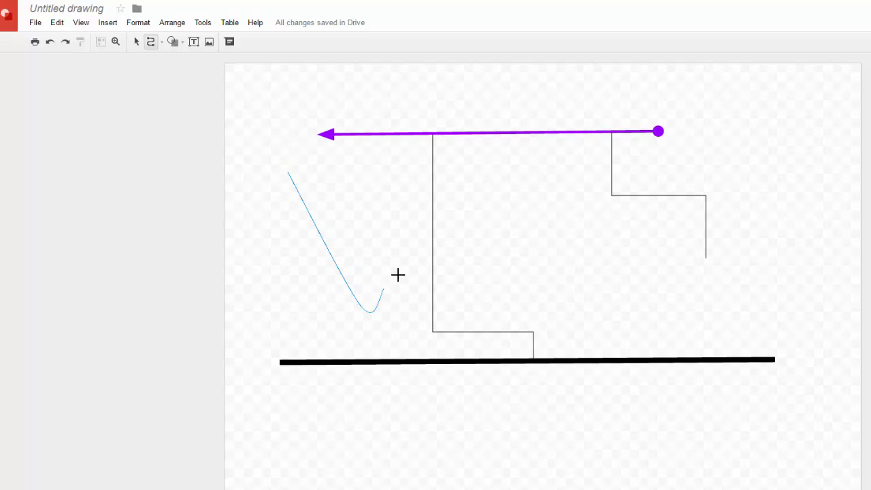
click(501, 191)
click(611, 299)
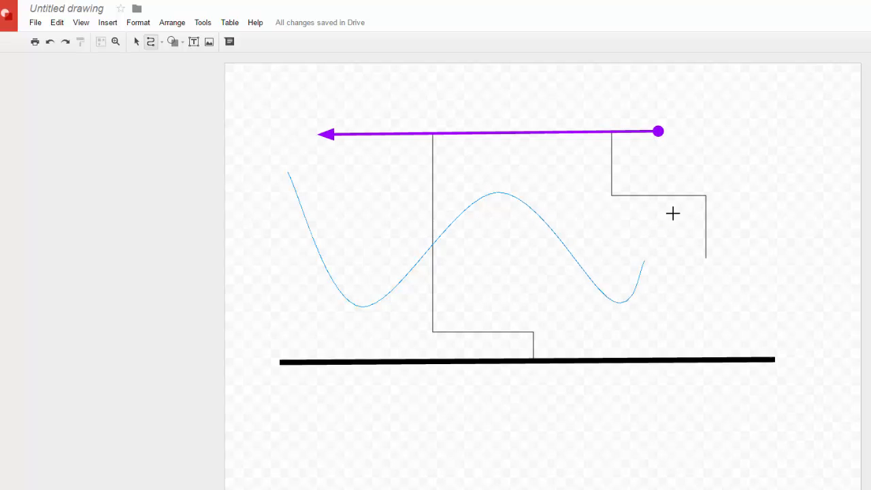
click(719, 170)
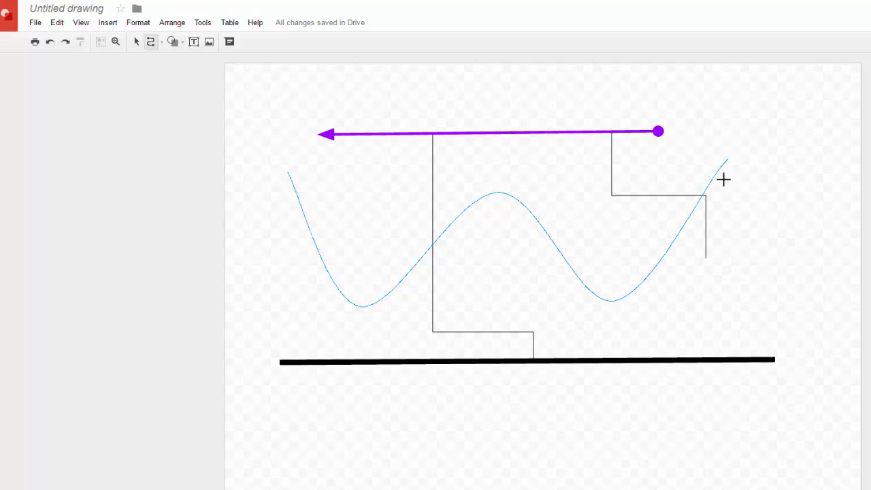
double_click(811, 281)
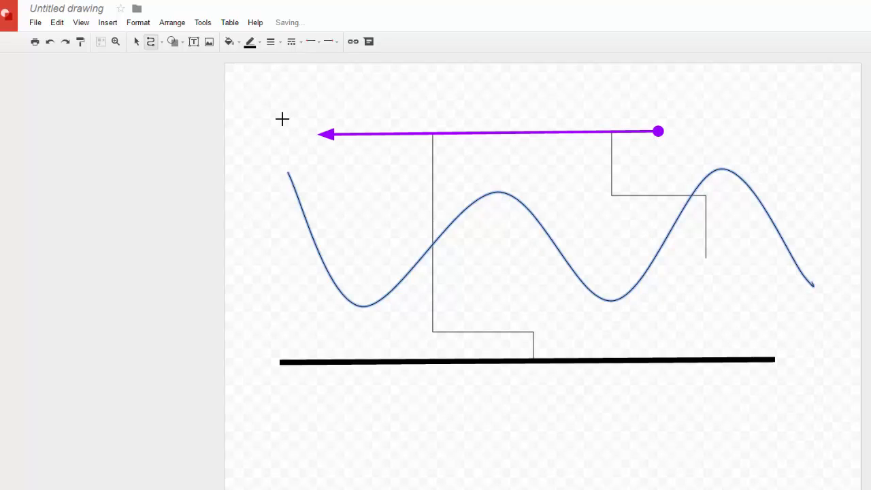
Step: Move the wavy curve slightly left and down, widen it a little, and shrink it to less than half its width
click(136, 41)
click(529, 211)
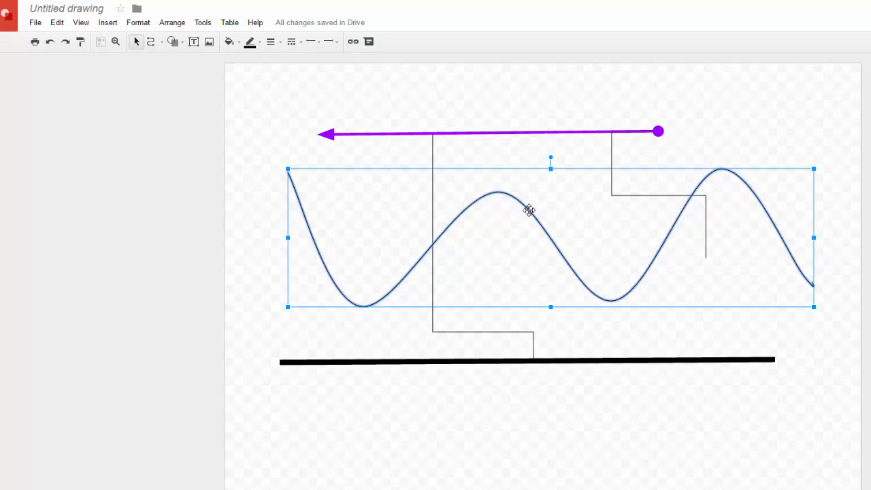
mouse_move(529, 209)
mouse_down()
mouse_move(520, 210)
mouse_move(519, 326)
mouse_move(516, 216)
mouse_up()
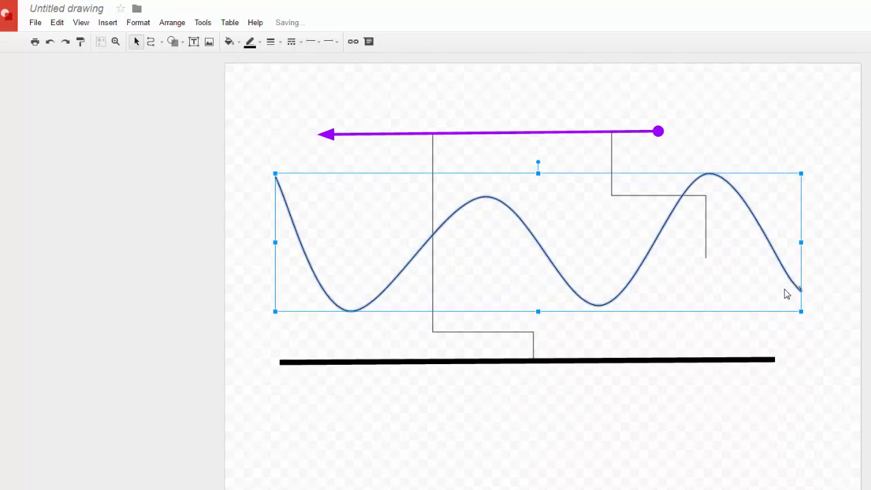
drag(754, 247, 810, 261)
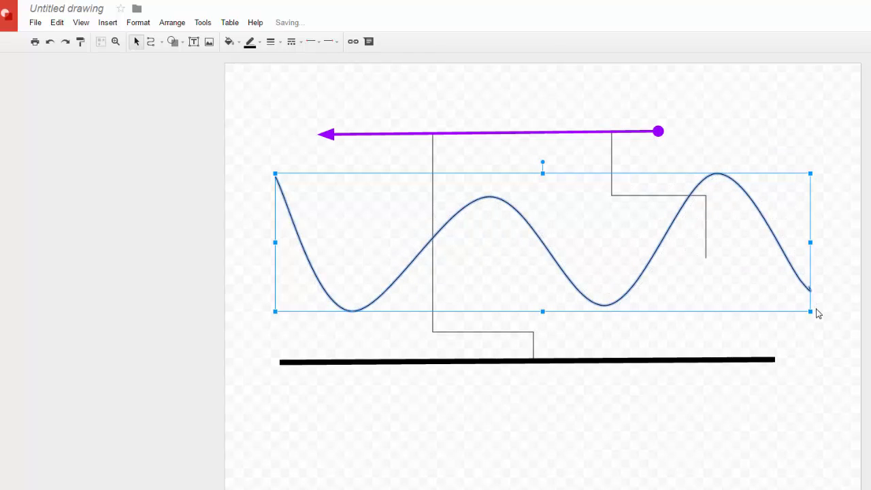
drag(811, 313, 489, 214)
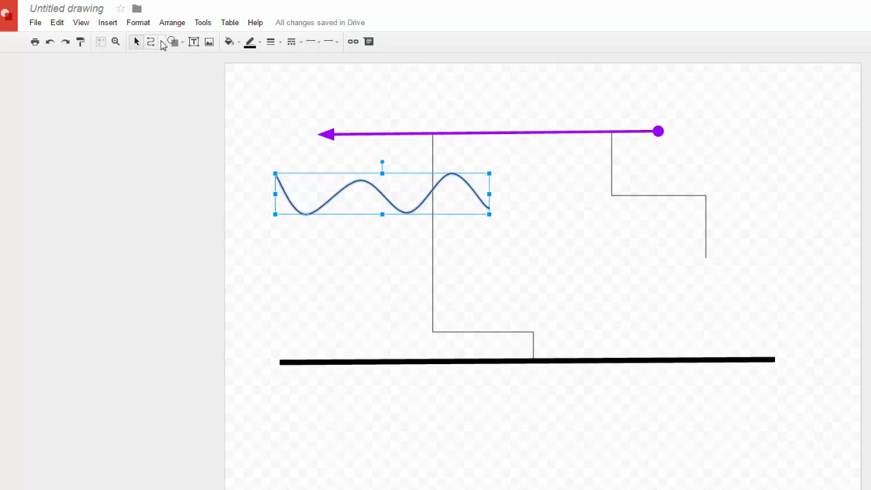
Step: Draw an open three-segment polyline below the thick line
click(162, 42)
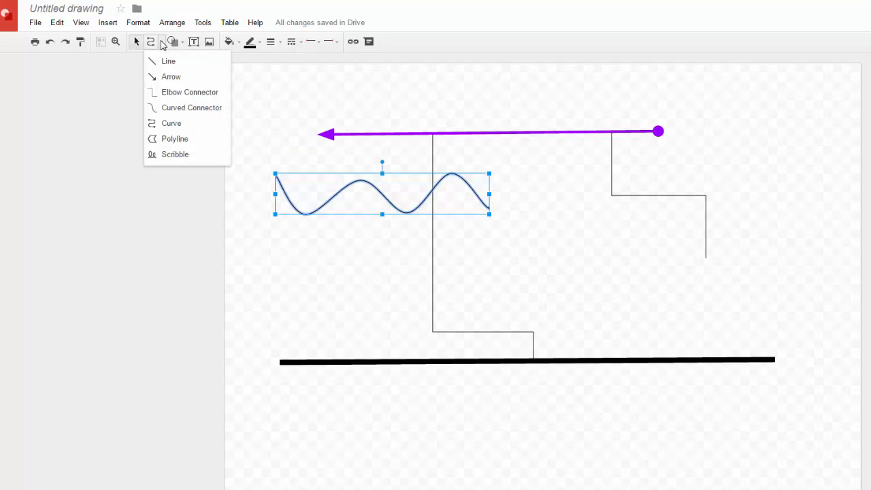
click(193, 140)
click(447, 483)
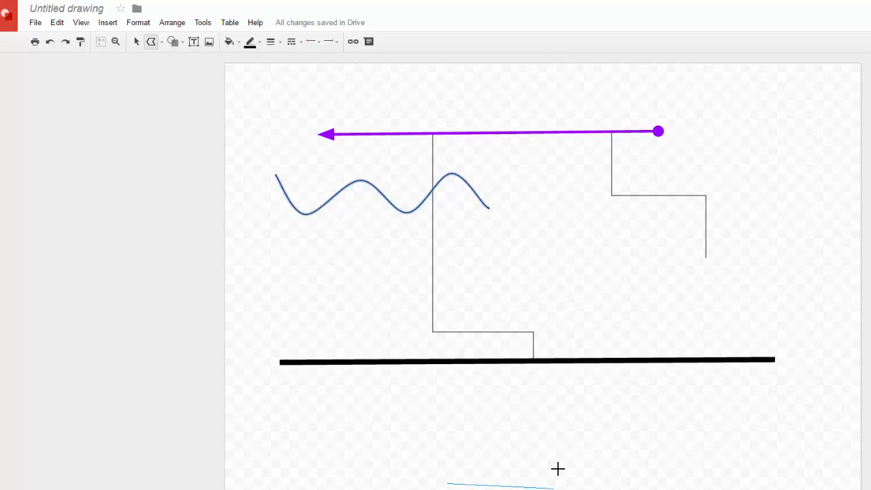
click(570, 410)
double_click(499, 384)
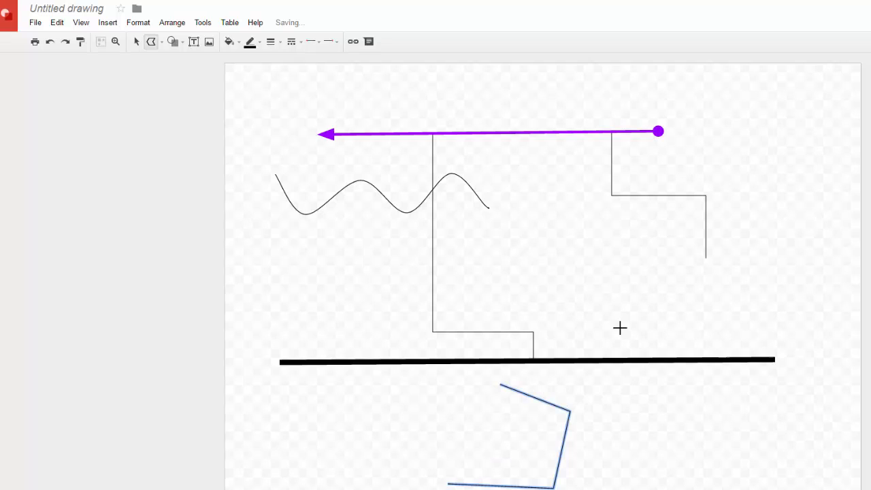
Step: Draw a closed five-sided polyline shape over the right elbow connector, ending at its starting point
click(579, 273)
click(650, 326)
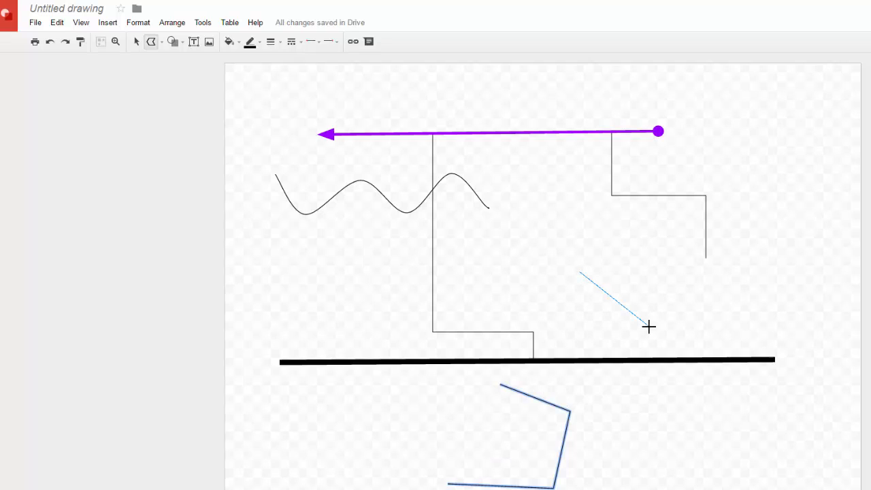
click(715, 272)
click(731, 175)
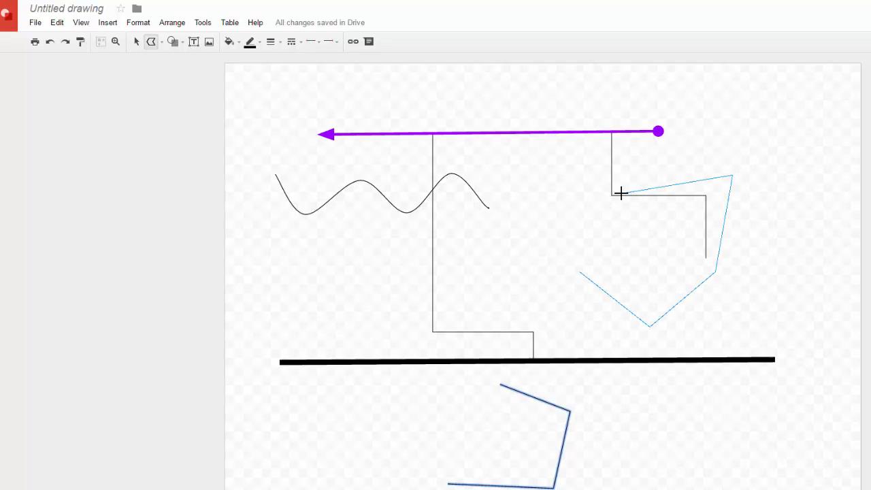
click(621, 193)
click(579, 272)
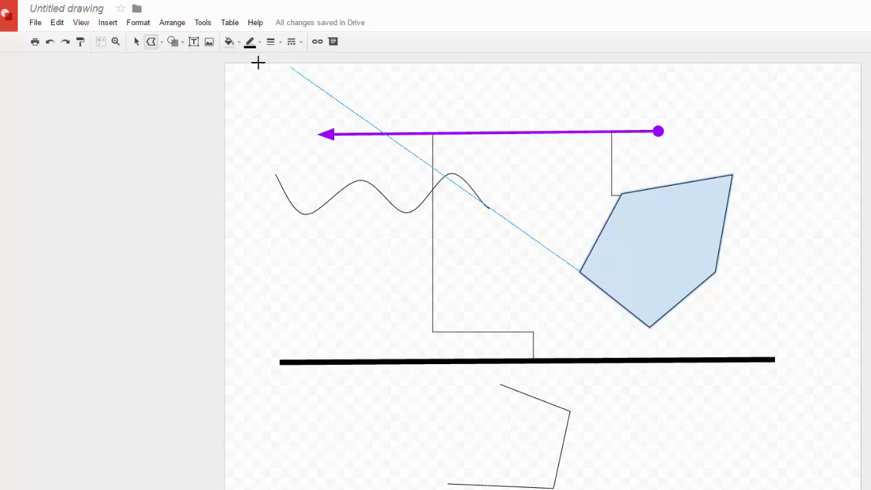
Step: Move the five-sided shape to the right and rotate it counterclockwise until its sharpest corner points up
click(136, 41)
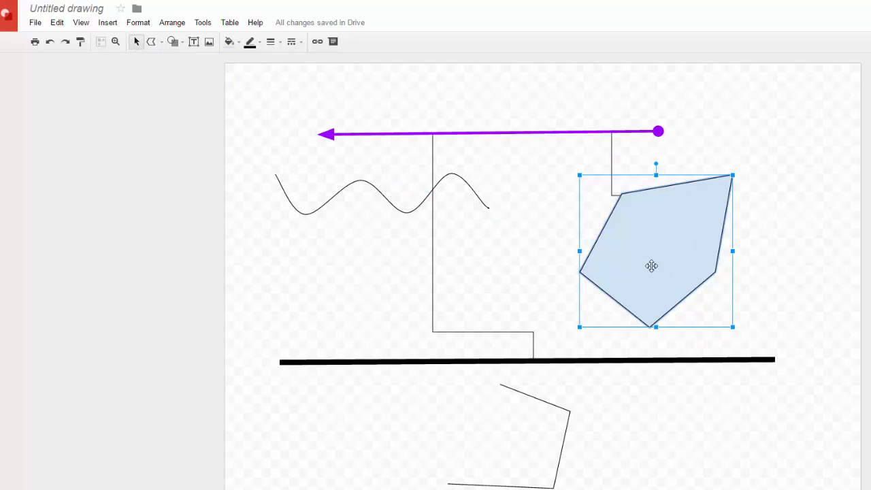
drag(651, 264, 712, 274)
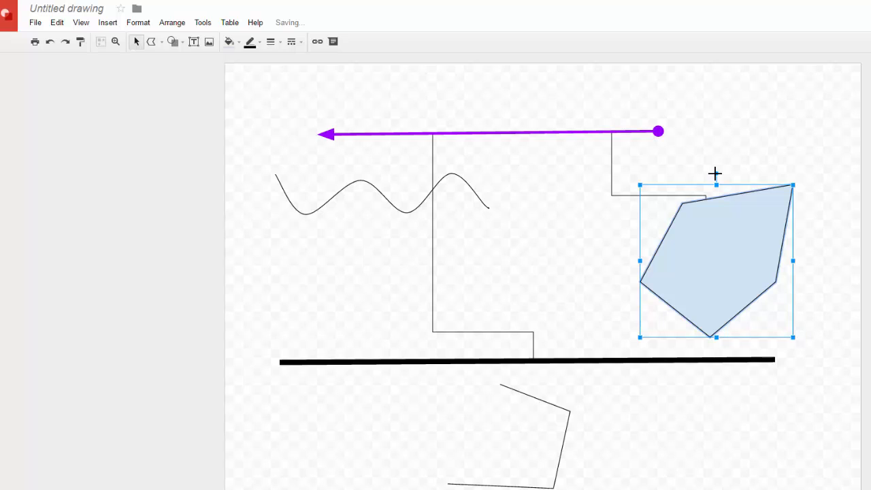
drag(715, 173, 652, 188)
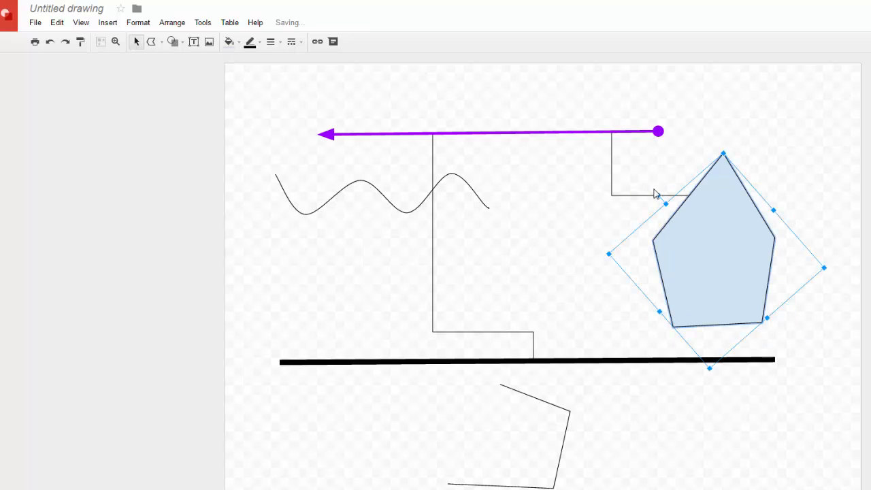
click(685, 416)
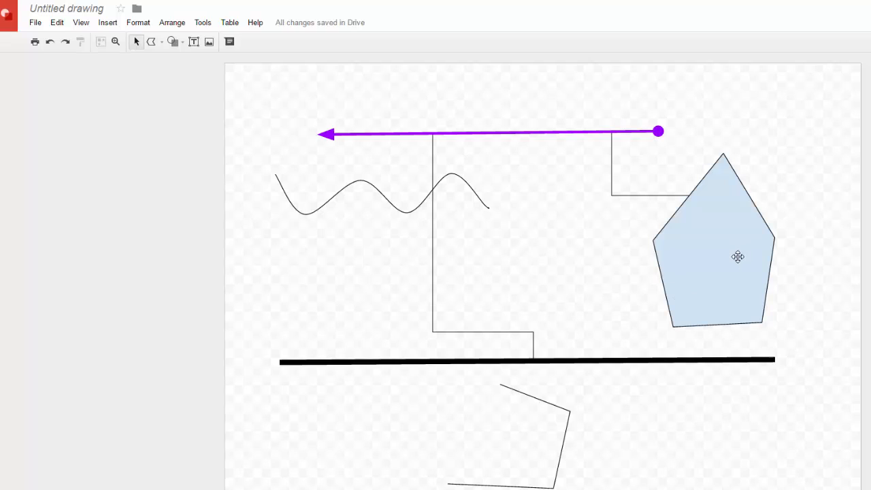
Step: Draw a looping freehand Scribble across the lower part of the canvas, crossing the thick line, and return to the Select tool
click(163, 44)
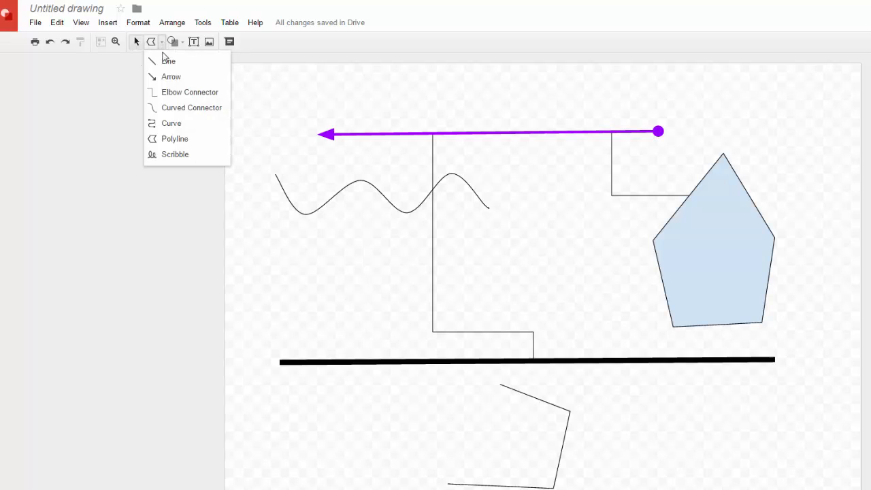
click(176, 155)
mouse_move(369, 428)
mouse_down()
mouse_move(575, 246)
mouse_move(629, 385)
mouse_move(604, 430)
mouse_move(689, 459)
mouse_move(769, 437)
mouse_move(760, 395)
mouse_move(841, 356)
mouse_move(829, 326)
mouse_up()
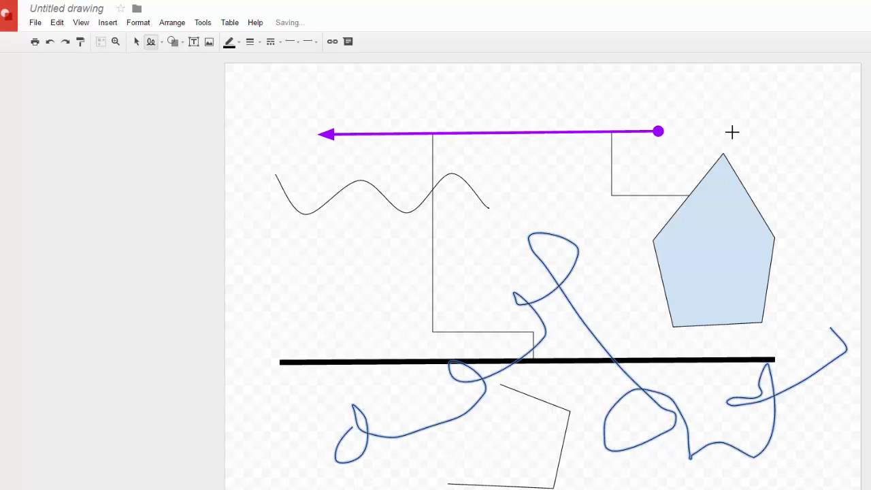
click(136, 42)
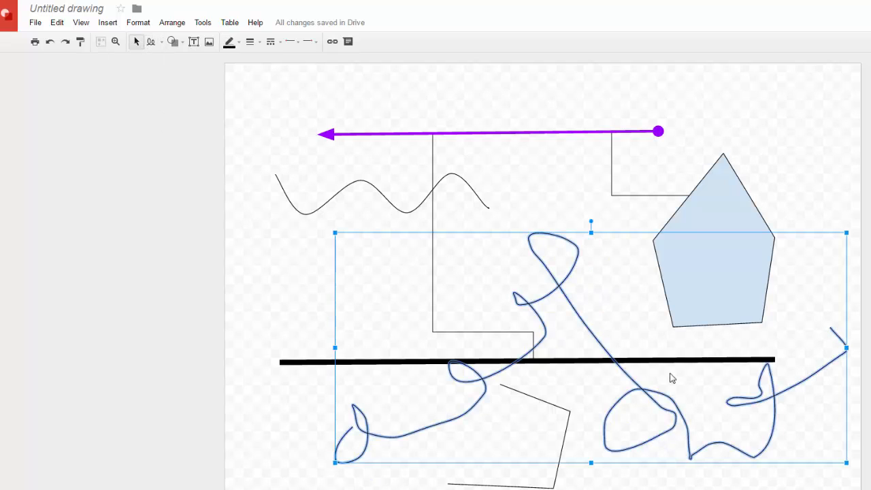
Step: Shrink the scribble and move it beside the open polyline, removing the thick line it crossed
drag(724, 405, 515, 321)
mouse_move(416, 272)
mouse_down()
mouse_move(405, 439)
mouse_move(372, 436)
mouse_up()
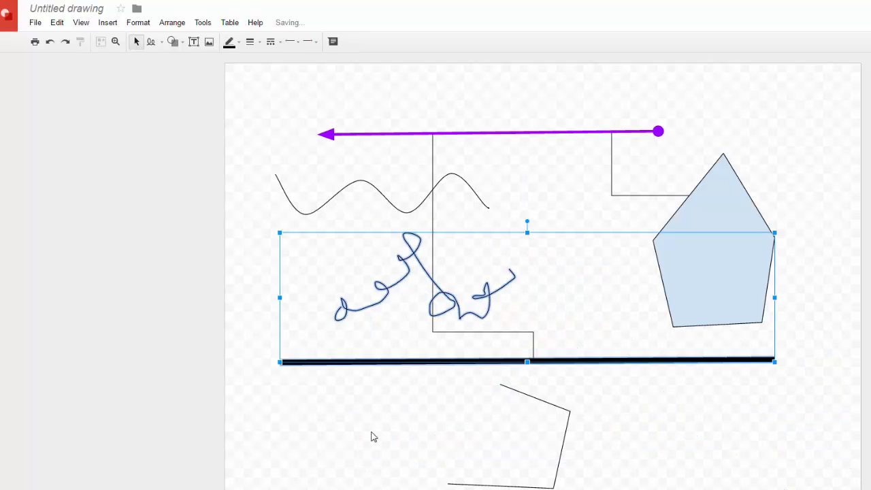
mouse_move(399, 279)
mouse_down()
mouse_move(365, 457)
mouse_move(364, 438)
mouse_up()
click(786, 468)
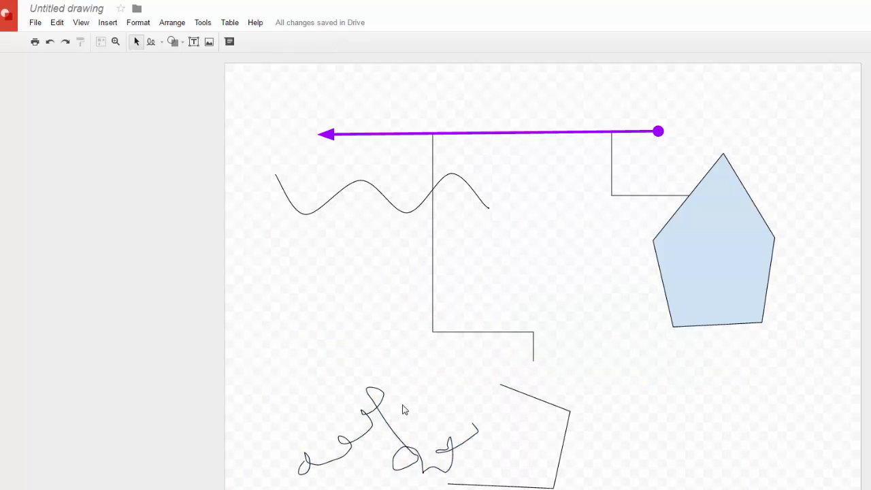
Step: Delete the five-sided shape, the open polyline and the scribble from the canvas
click(732, 260)
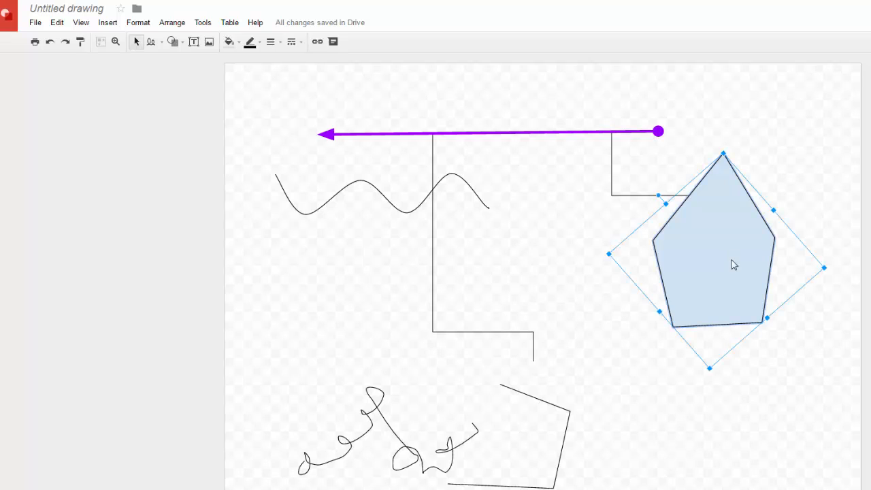
key(Delete)
click(568, 419)
key(Delete)
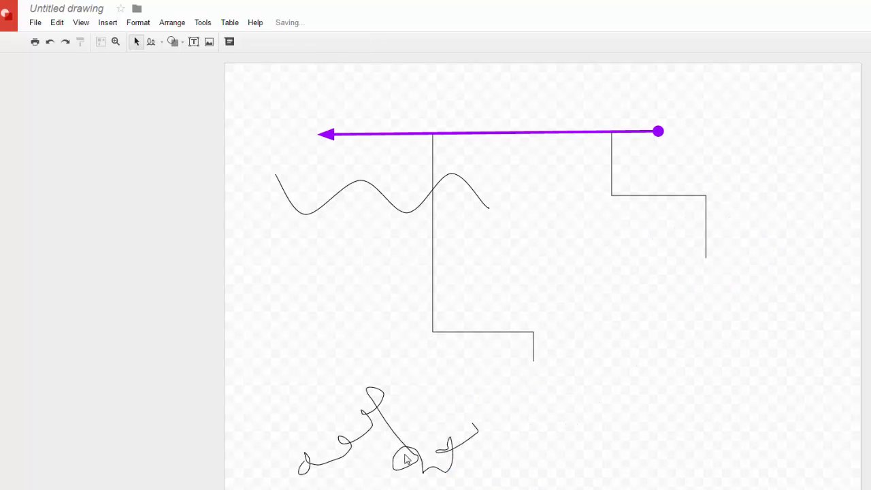
click(406, 459)
key(Delete)
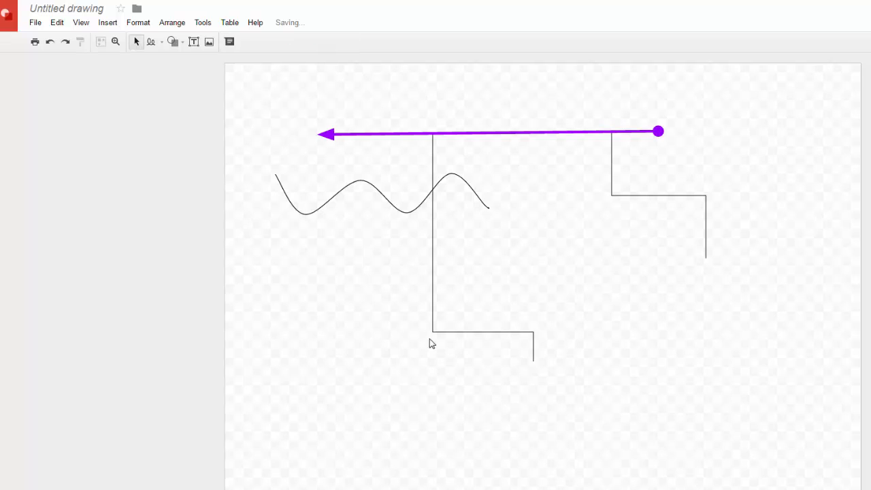
Step: Clear the canvas by deleting both elbow connectors, the purple arrow line and the wavy curve
click(433, 317)
key(Delete)
click(506, 133)
key(Delete)
click(463, 195)
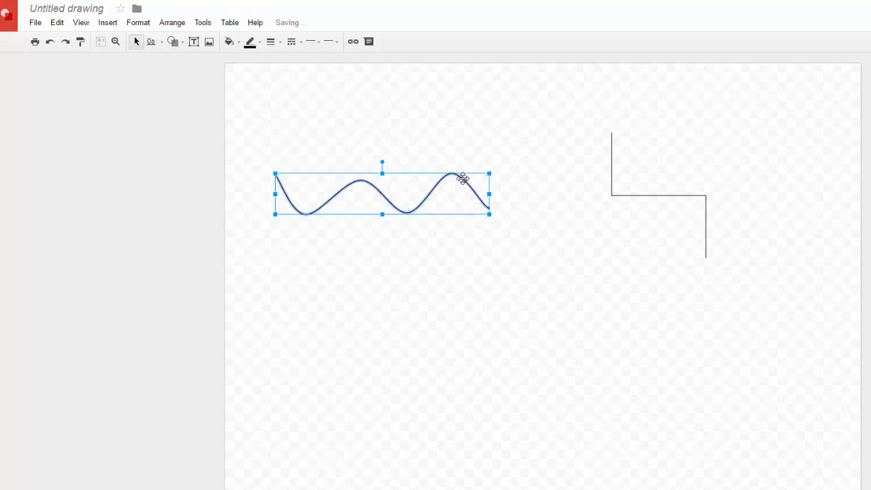
key(Delete)
click(611, 187)
key(Delete)
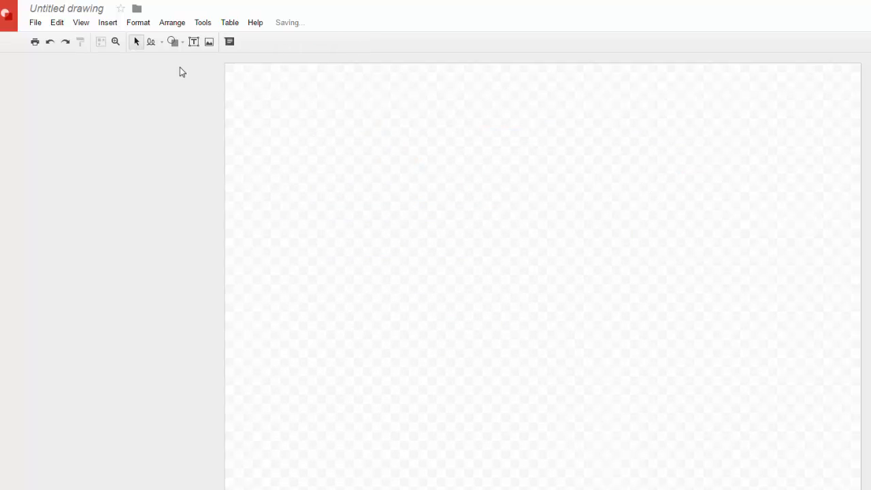
Step: Draw a wide rounded rectangle near the upper-left corner of the empty canvas
click(182, 43)
mouse_move(194, 70)
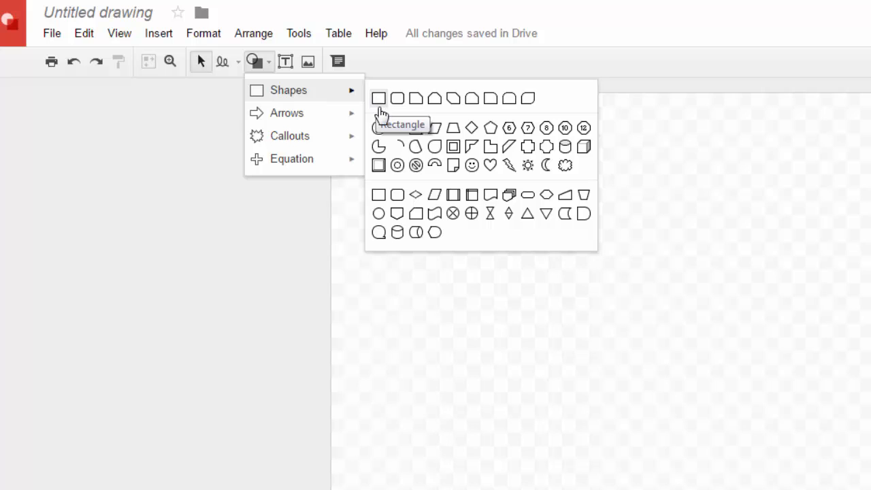
click(399, 200)
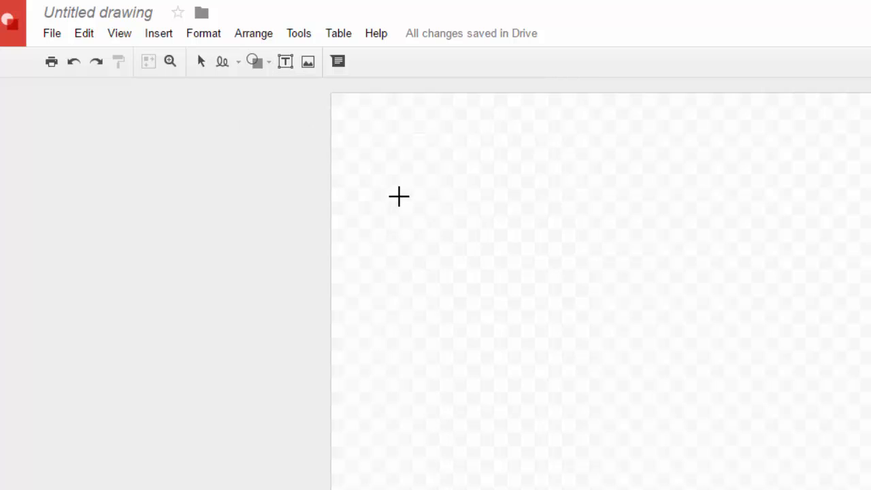
drag(401, 165, 638, 300)
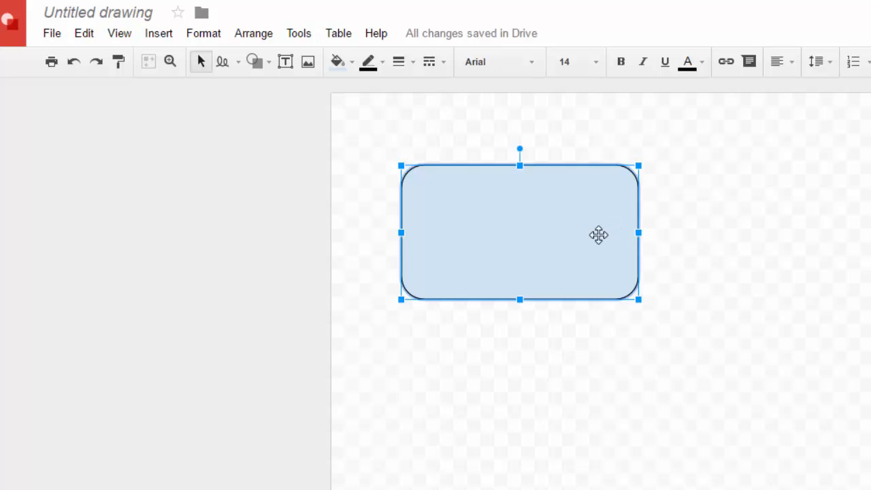
click(658, 238)
Step: Move the rounded rectangle slightly up and to the left and give it a light purple fill
click(515, 234)
click(356, 68)
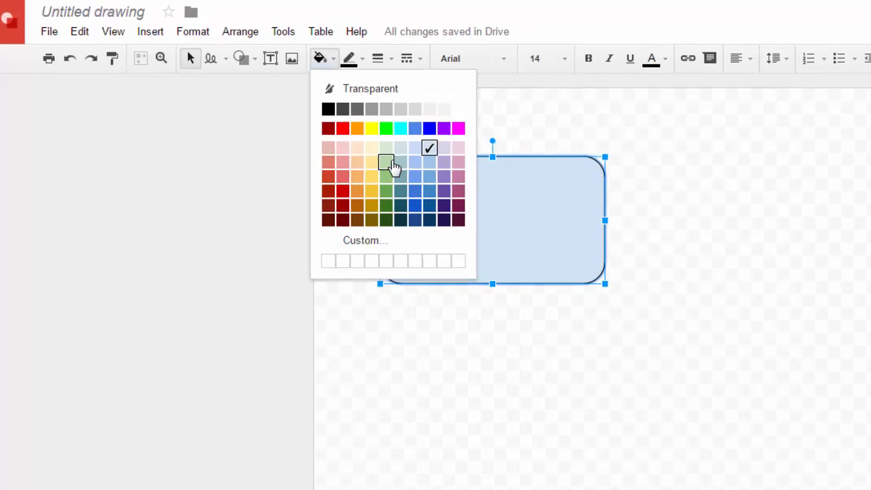
click(341, 219)
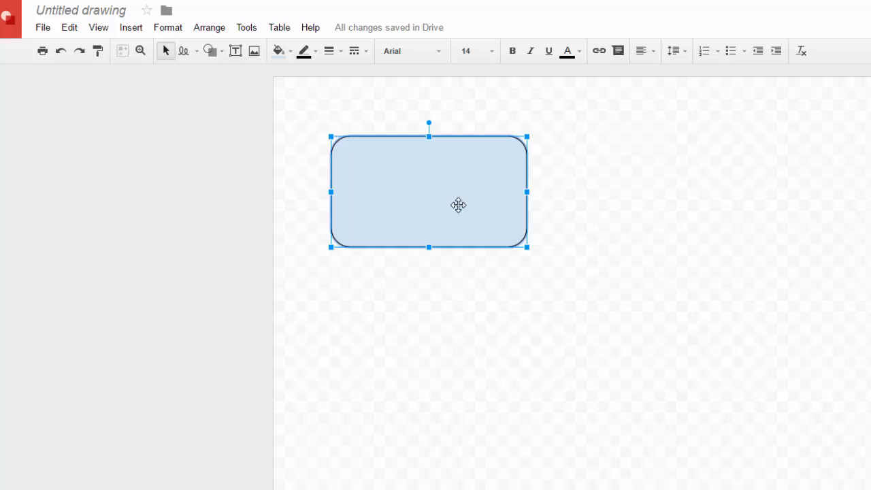
drag(438, 184, 416, 160)
click(289, 51)
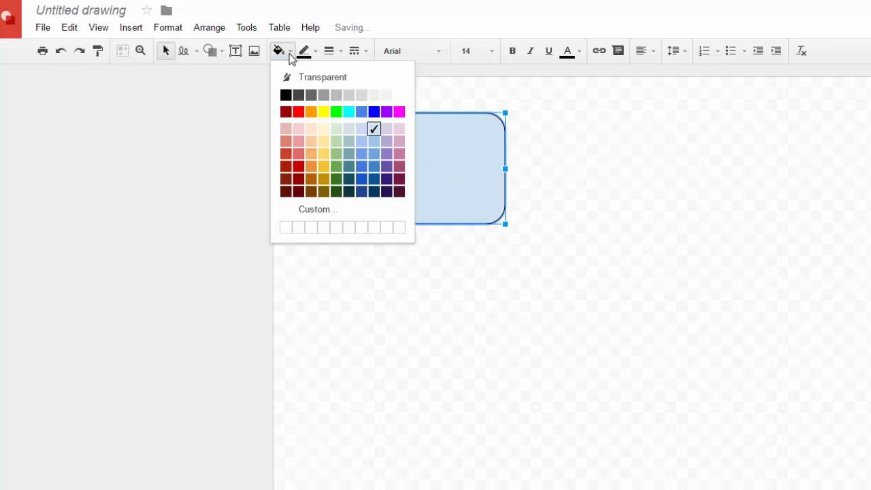
click(395, 133)
Step: Give the rounded rectangle a blue outline with a 3px line weight
click(318, 54)
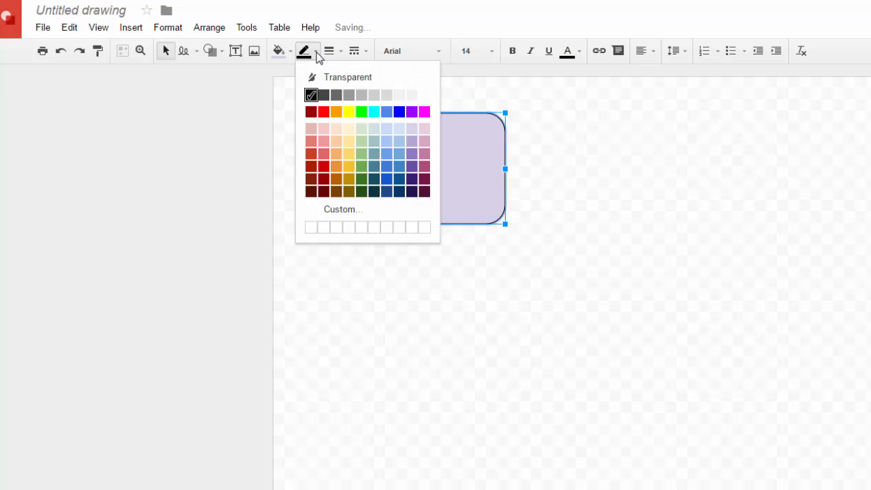
click(396, 112)
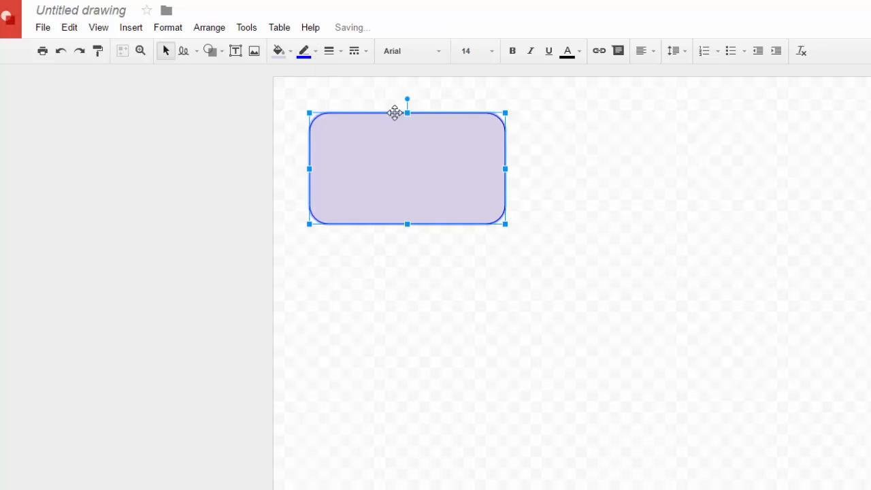
click(338, 52)
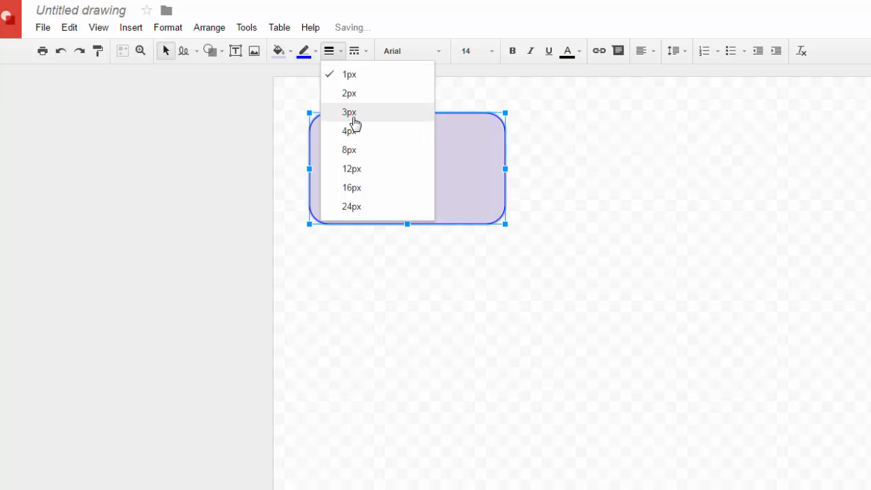
click(354, 114)
click(583, 255)
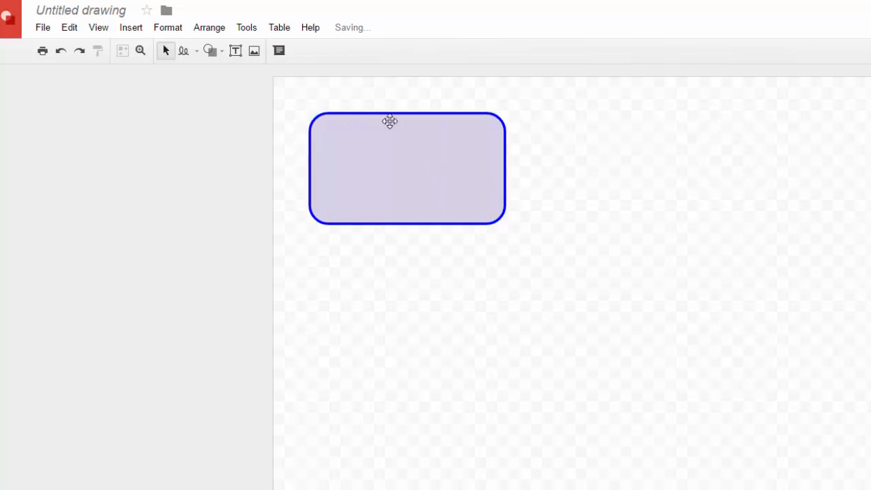
Step: Change the rounded rectangle's outline to the short dash-dot line style
click(412, 184)
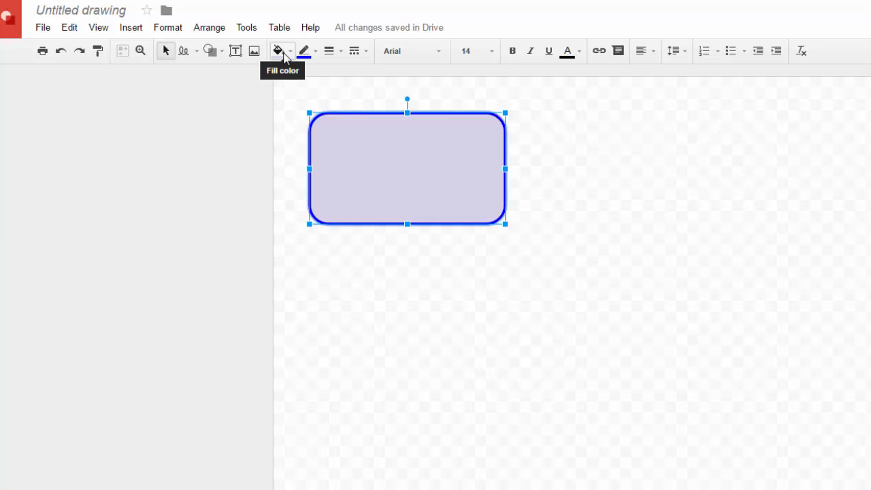
click(341, 53)
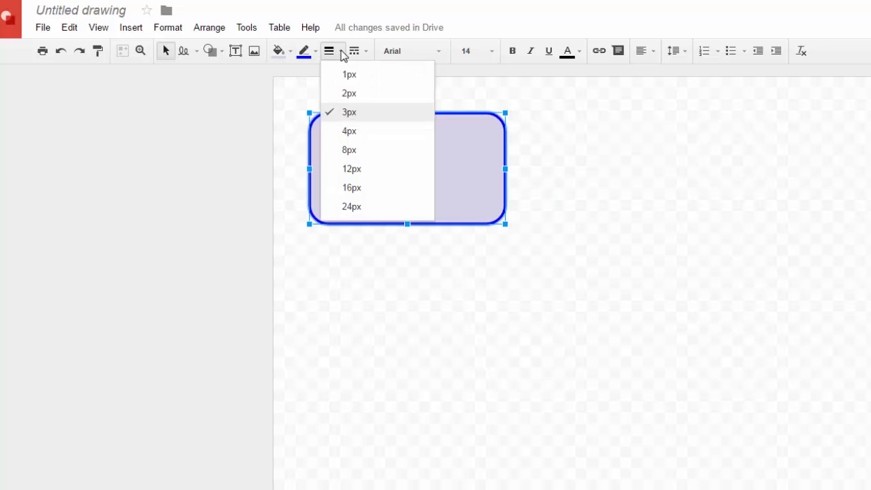
click(368, 53)
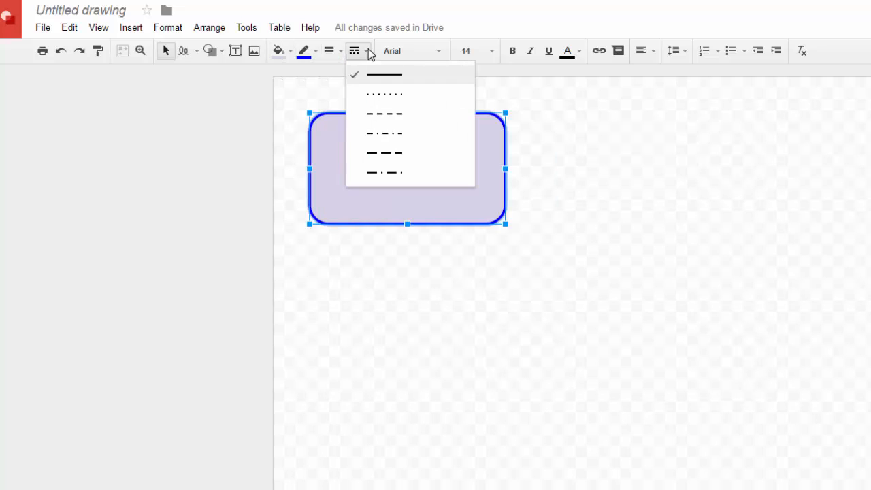
click(386, 136)
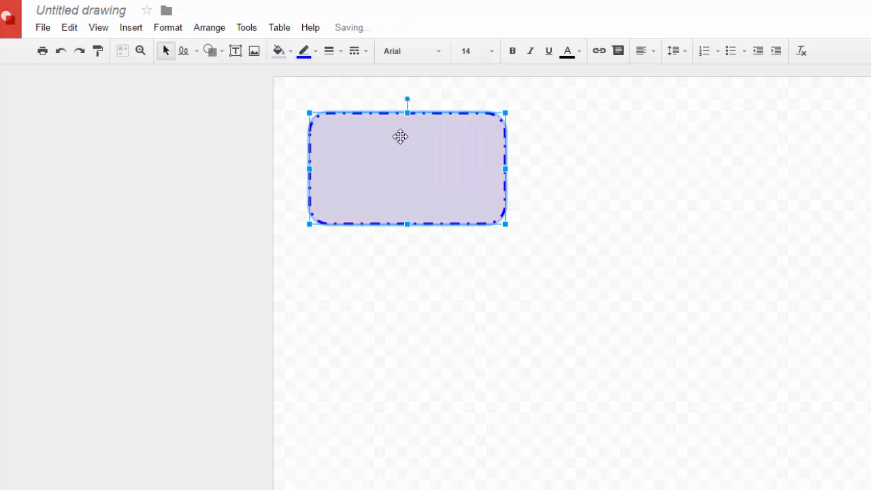
click(548, 195)
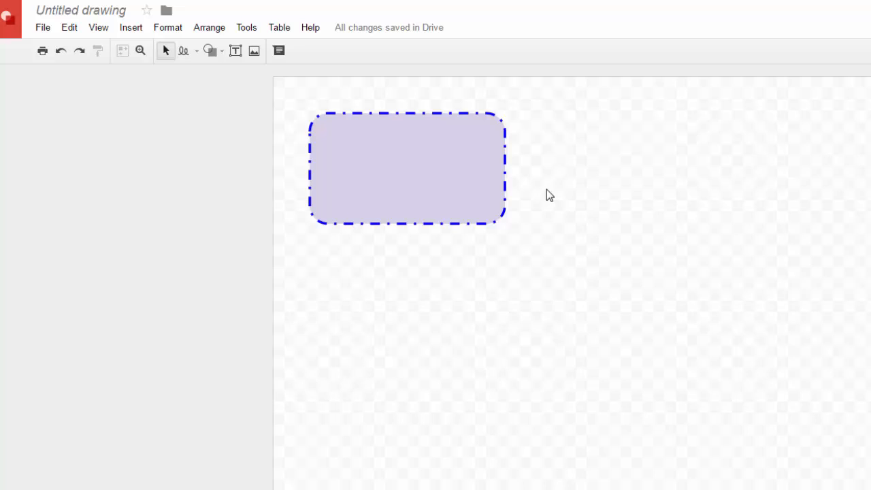
Step: Enter a first name as text inside the rounded rectangle, center it horizontally and set its font size to 48
click(410, 162)
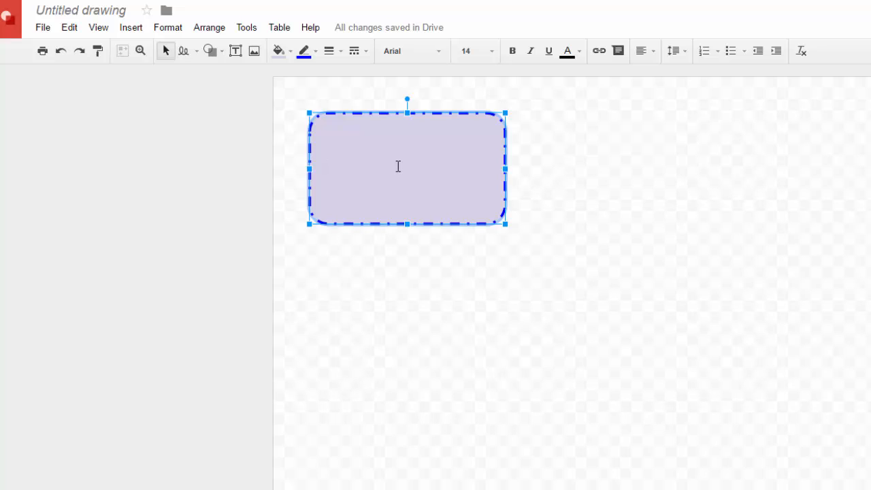
text(Amber)
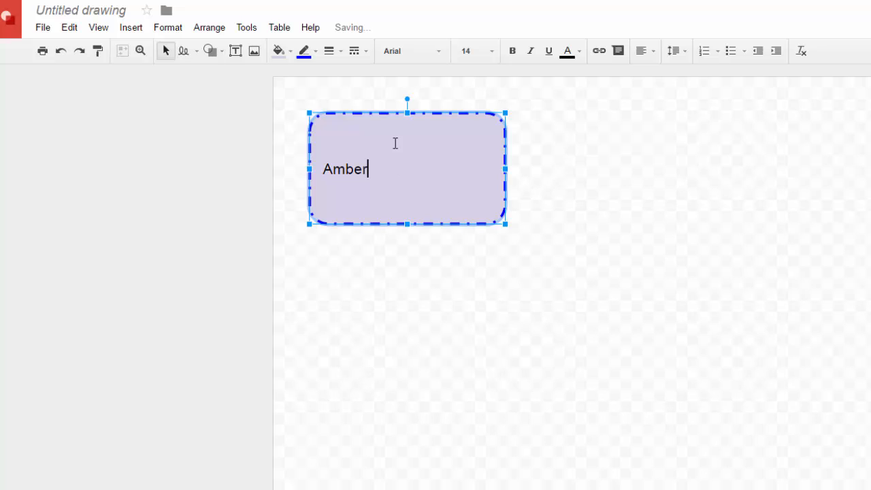
click(645, 54)
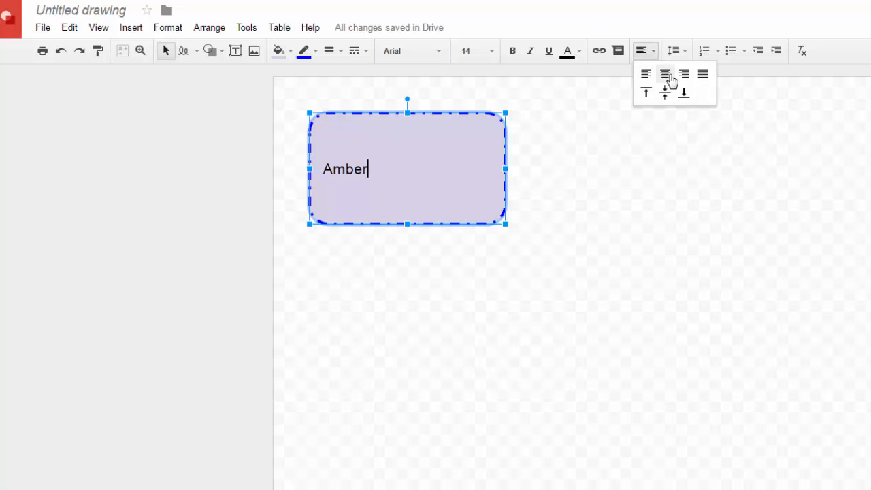
click(671, 78)
drag(445, 162, 358, 173)
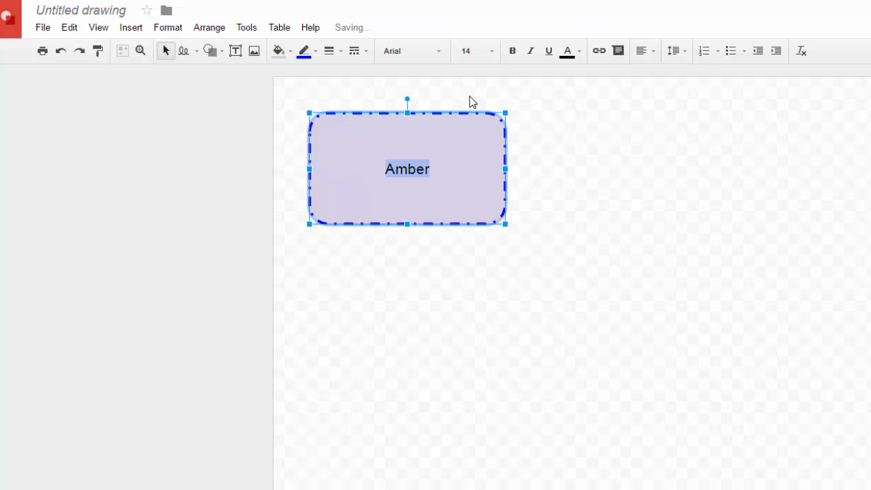
click(489, 51)
click(489, 304)
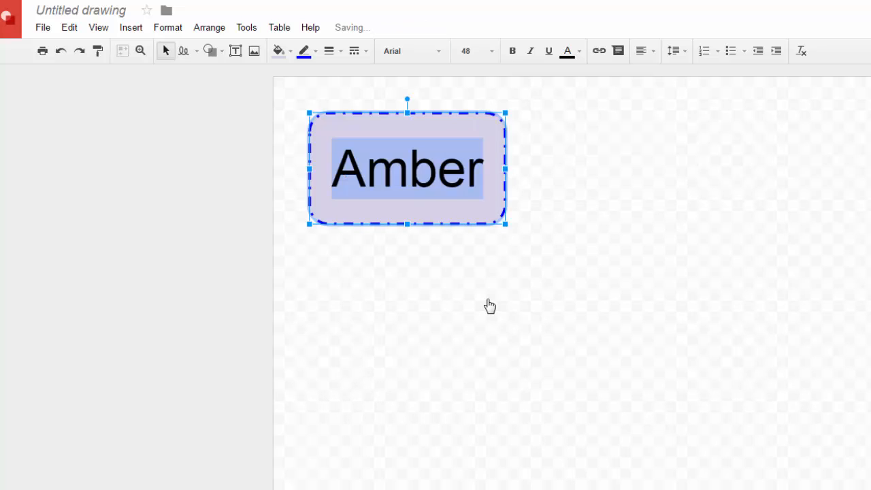
click(544, 248)
Step: Move the labeled rectangle across the canvas to the right, and back near the upper-left corner, slightly right of its starting place
drag(494, 137, 767, 165)
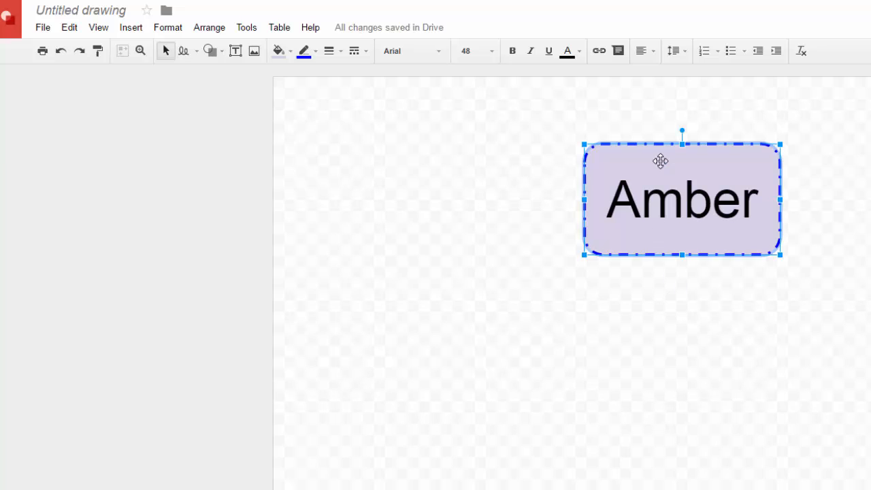
drag(660, 161, 427, 137)
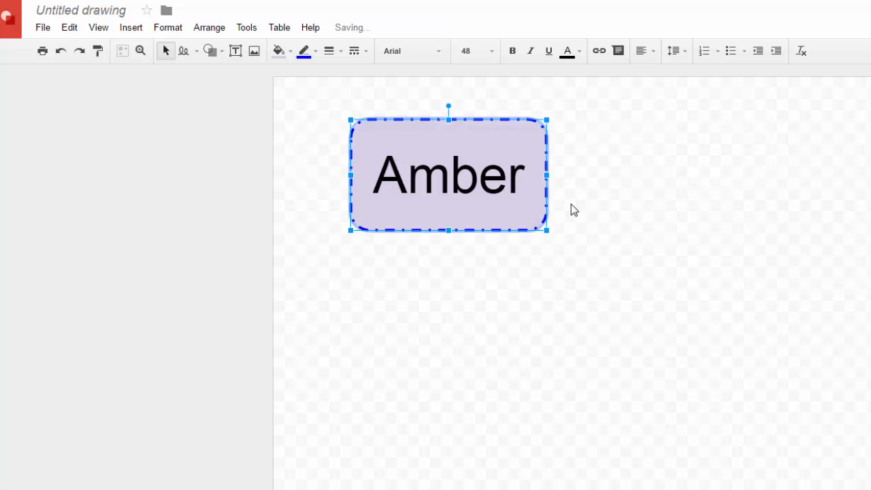
click(522, 175)
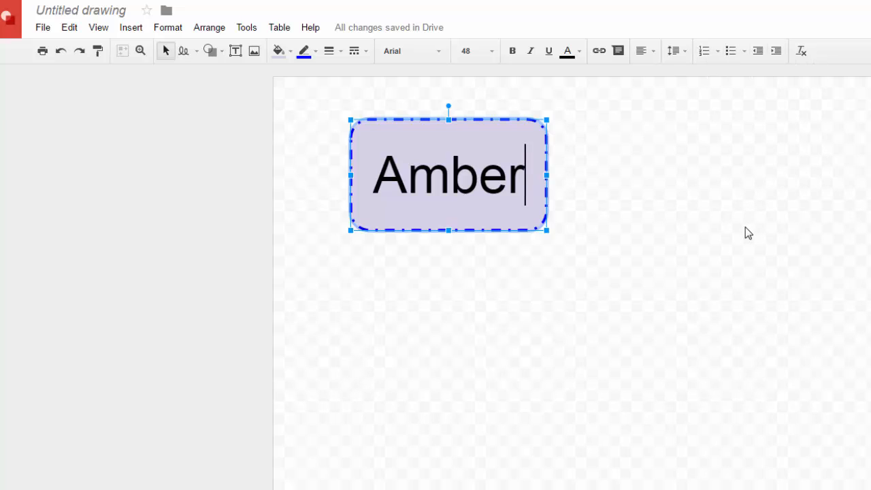
click(697, 176)
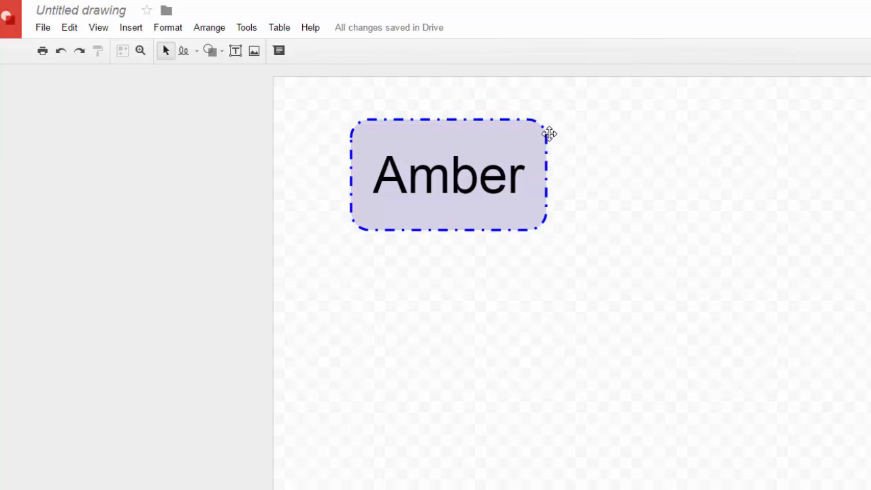
click(508, 128)
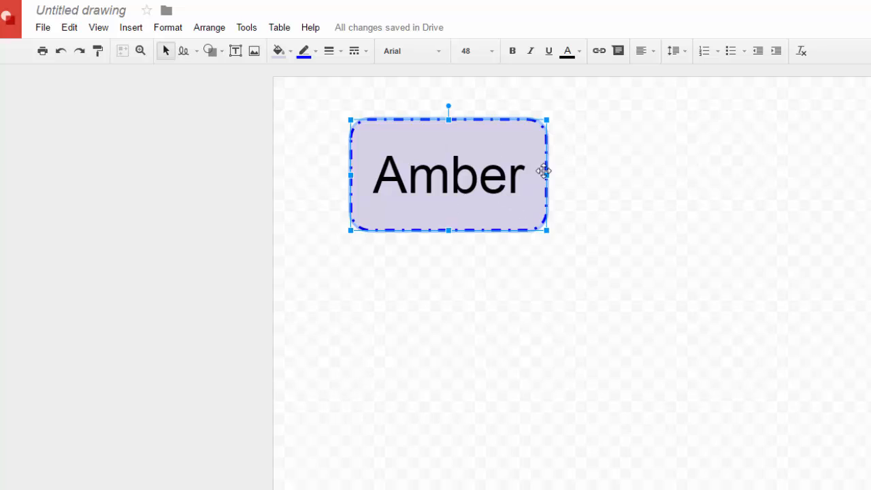
click(583, 156)
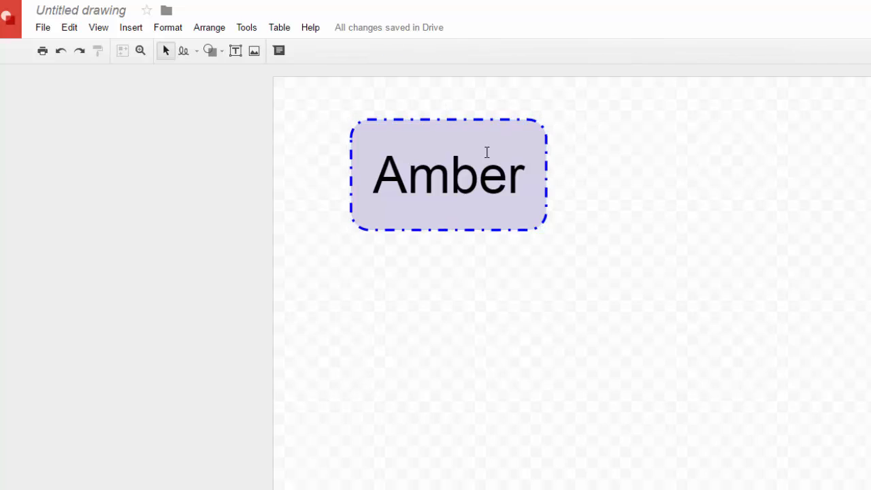
click(510, 138)
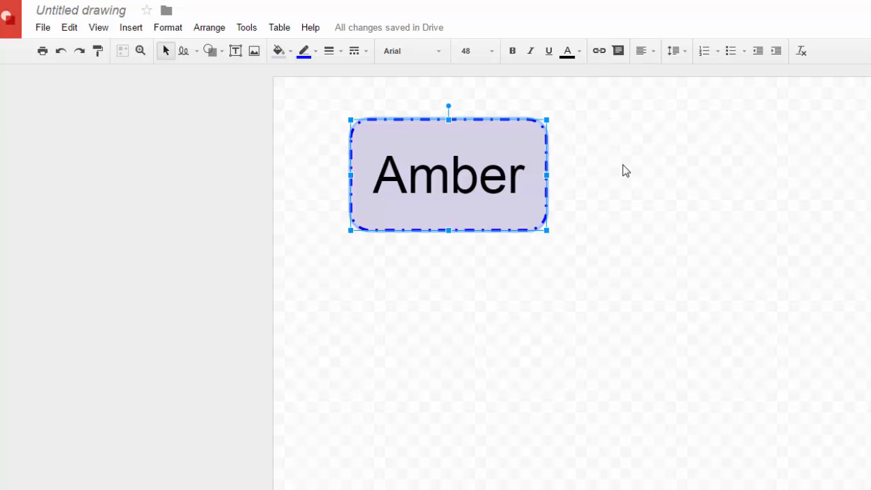
click(598, 190)
Step: Draw a tall cylinder shape to the right of the labeled rounded rectangle
click(218, 56)
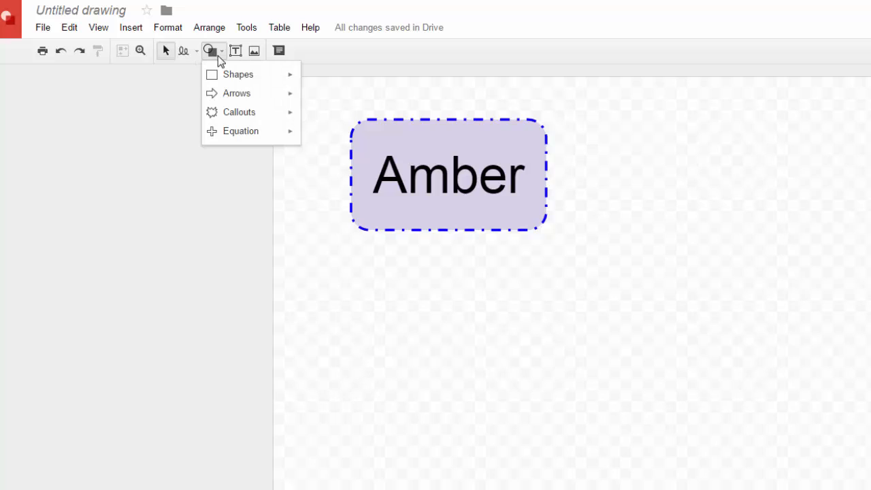
mouse_move(225, 76)
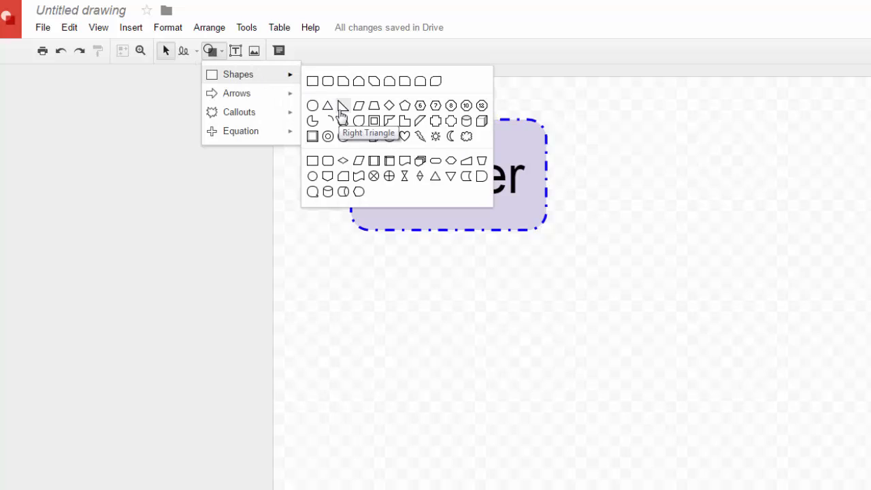
click(466, 122)
drag(703, 167, 822, 383)
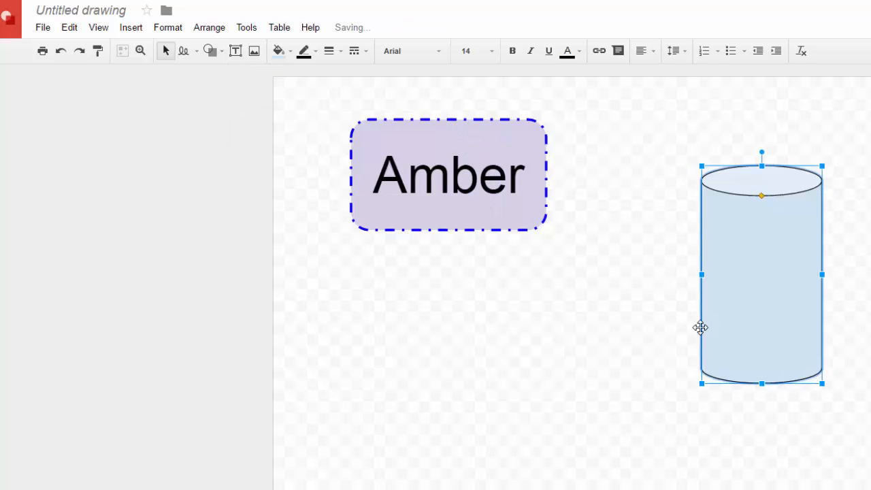
click(669, 320)
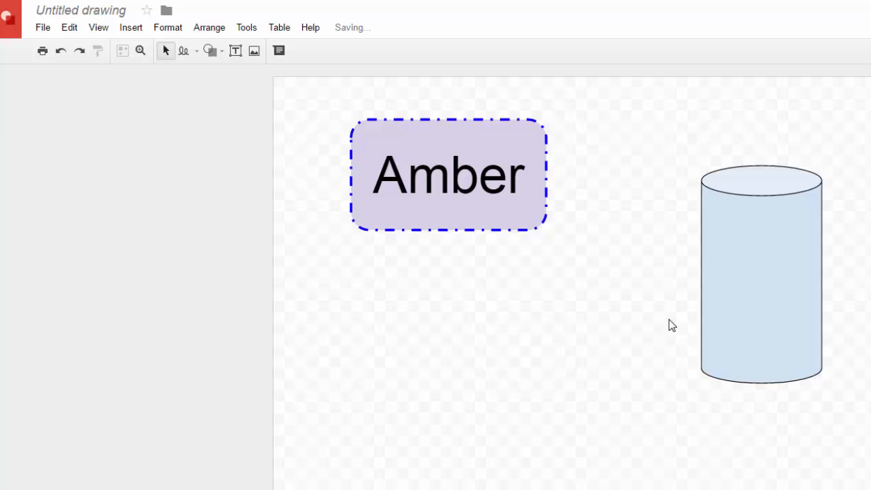
click(732, 272)
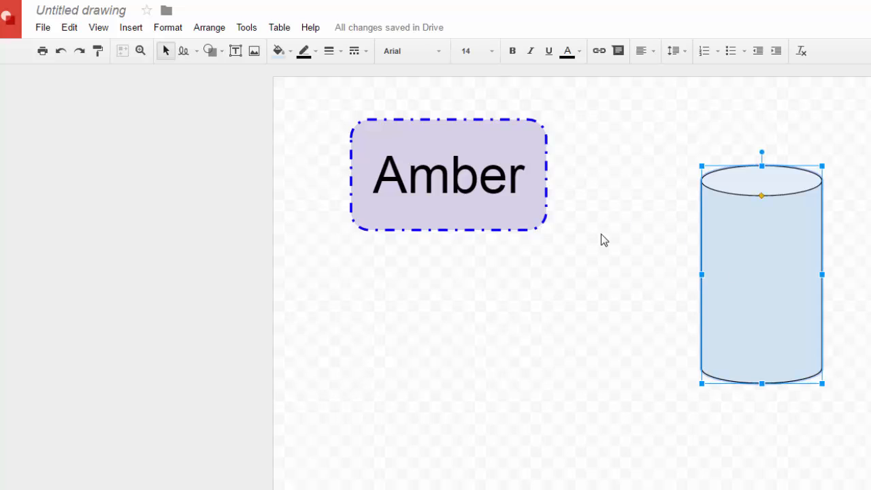
click(603, 254)
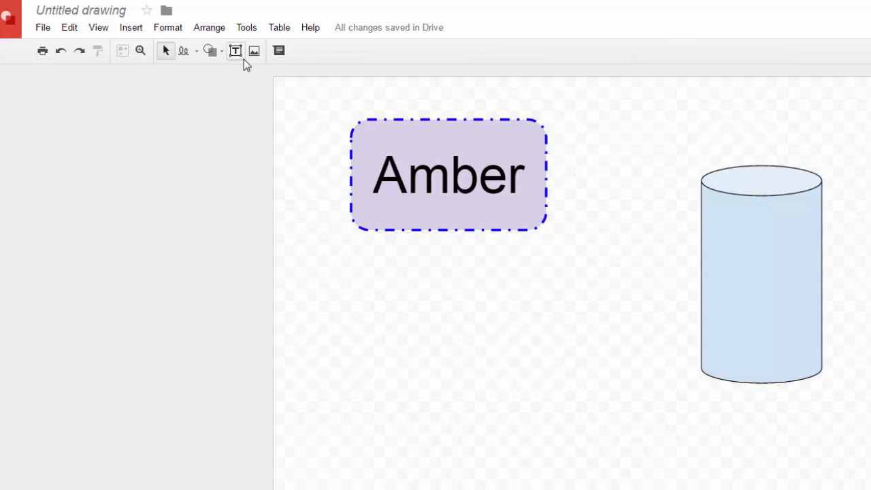
Step: Join the left sides of the cylinder and labeled rectangle with an elbow connector, and move the cylinder below the rectangle and back right
click(714, 243)
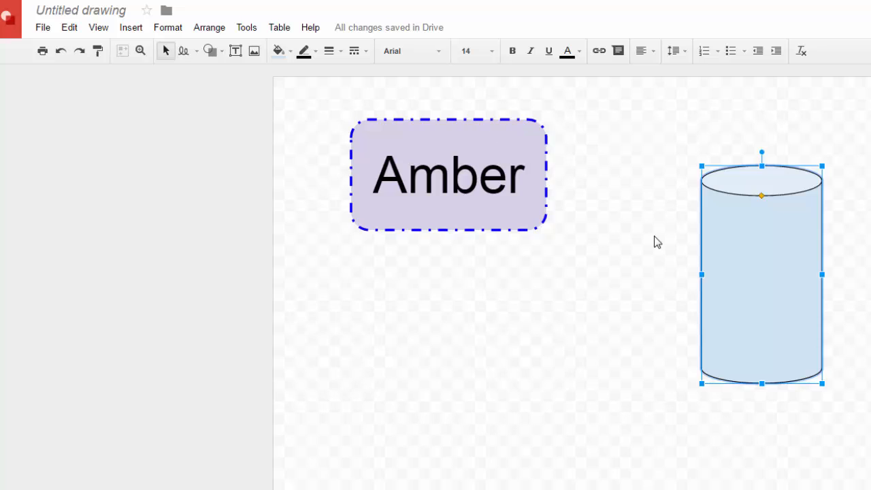
click(197, 53)
click(211, 113)
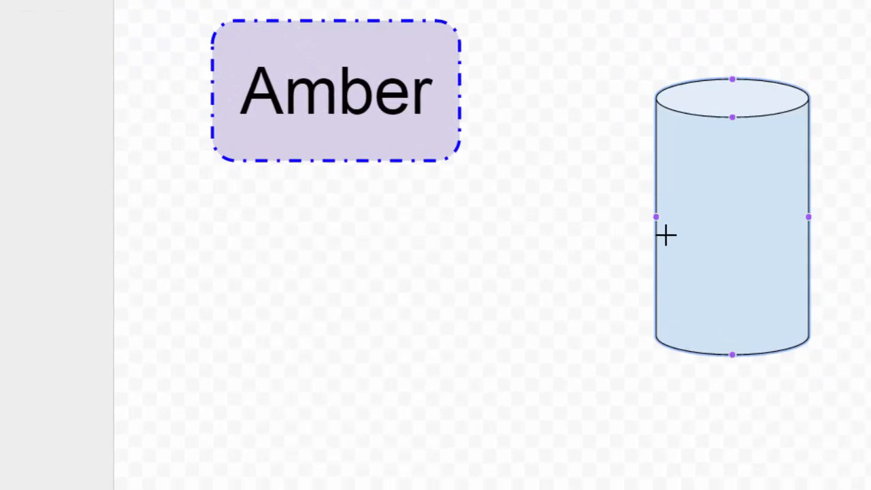
drag(631, 213, 449, 188)
drag(449, 247, 213, 152)
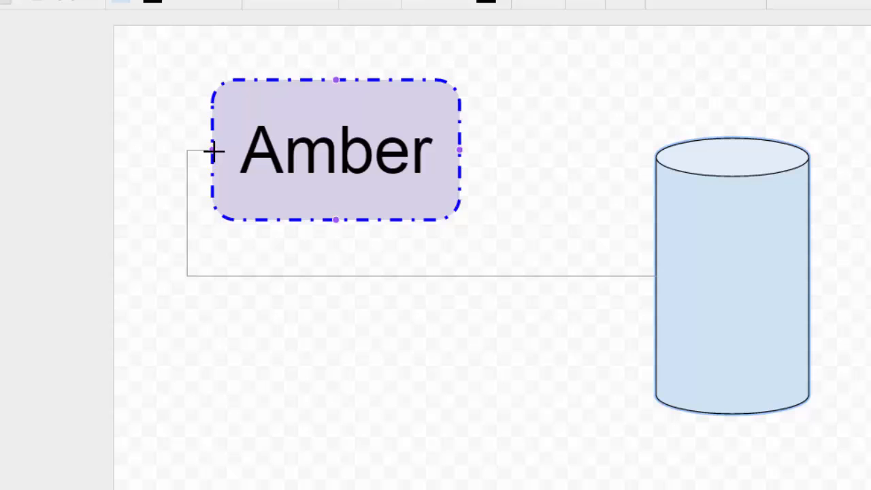
drag(213, 151, 213, 151)
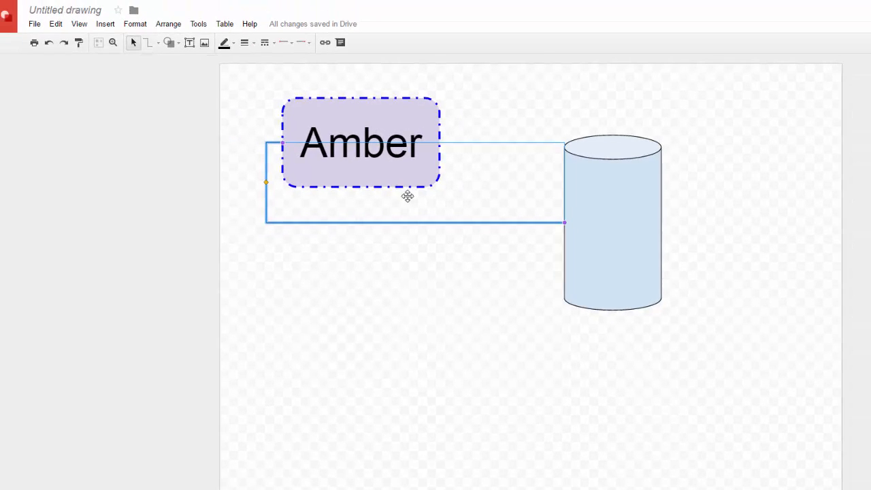
drag(619, 245, 395, 329)
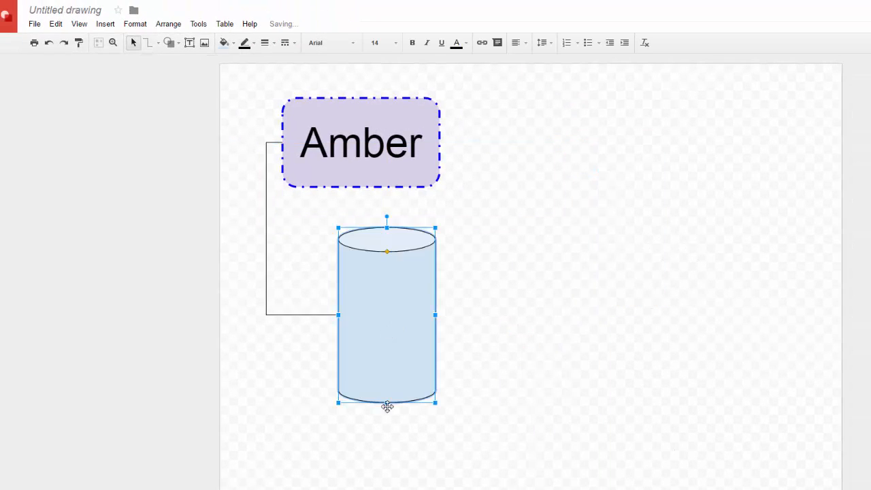
drag(387, 407, 619, 221)
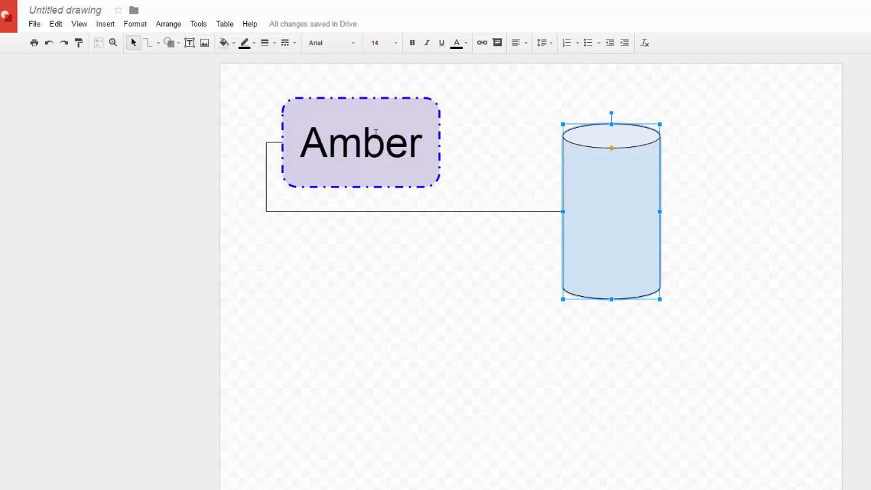
Step: Add a text box reading "Here is my text", narrow it to fit the text, and place it to the lower right of the cylinder
click(190, 43)
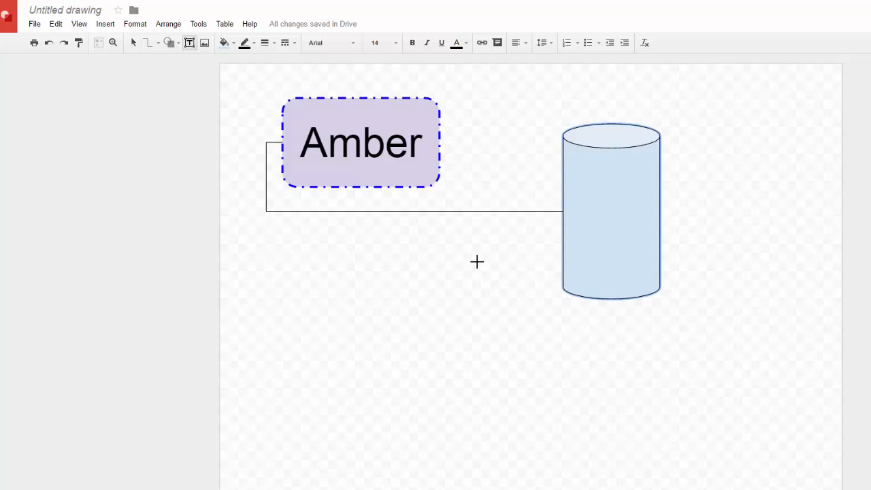
click(476, 262)
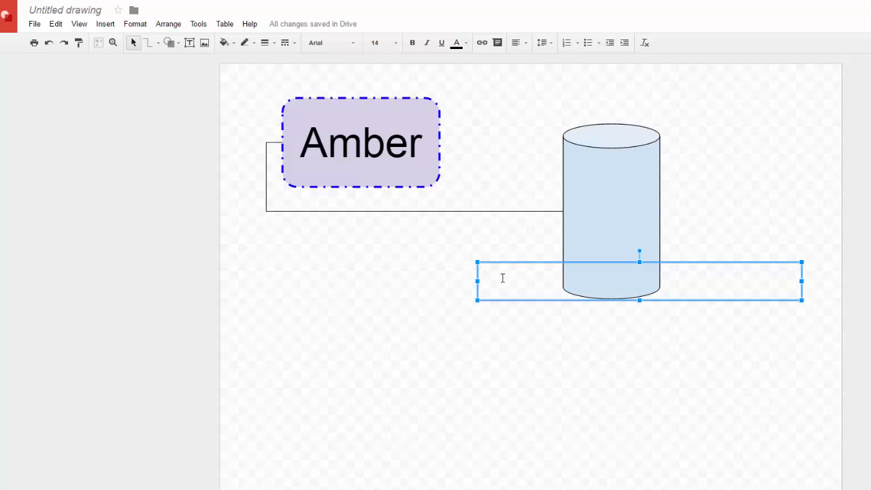
text(Here is)
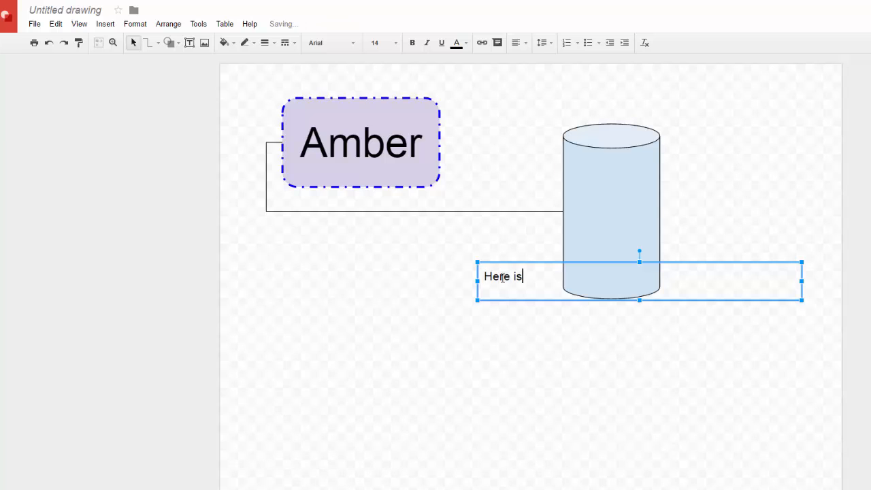
text( my text)
drag(712, 262, 499, 370)
drag(655, 368, 776, 290)
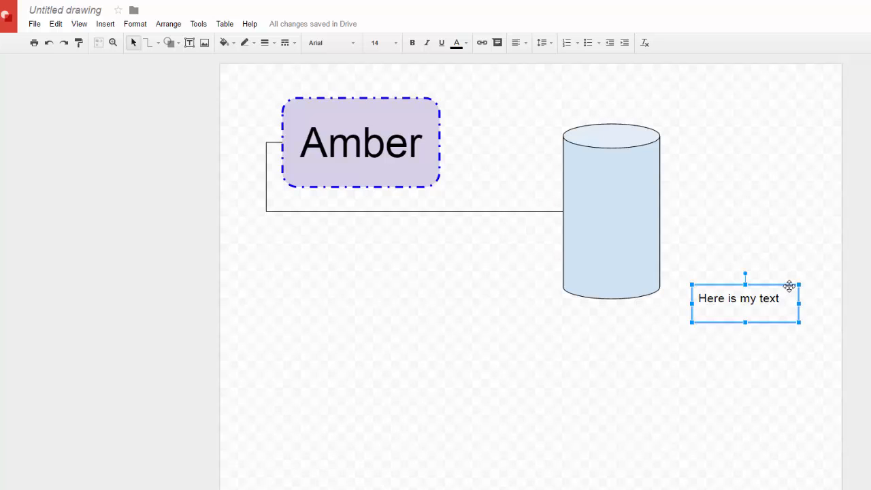
Step: Move the "Here is my text" box onto the cylinder, and off again to the empty area just right of it
drag(789, 286, 660, 198)
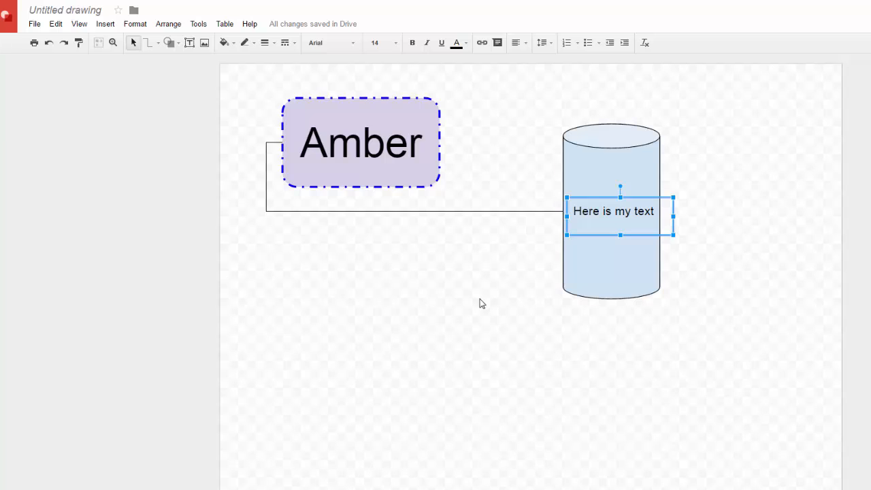
click(712, 256)
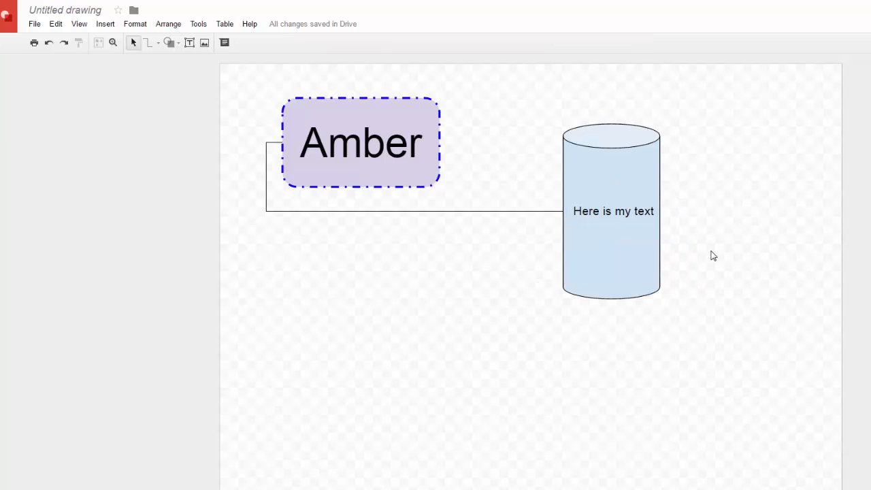
click(634, 204)
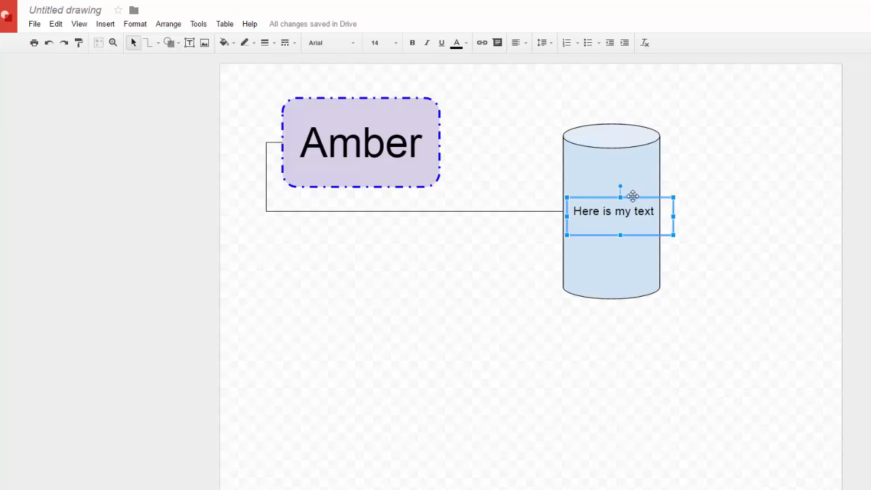
drag(633, 196, 737, 193)
click(236, 62)
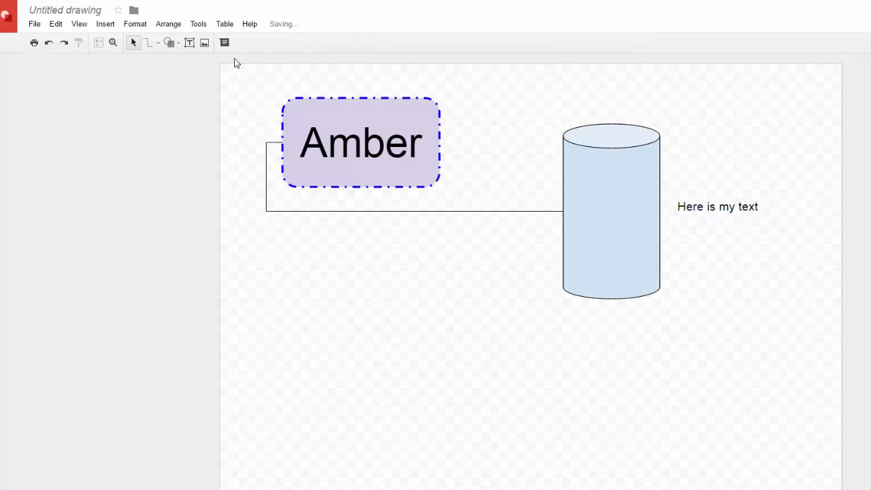
Step: Draw an oval over the "Here is my text" box and move it to the empty area below the connector
click(177, 44)
mouse_move(186, 64)
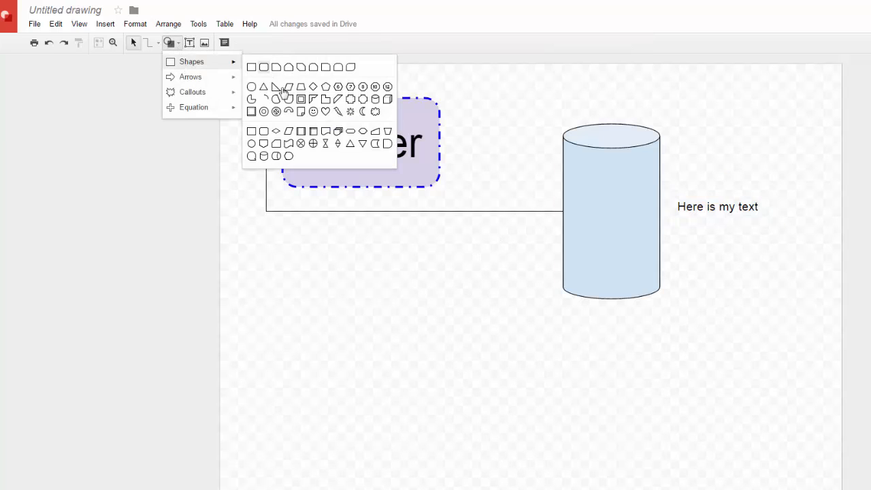
click(251, 87)
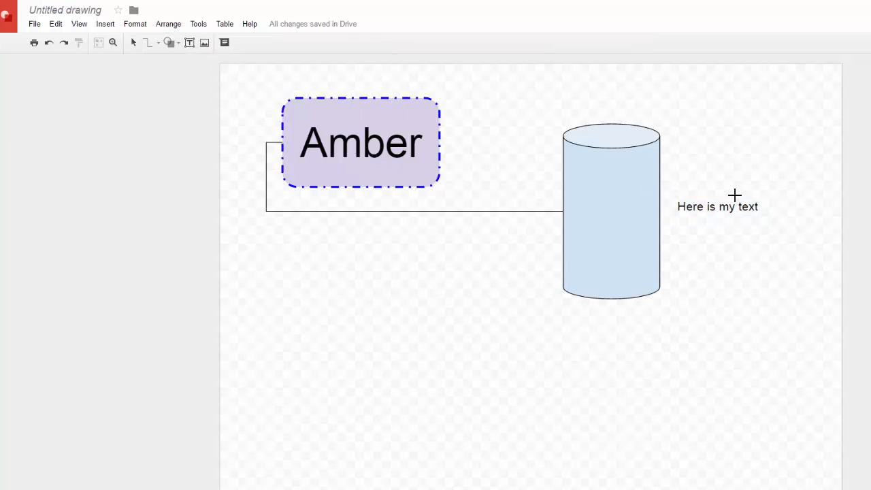
drag(682, 173, 795, 253)
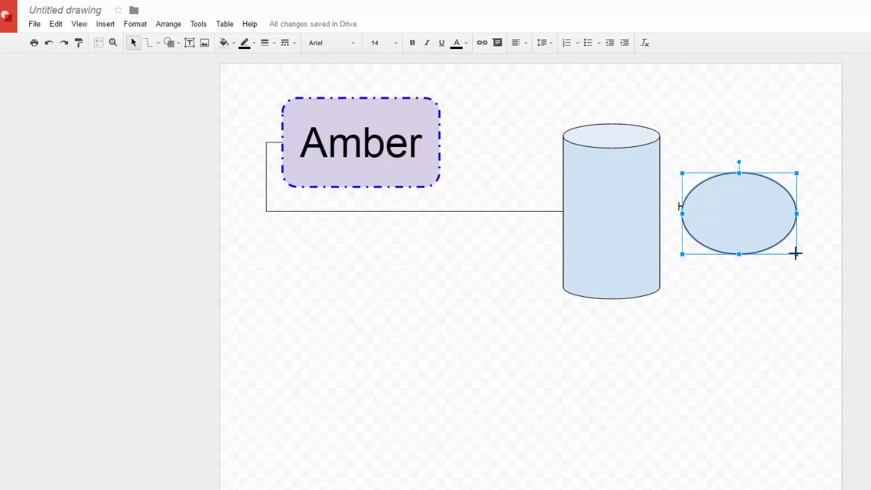
drag(763, 205, 475, 361)
Step: Move the "Here is my text" box onto the oval and bring the text box to the front
click(753, 203)
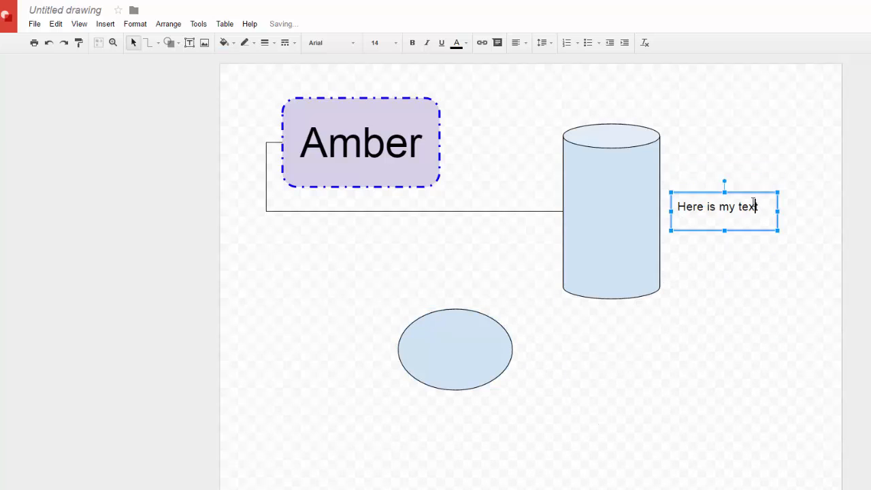
drag(751, 192, 483, 335)
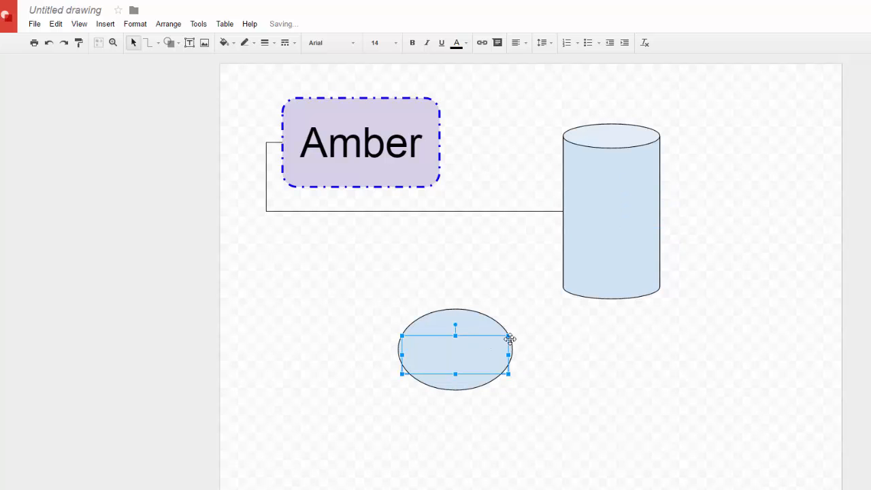
click(180, 25)
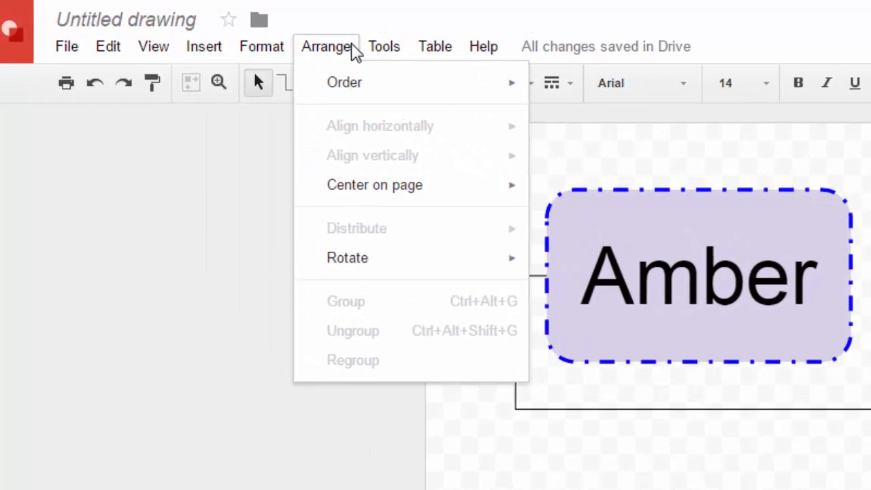
mouse_move(337, 85)
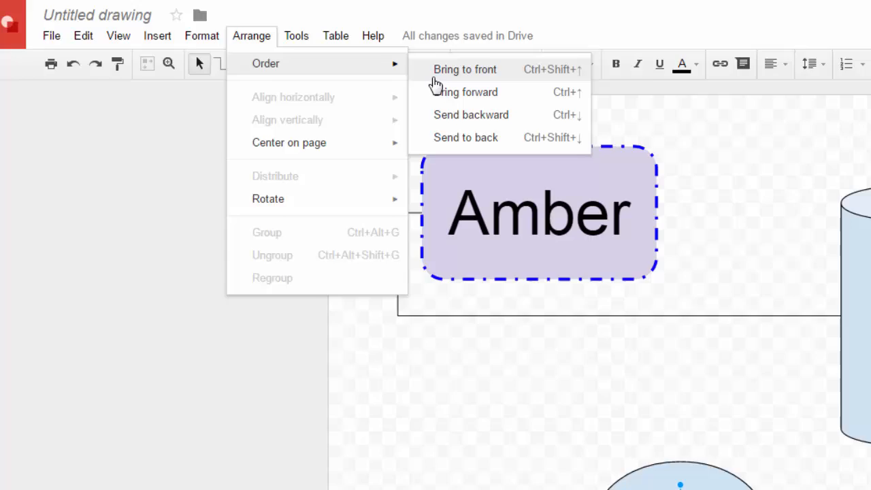
click(435, 79)
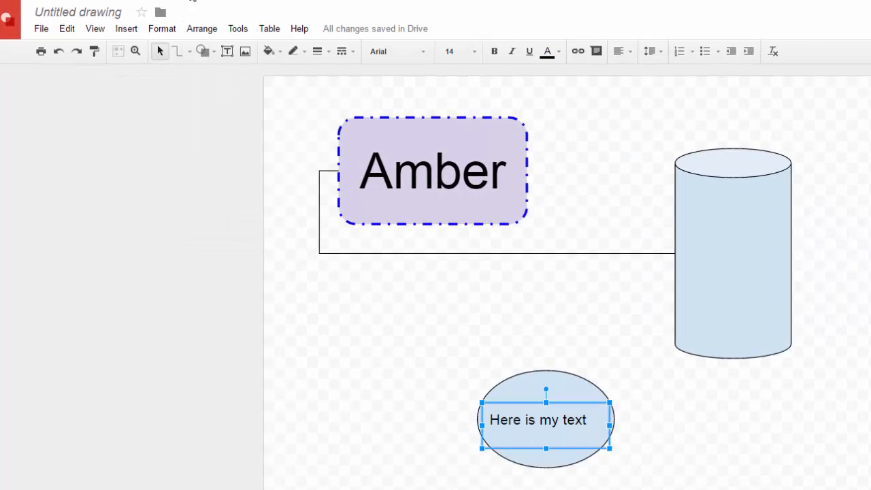
Step: Select all objects in the drawing and move them together slightly to the right
click(205, 31)
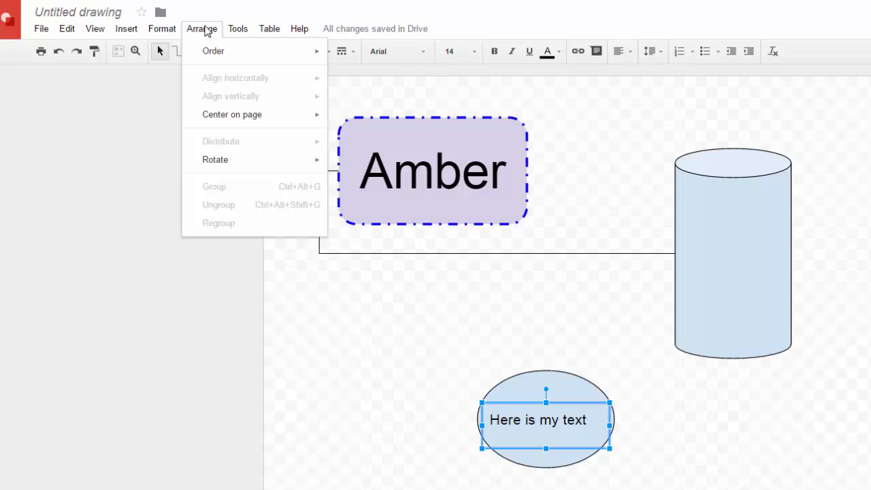
click(392, 292)
drag(303, 101, 660, 256)
drag(858, 484, 860, 461)
click(292, 107)
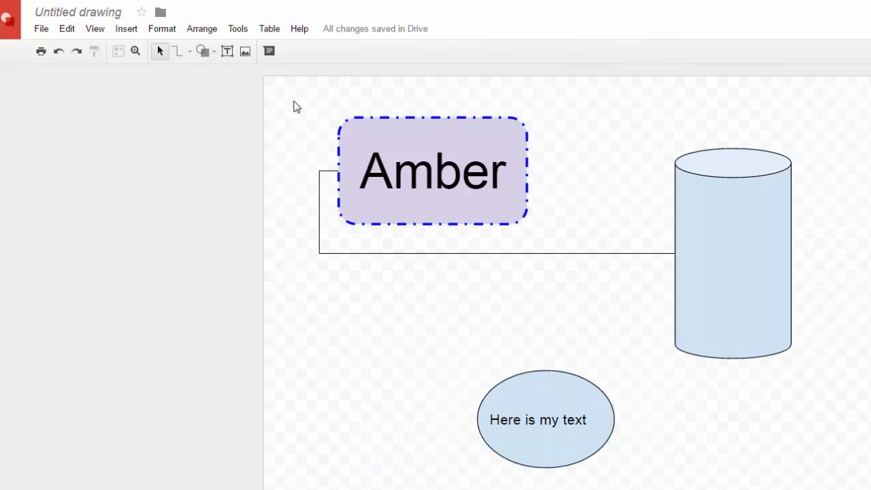
drag(281, 87, 866, 485)
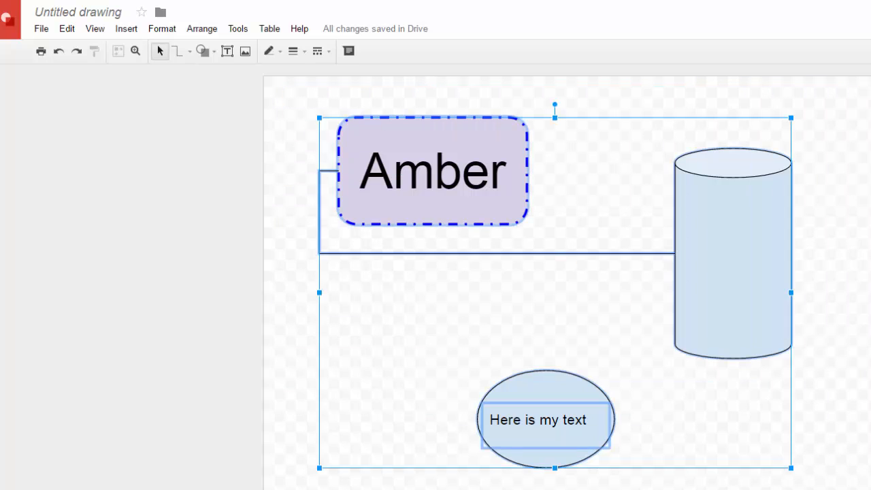
mouse_move(743, 282)
mouse_down()
mouse_move(839, 326)
mouse_move(758, 281)
mouse_up()
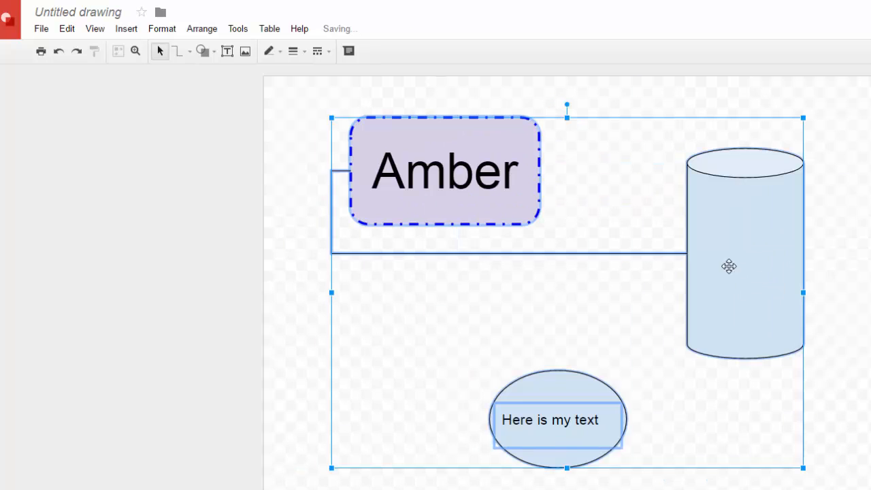
Step: Center all the selected objects horizontally on the page
click(204, 30)
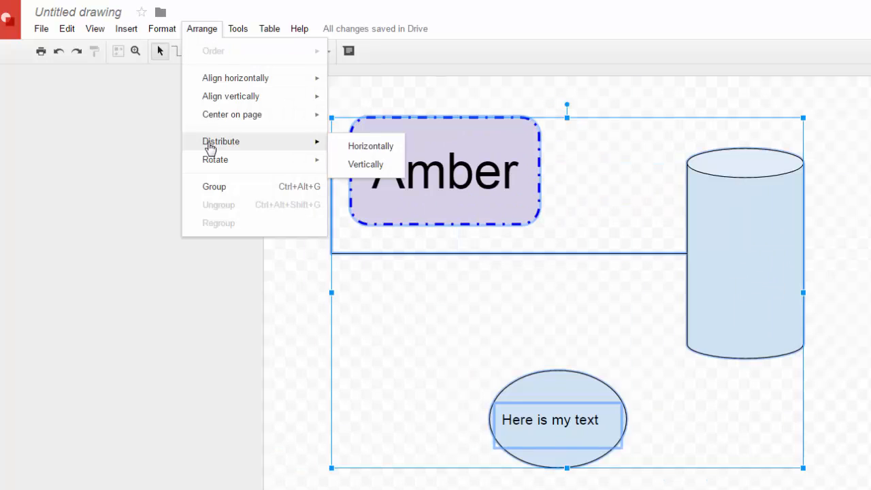
mouse_move(235, 117)
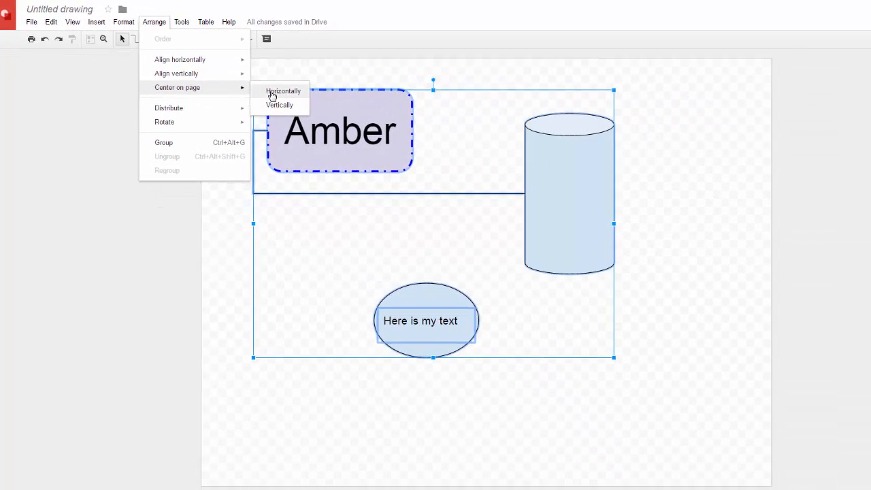
click(317, 106)
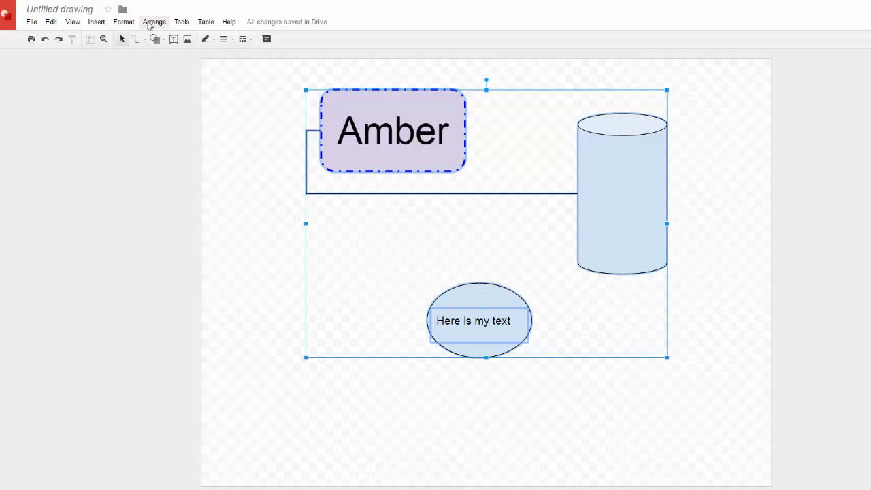
Step: Center all the selected objects vertically on the page and clear the selection
click(152, 23)
mouse_move(177, 92)
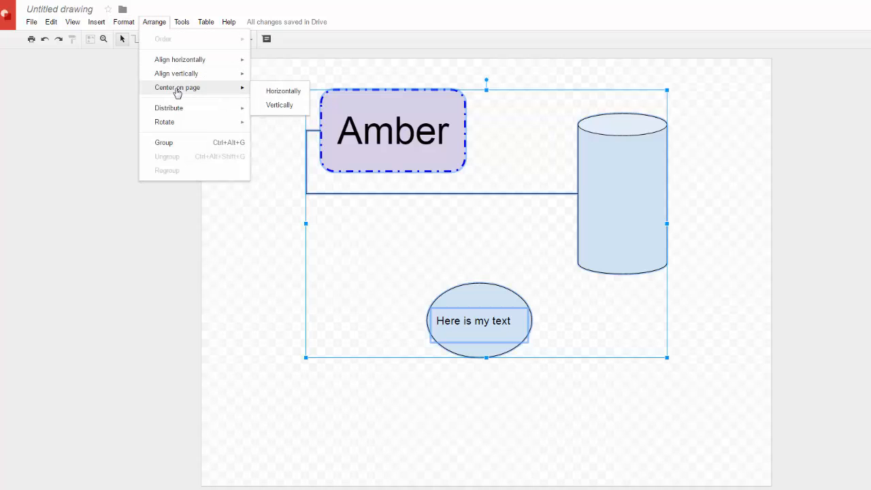
click(281, 107)
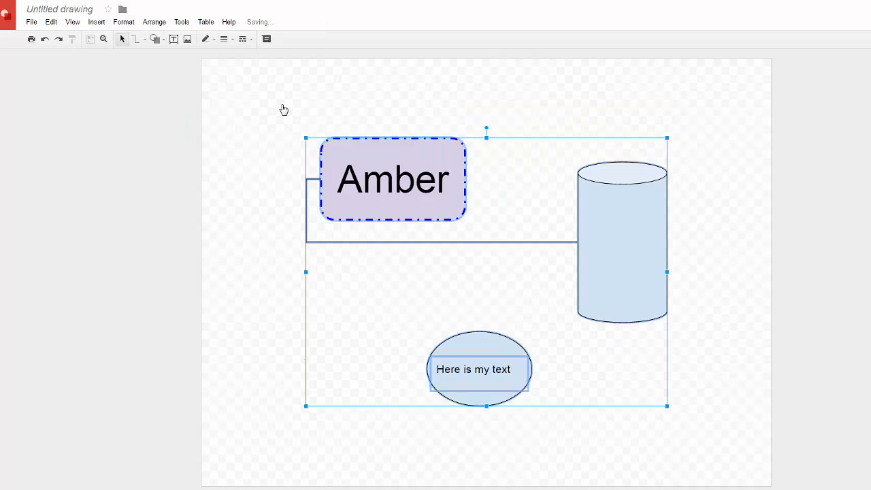
click(276, 331)
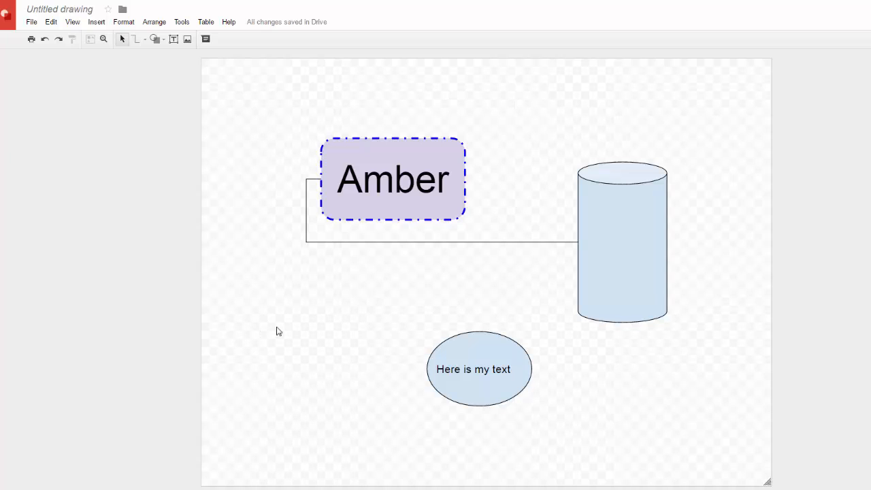
click(153, 23)
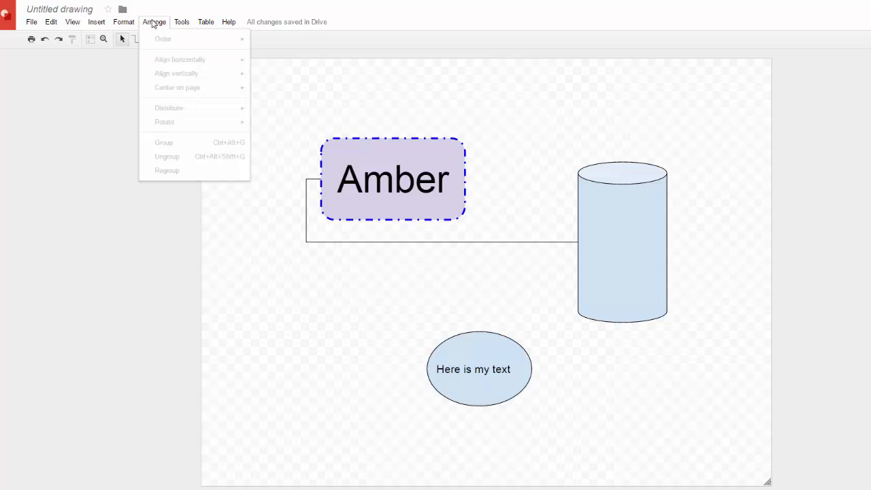
click(292, 106)
mouse_move(286, 103)
mouse_down()
mouse_move(685, 379)
mouse_move(698, 451)
mouse_up()
click(162, 22)
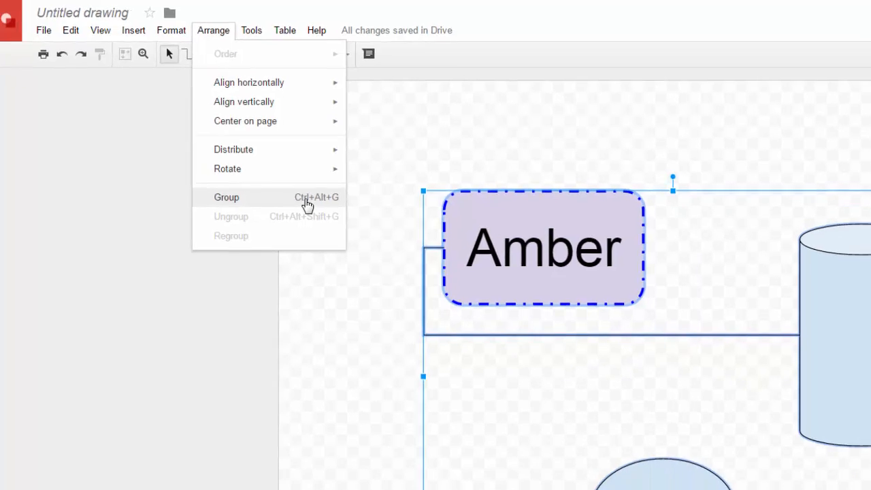
click(393, 440)
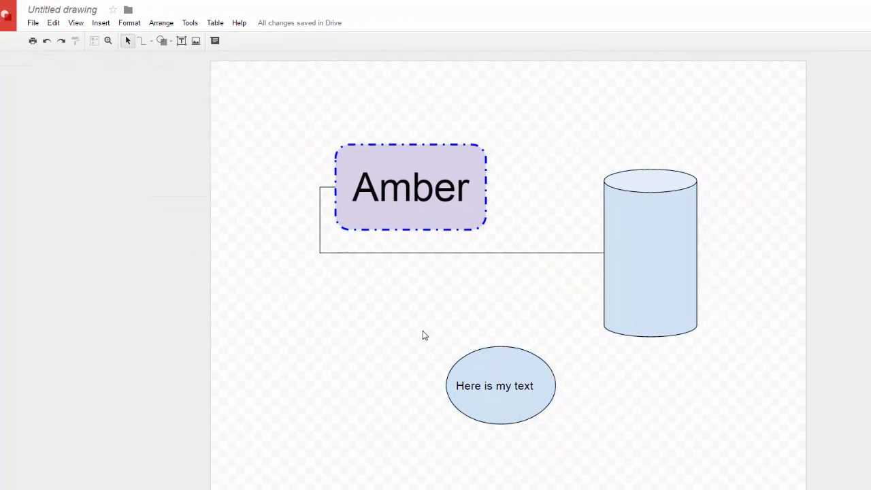
Step: Group the oval with the "Here is my text" box on it
drag(424, 335, 564, 459)
click(165, 26)
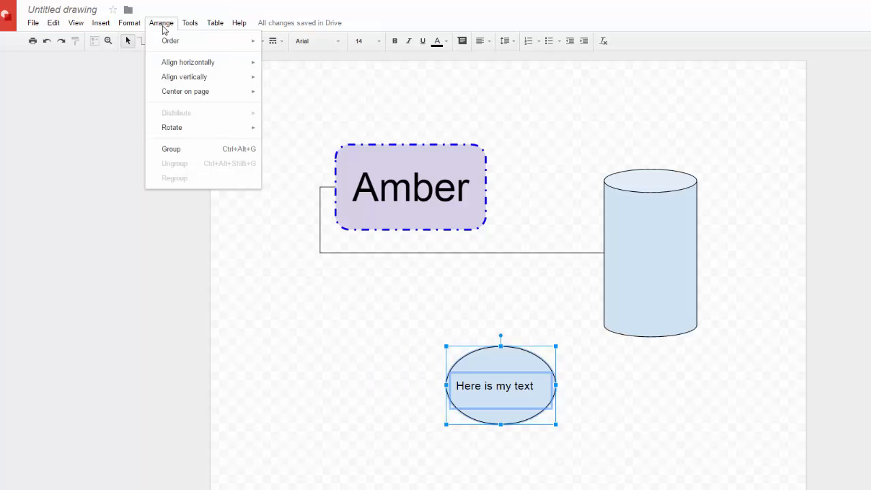
click(182, 149)
click(430, 414)
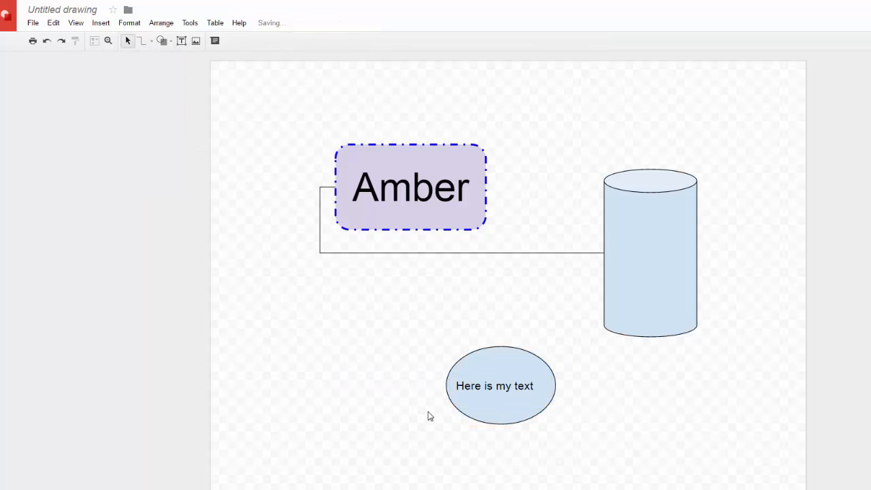
Step: Move the grouped oval and text around the page and leave it at the lower left, beneath the connector
click(529, 368)
drag(521, 359, 722, 428)
drag(423, 373, 312, 340)
click(393, 412)
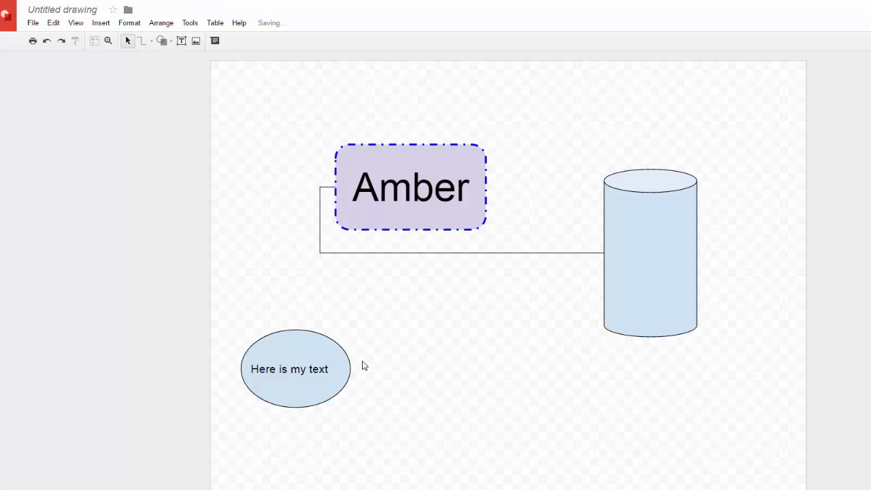
Step: Review the rotate options for the grouped oval and try rotating it freehand
click(333, 349)
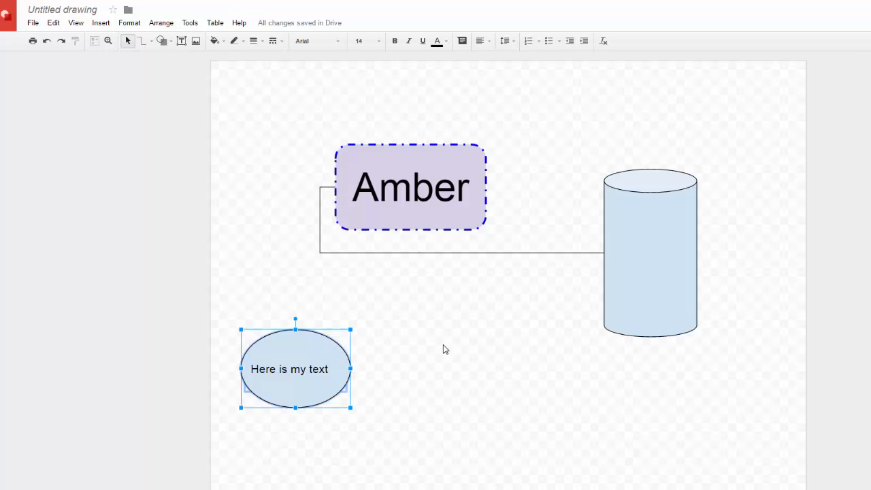
click(169, 26)
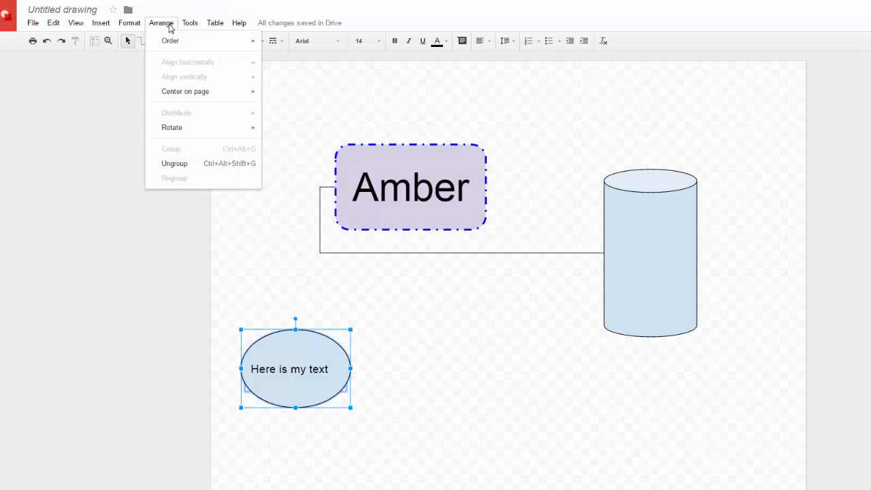
mouse_move(173, 134)
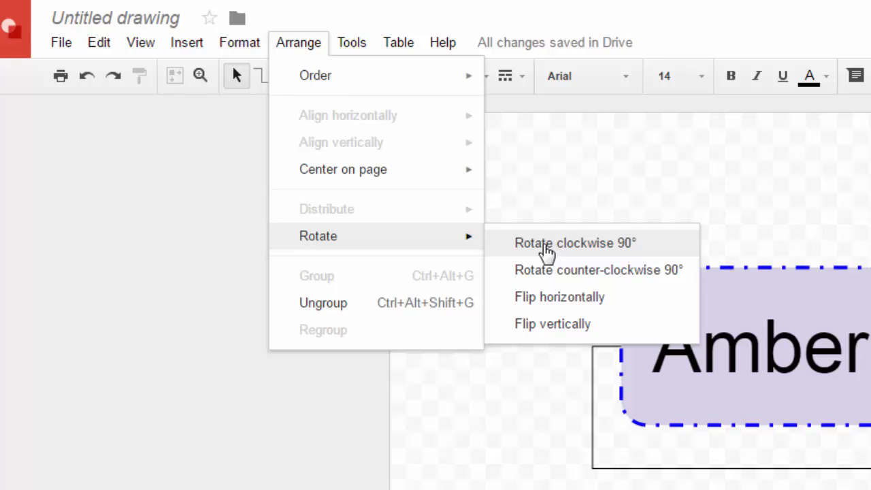
click(861, 204)
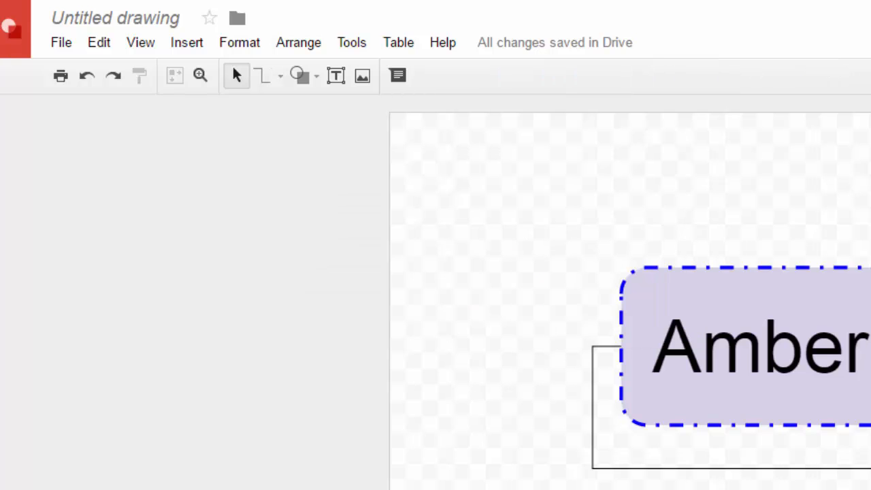
click(864, 347)
drag(348, 376, 308, 330)
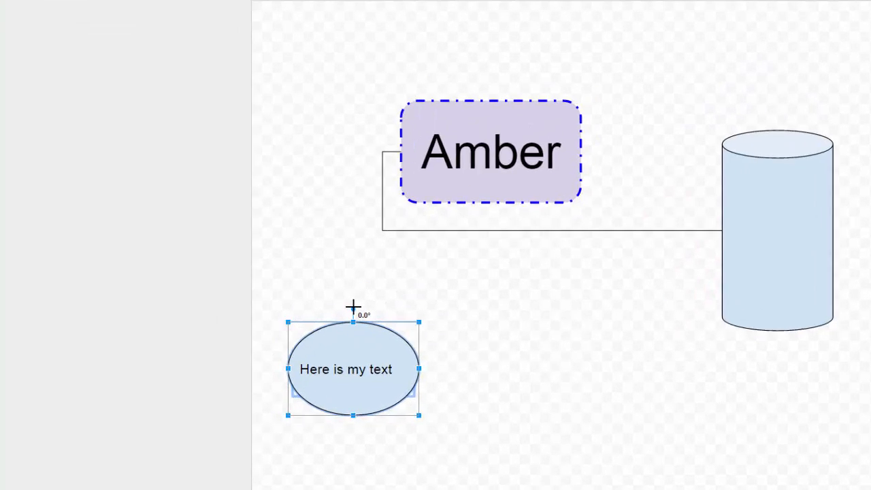
drag(353, 307, 353, 307)
click(483, 309)
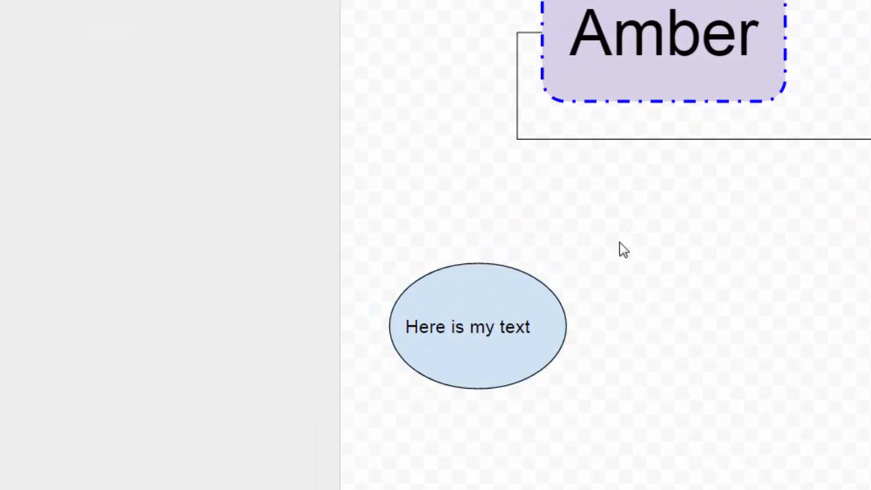
click(491, 295)
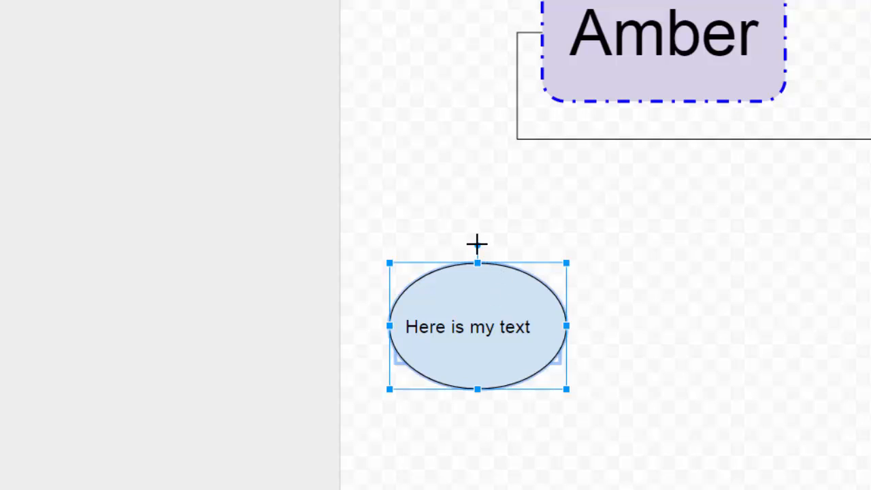
mouse_move(478, 243)
mouse_down()
mouse_move(508, 255)
mouse_move(525, 277)
mouse_move(511, 257)
mouse_move(455, 260)
mouse_move(476, 257)
mouse_up()
click(546, 238)
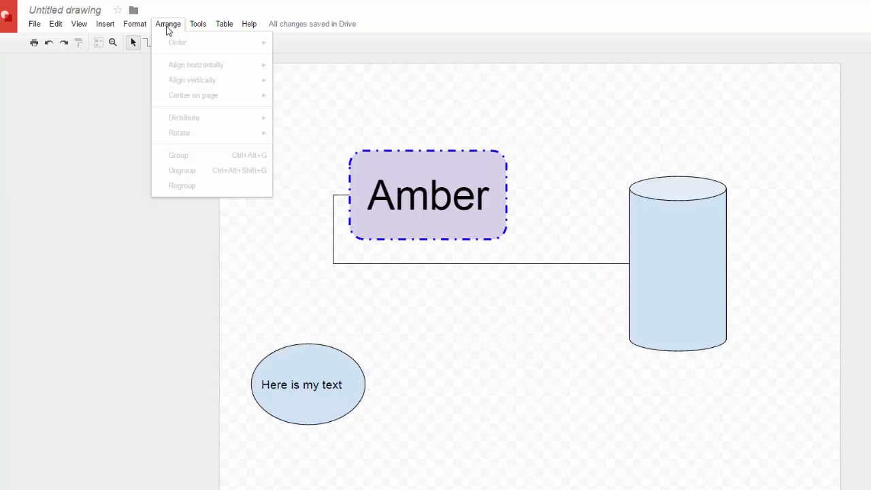
click(283, 266)
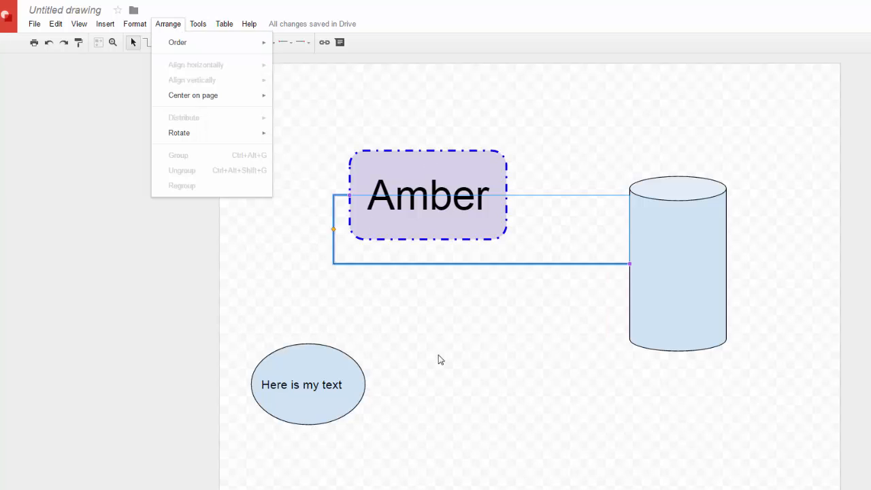
click(531, 447)
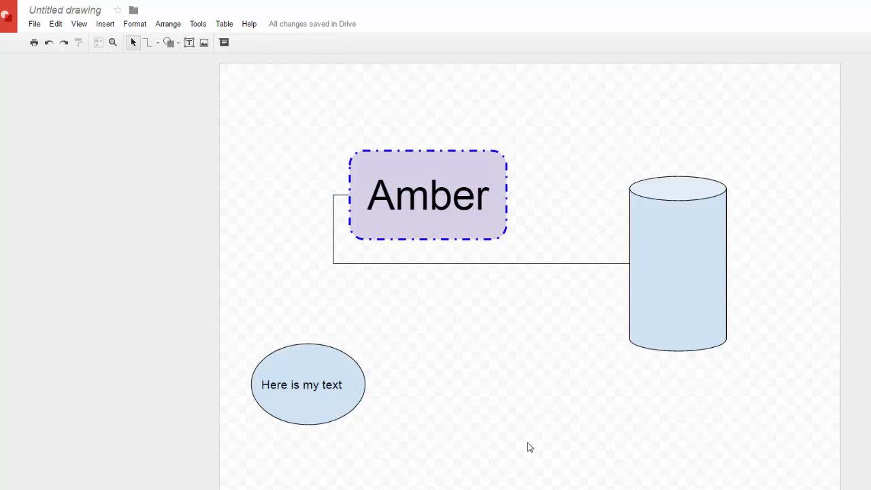
Step: Resize the cylinder to a shorter, narrower shape, adjusting its width and height separately and then together
click(651, 314)
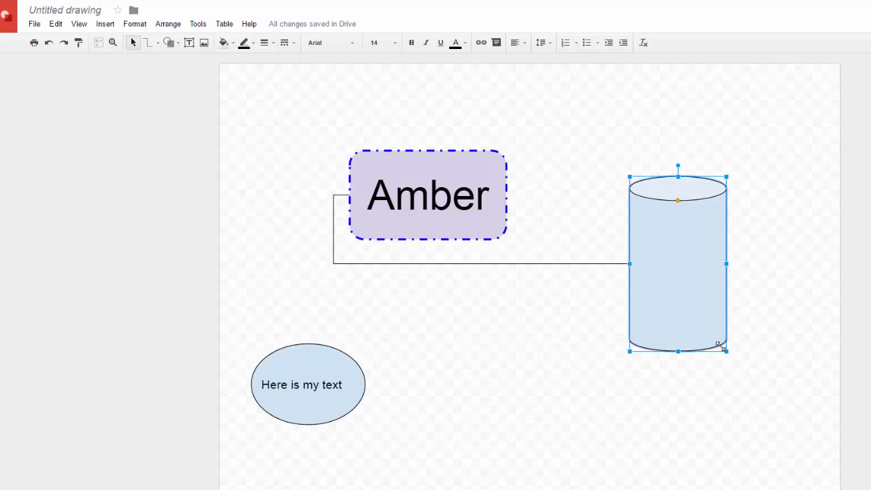
drag(724, 348, 659, 269)
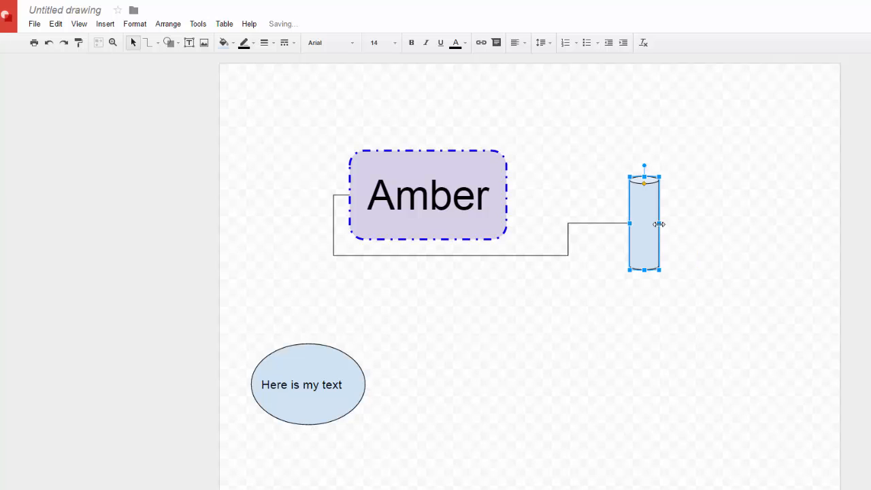
drag(659, 224, 794, 216)
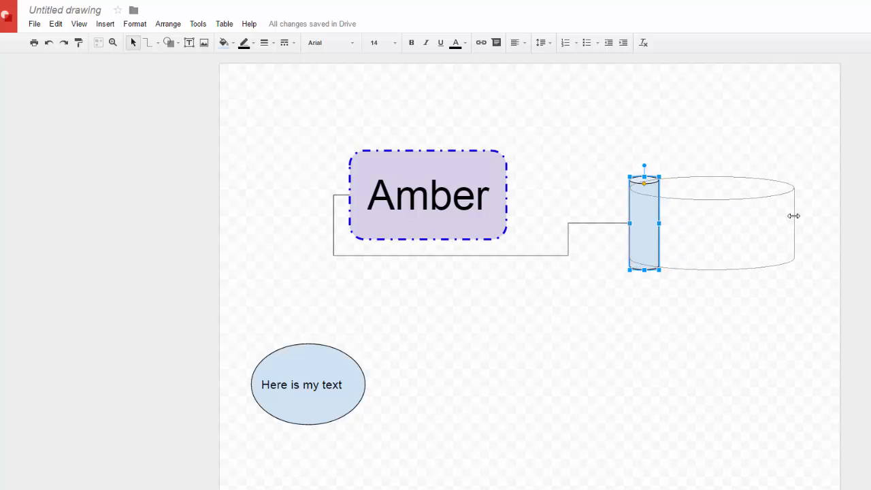
drag(793, 216, 684, 219)
drag(656, 189, 656, 158)
click(712, 227)
click(667, 252)
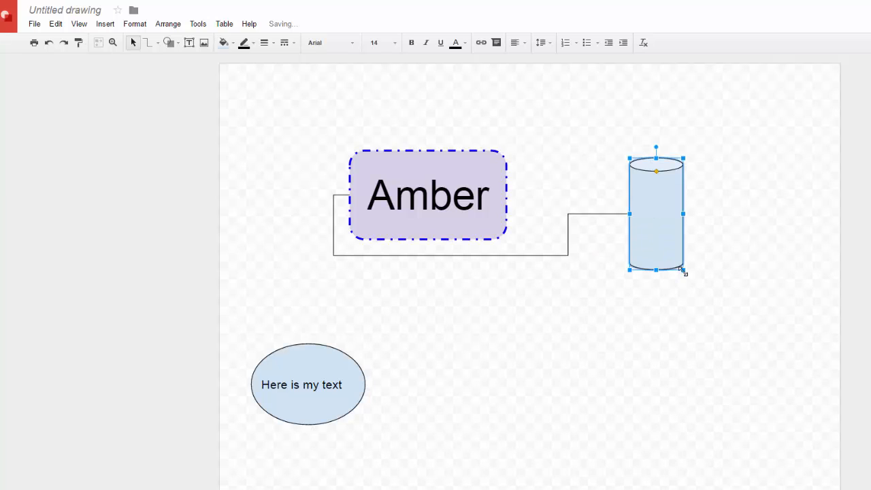
drag(684, 271, 691, 289)
click(732, 295)
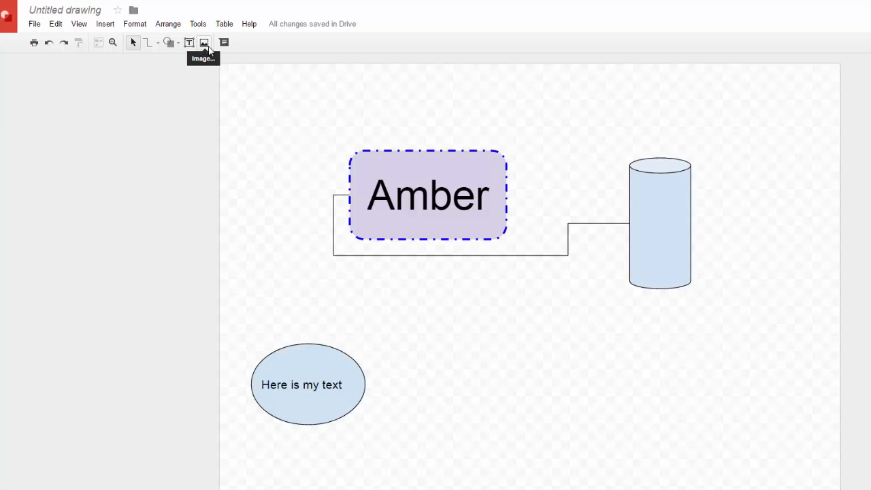
Step: Insert the image duck.jpg from the recent images in Google Drive
click(205, 43)
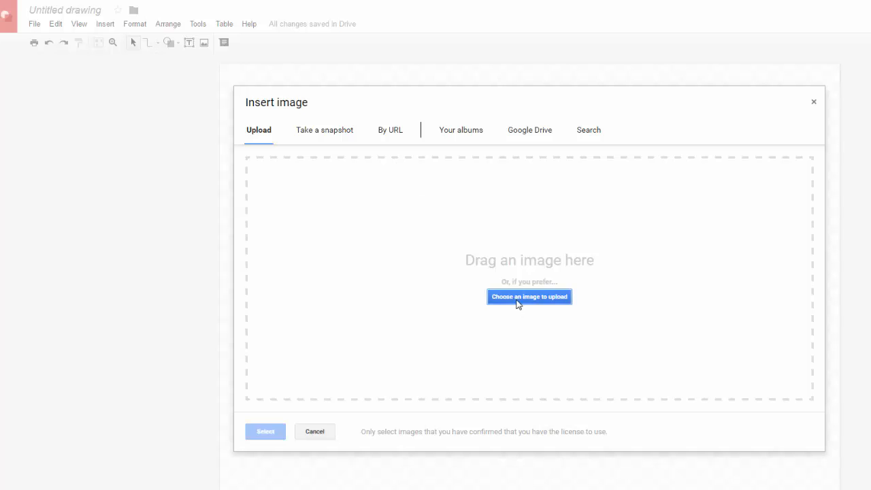
click(542, 136)
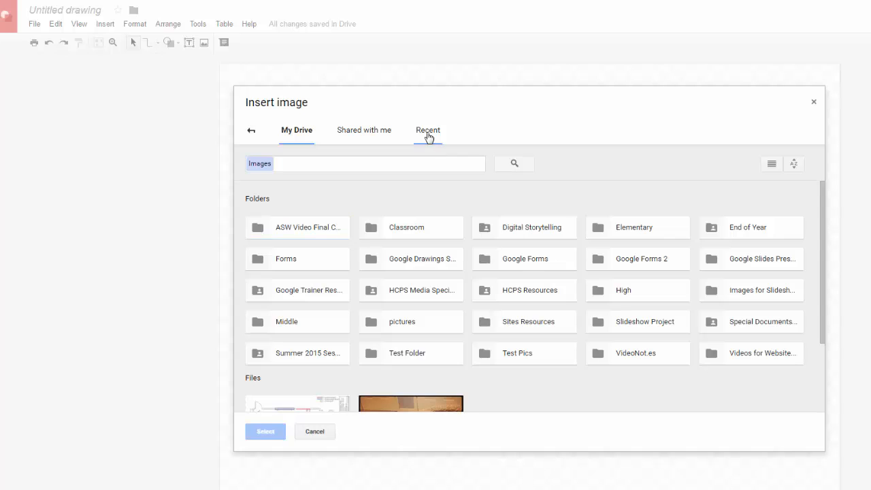
click(429, 137)
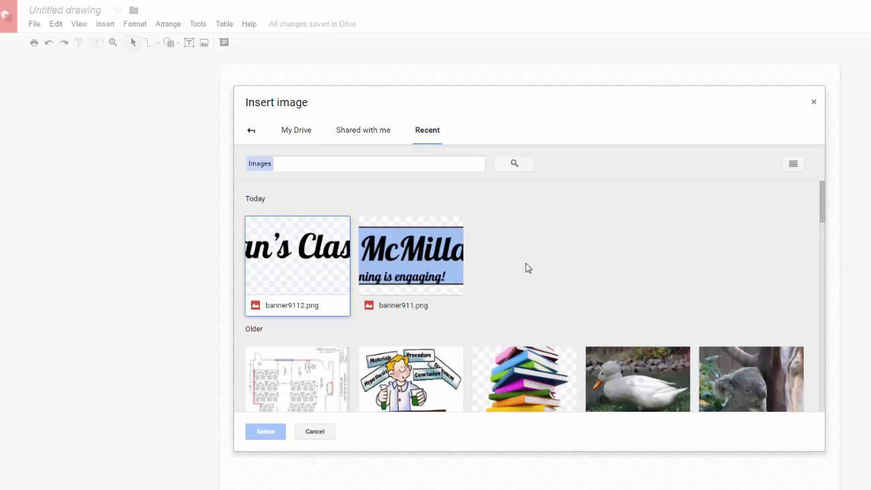
scroll(541, 256, down, 1)
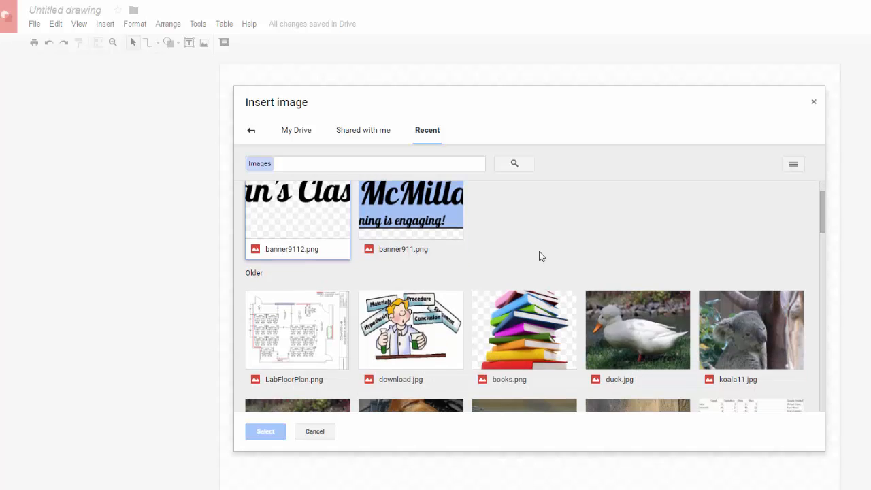
click(611, 329)
click(257, 436)
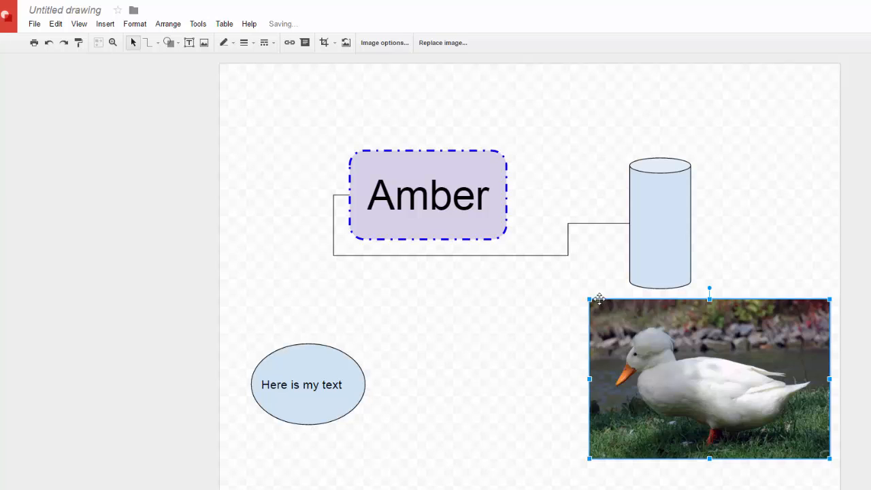
Step: Shrink the duck image and move it to the empty area beneath the connector, left of the cylinder
drag(589, 298, 685, 361)
drag(731, 400, 529, 343)
click(692, 369)
click(570, 363)
click(658, 397)
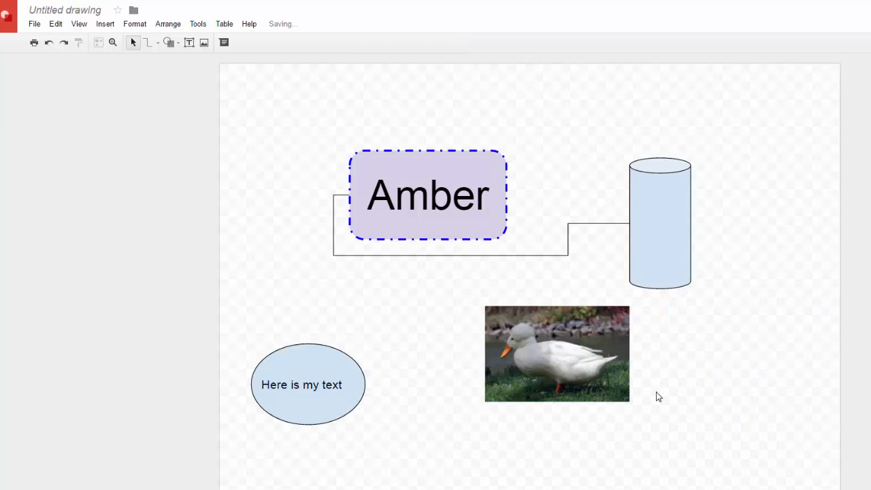
Step: Search Google for "dog" images to insert into the drawing
click(110, 27)
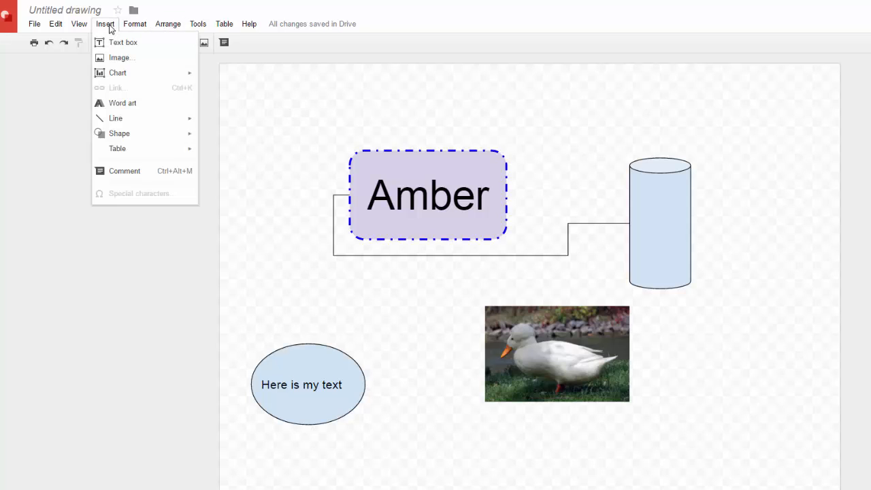
click(120, 58)
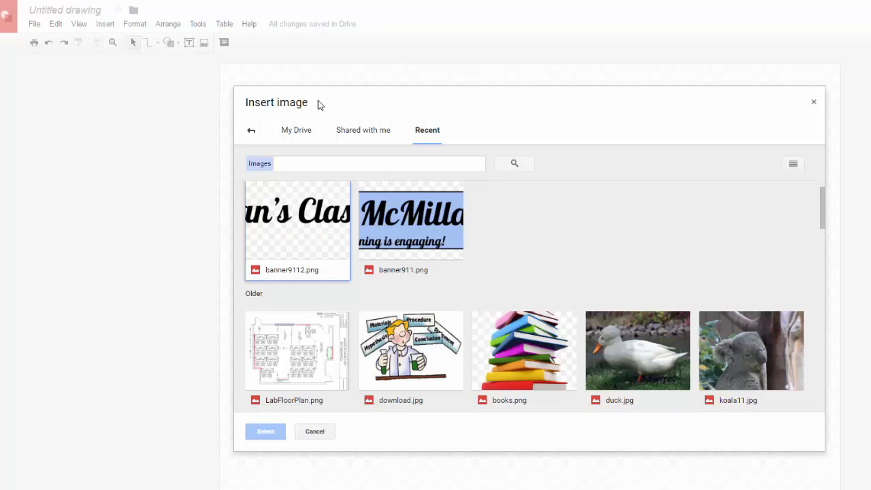
click(252, 131)
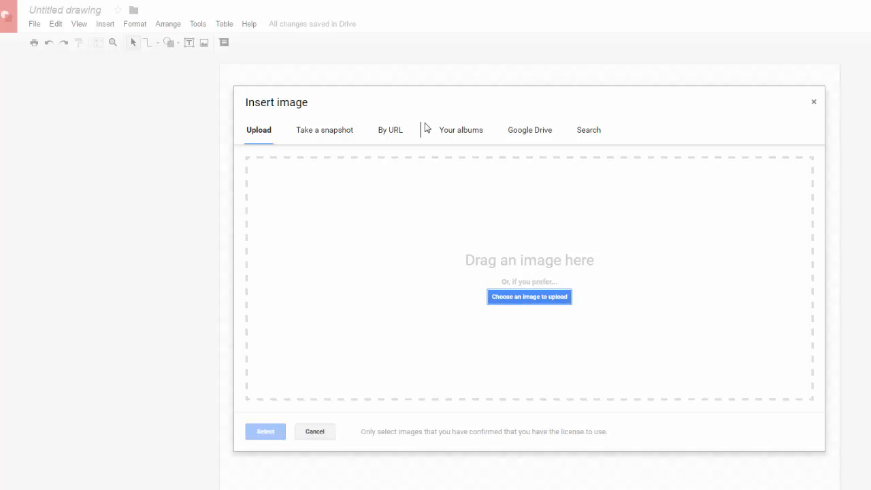
click(585, 134)
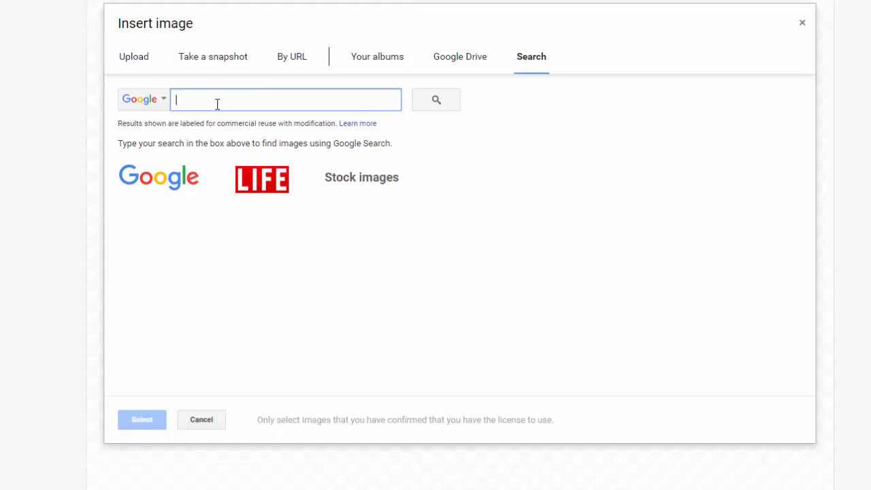
text(dog)
key(Return)
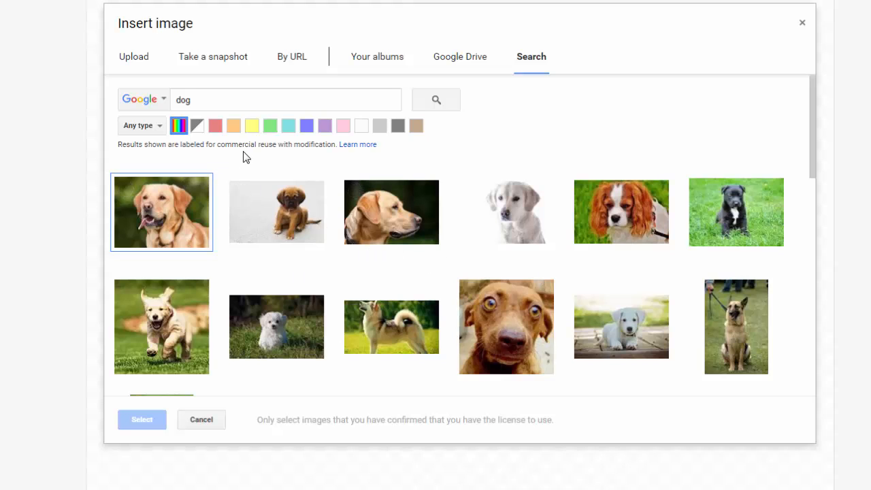
Step: Insert the search-result photo of the black puppy lying in green grass and move it down below the cylinder
click(160, 126)
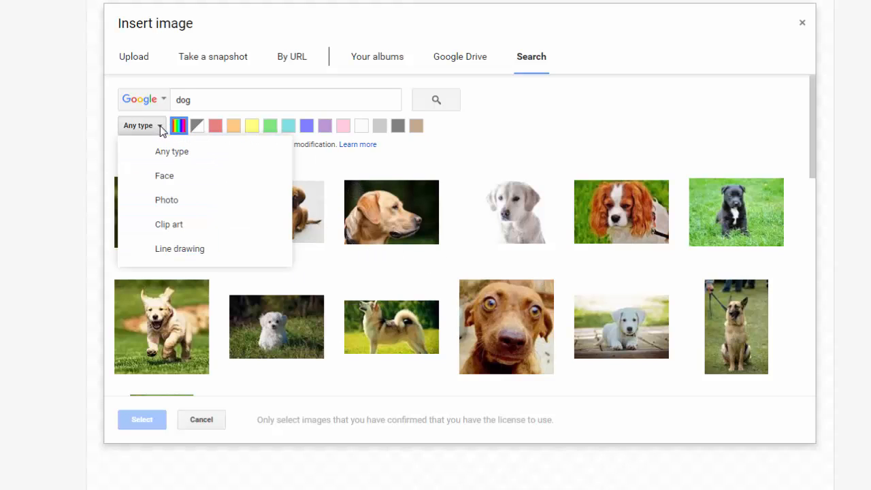
click(500, 131)
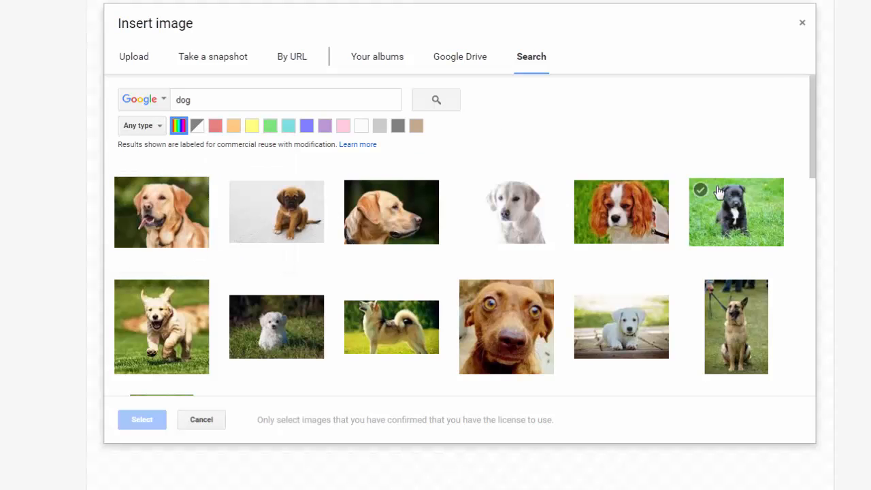
scroll(720, 192, down, 10)
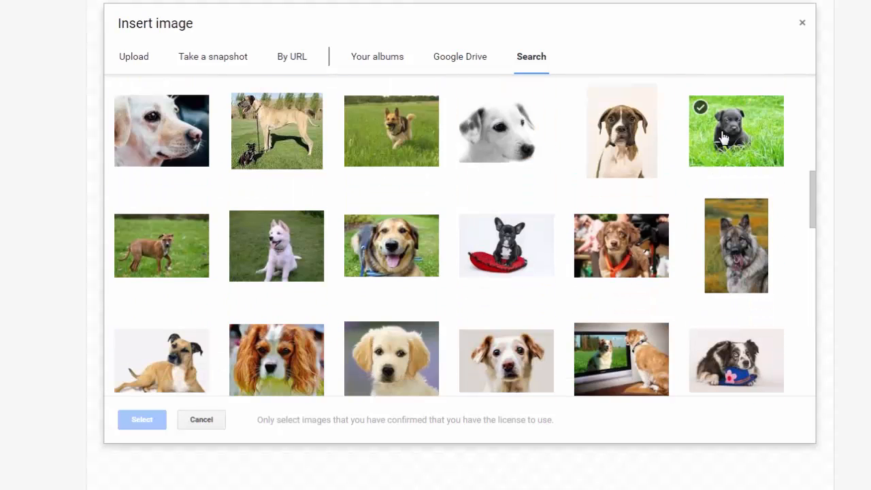
click(723, 138)
click(158, 419)
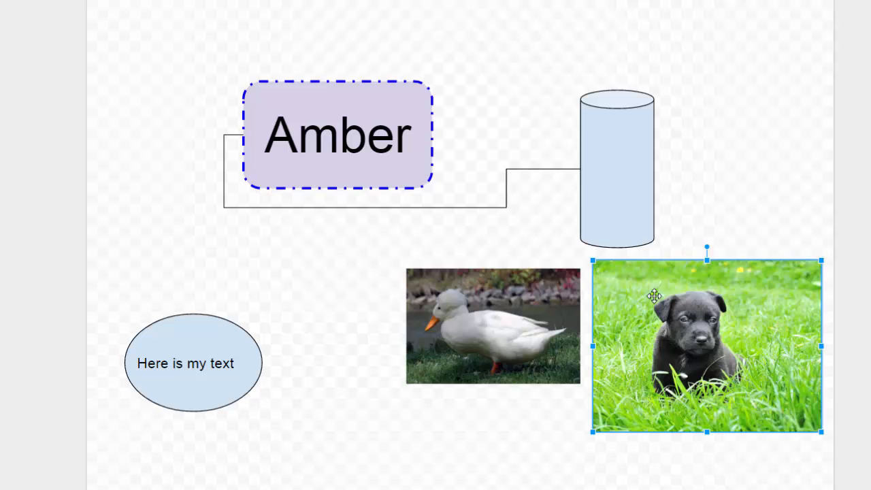
drag(655, 296, 657, 381)
click(559, 436)
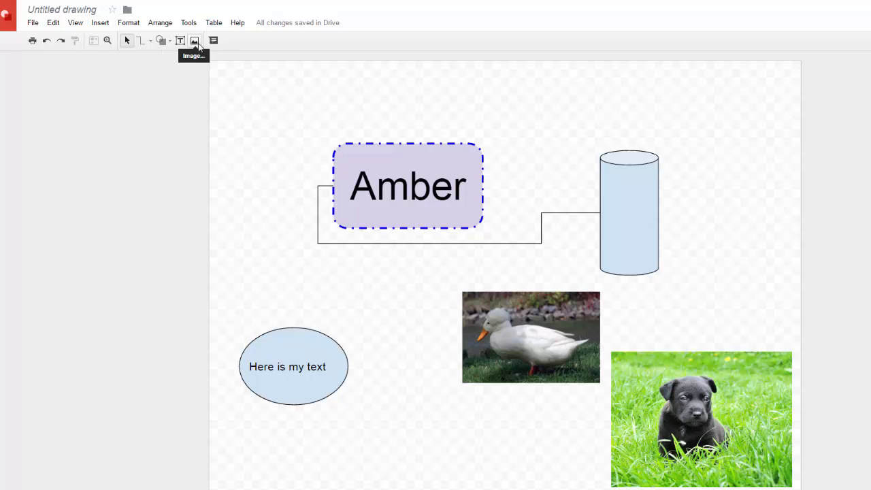
Step: Insert a column chart and move it up between the Amber shape and the cylinder
click(100, 22)
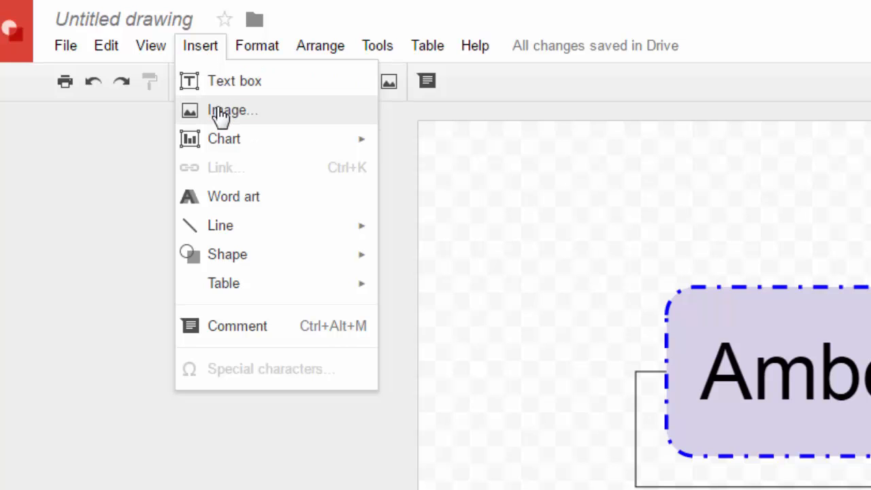
mouse_move(238, 139)
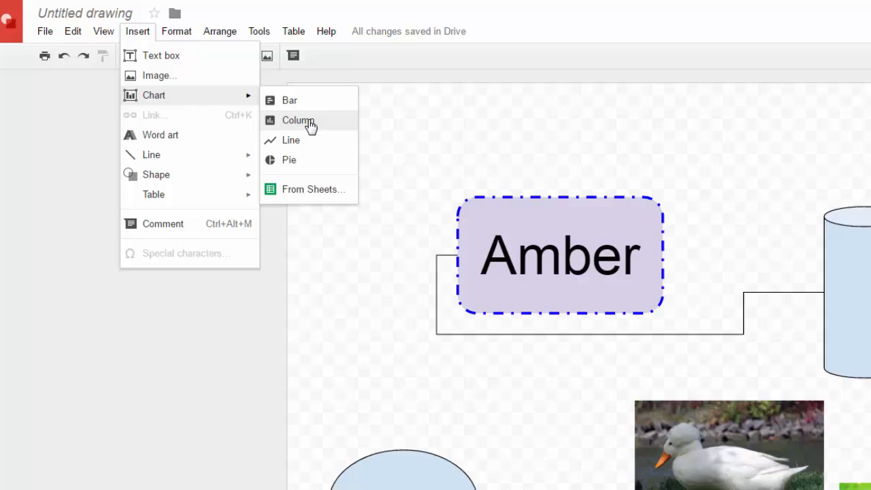
click(427, 176)
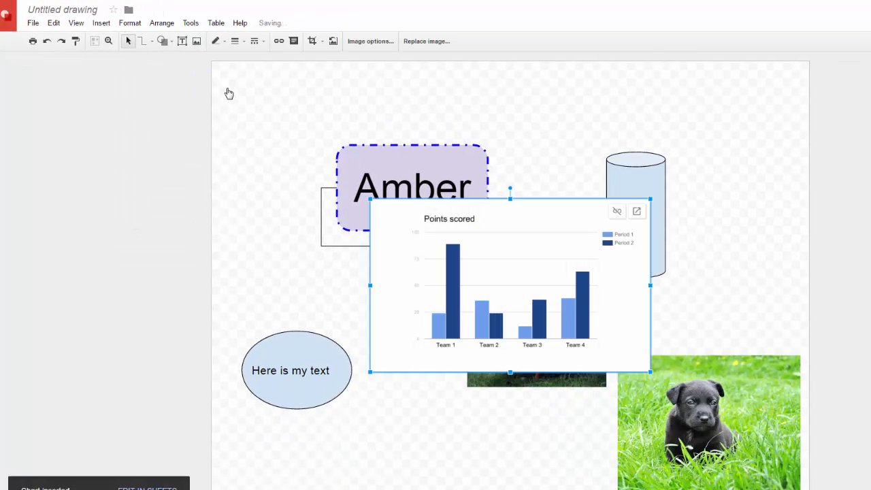
drag(522, 234, 570, 140)
double_click(537, 174)
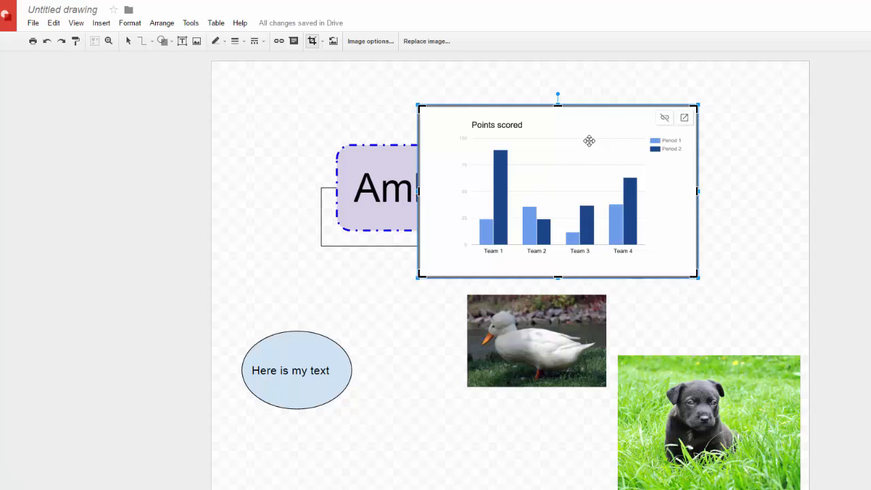
key(Escape)
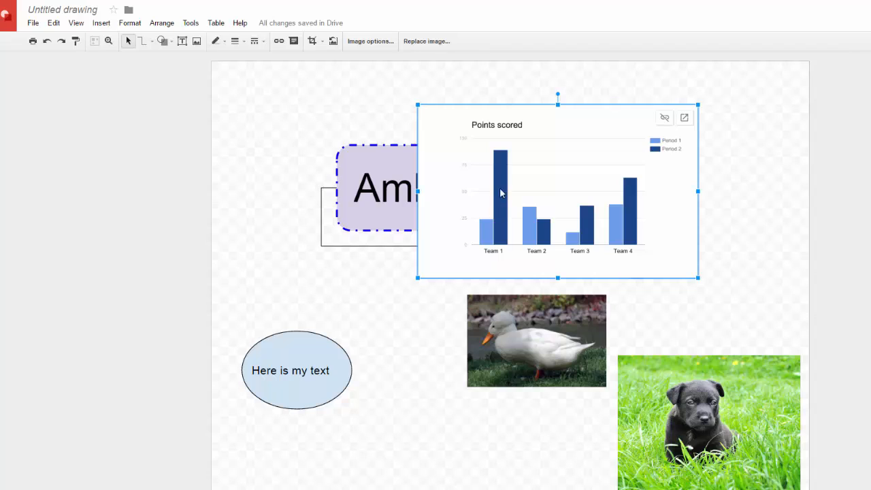
Step: Open the column chart's source data and delete the chart from the drawing
click(685, 119)
key(Delete)
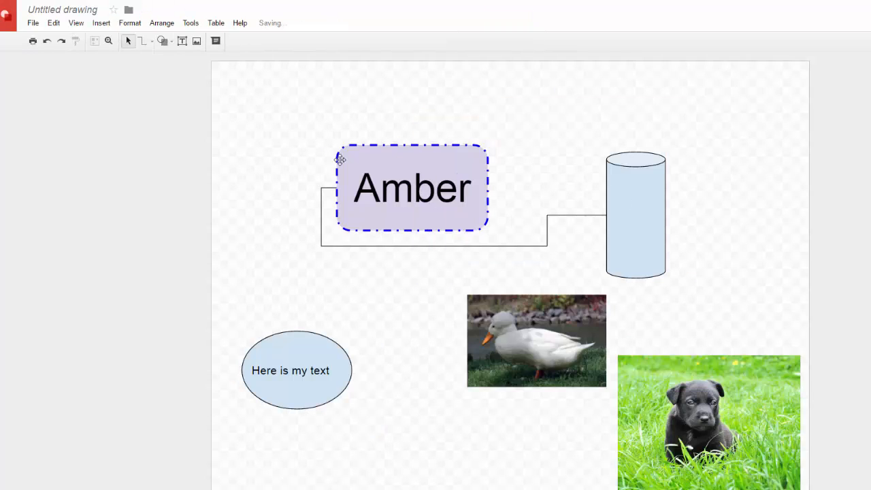
Step: Insert word art reading "Sample Word Art" and move it to the top of the canvas, above the Amber shape
click(99, 23)
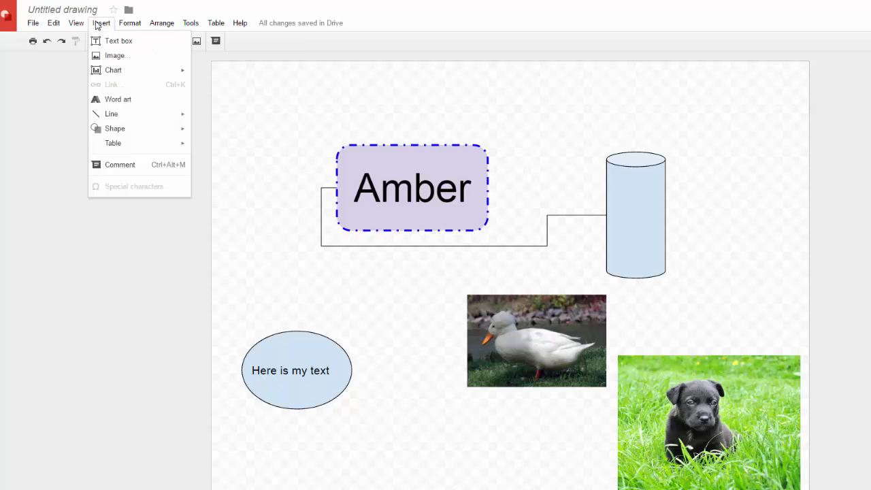
click(127, 106)
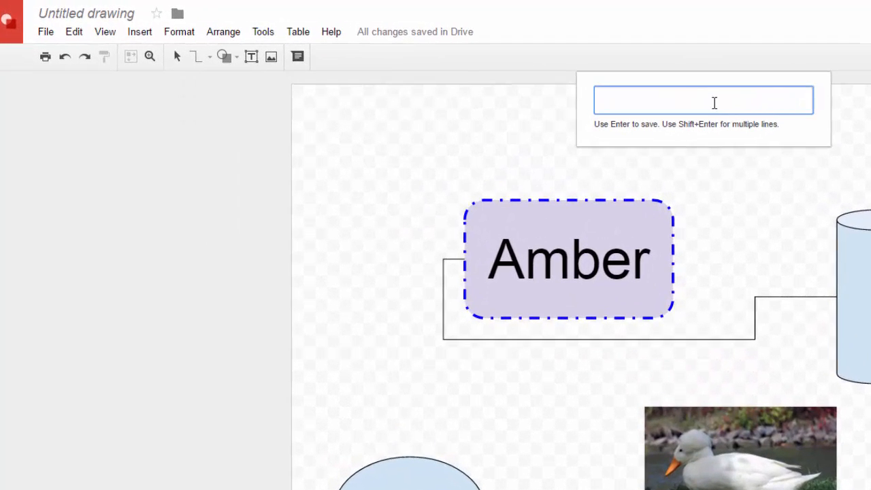
text(Sample Word Art)
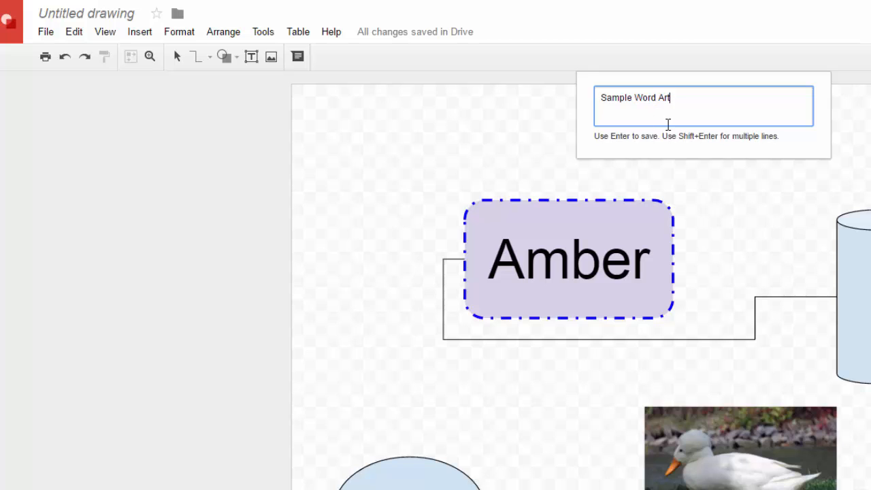
key(Return)
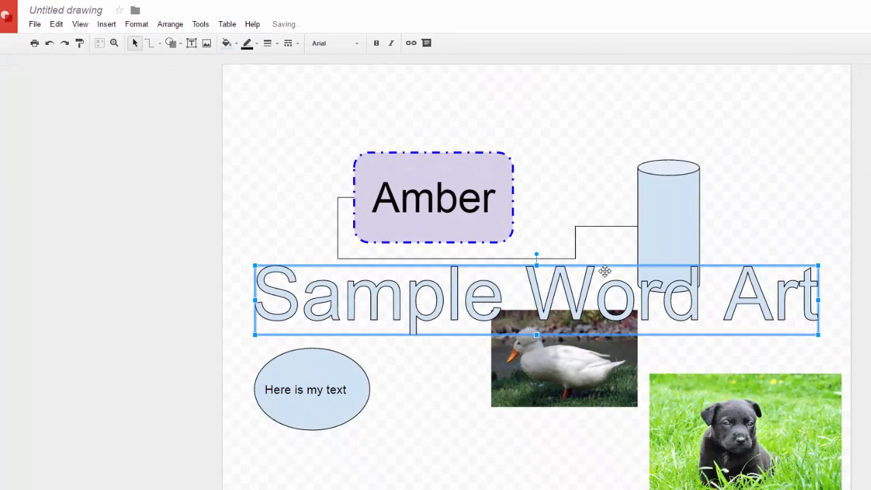
drag(605, 271, 605, 84)
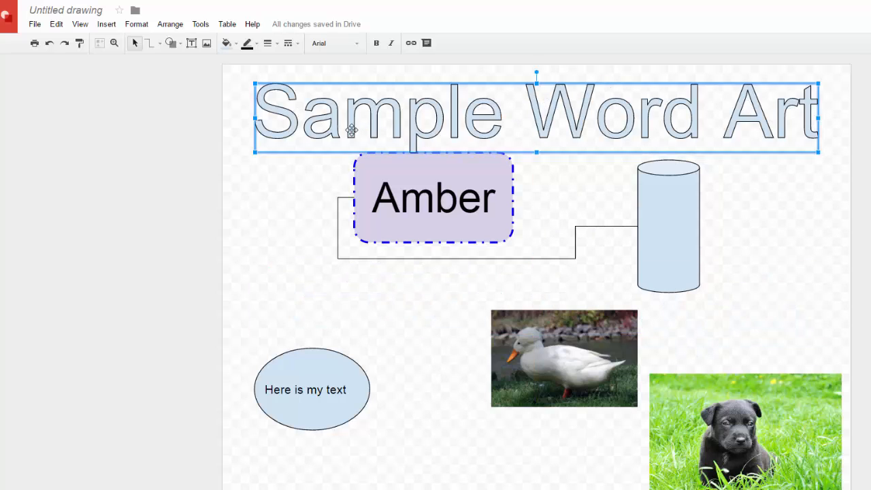
Step: Set the word art's font to Amatic SC and stretch it wider across the top of the canvas
click(358, 44)
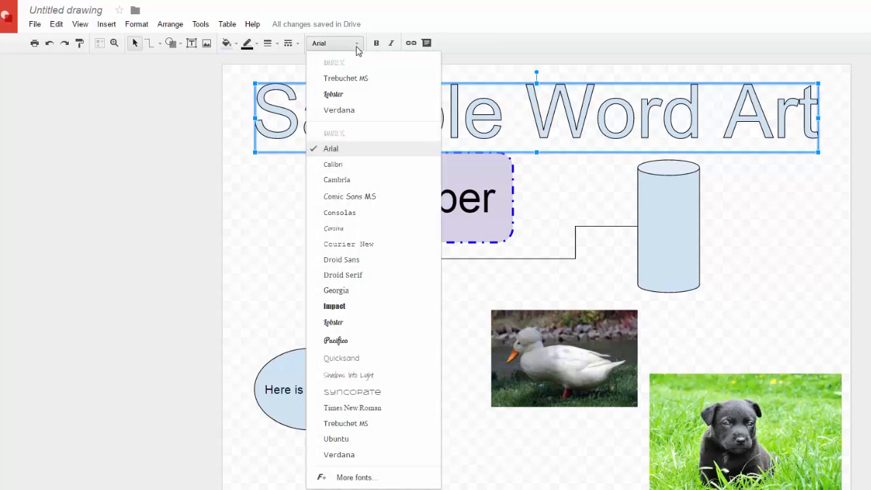
click(358, 135)
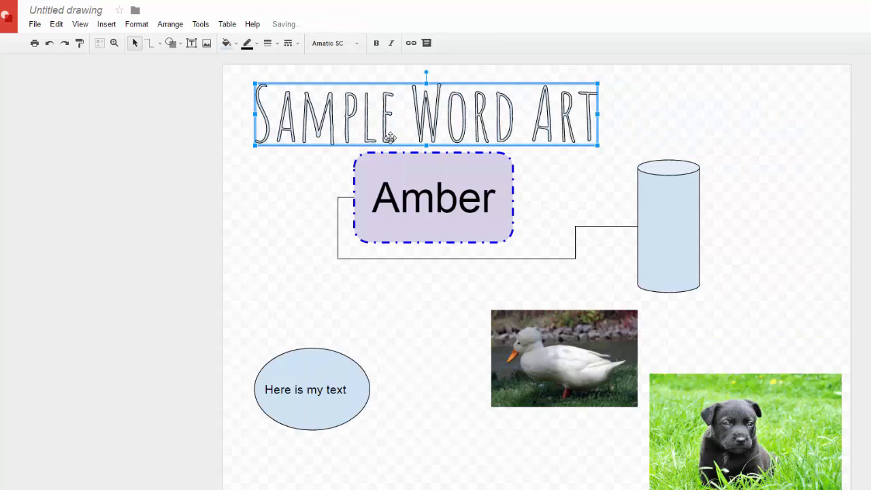
drag(599, 116, 783, 113)
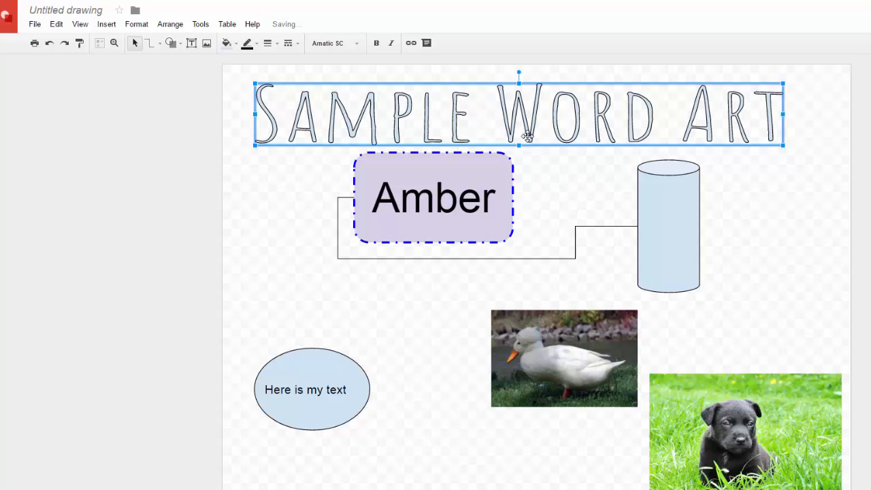
Step: Fill the word art with red and set its outline thickness to 2px
click(232, 44)
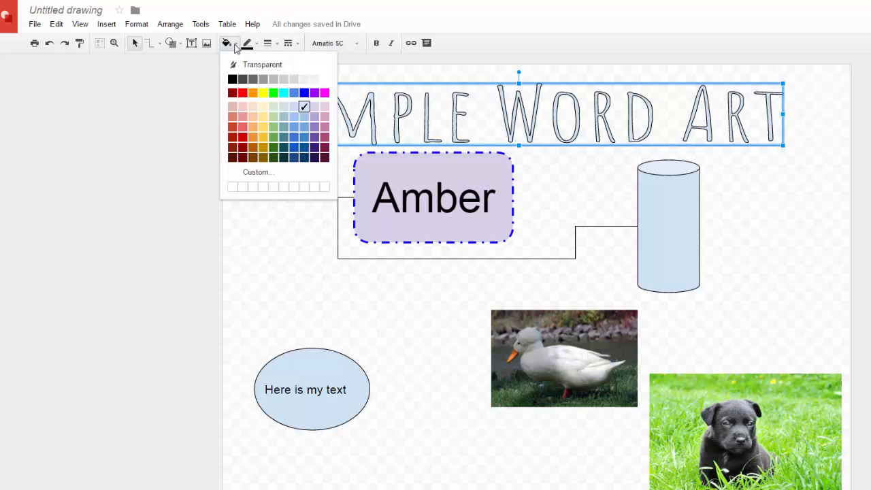
click(243, 94)
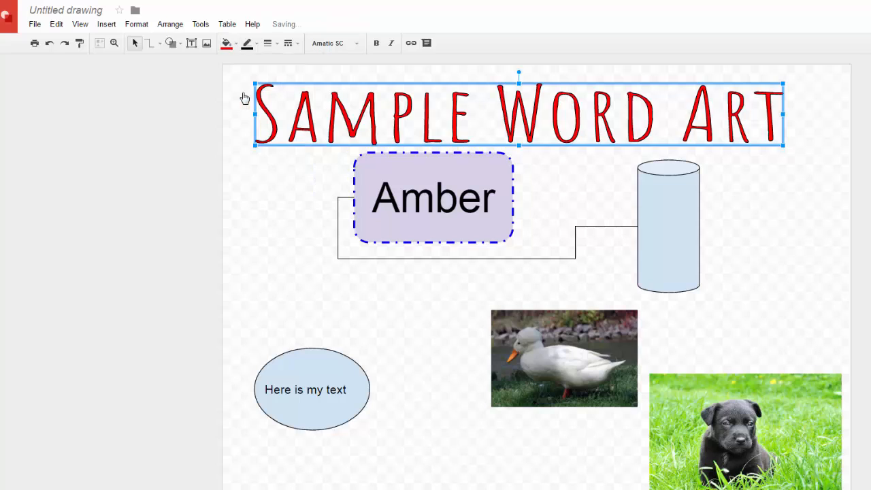
click(258, 43)
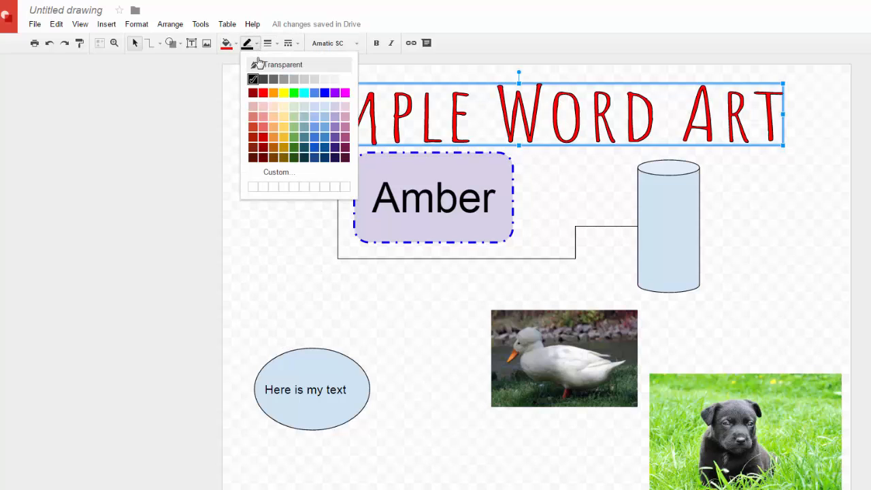
click(262, 64)
click(269, 43)
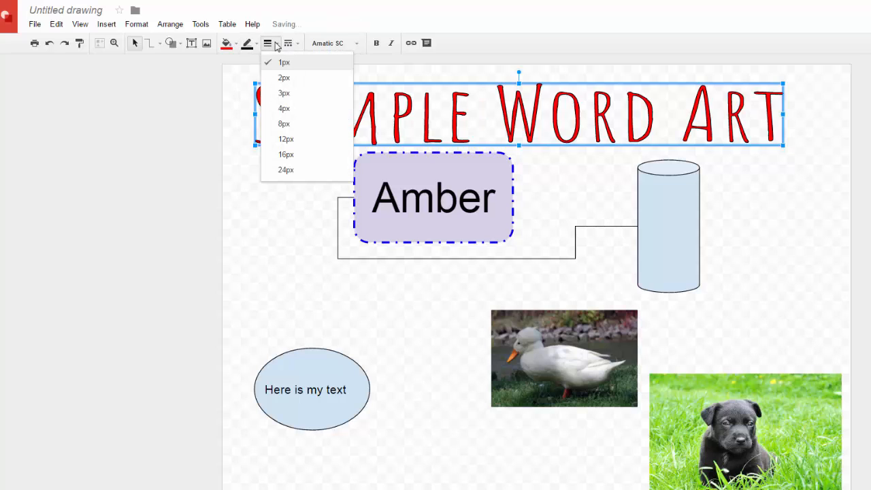
click(292, 114)
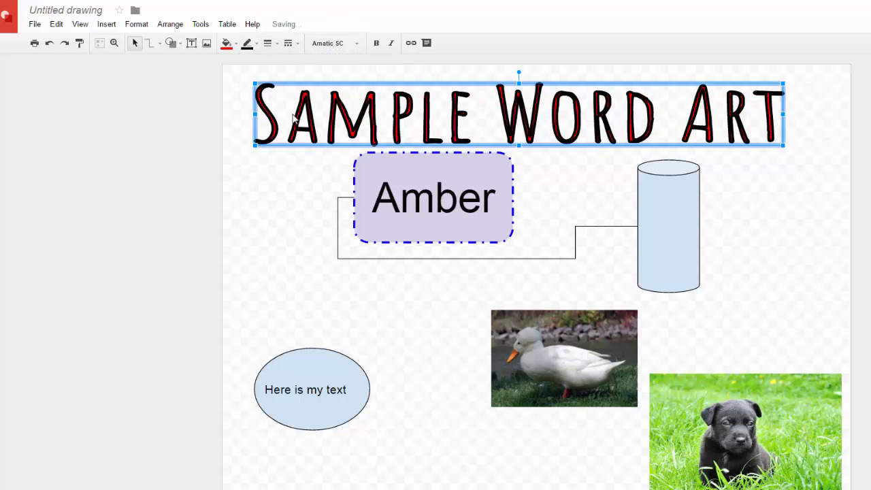
click(257, 43)
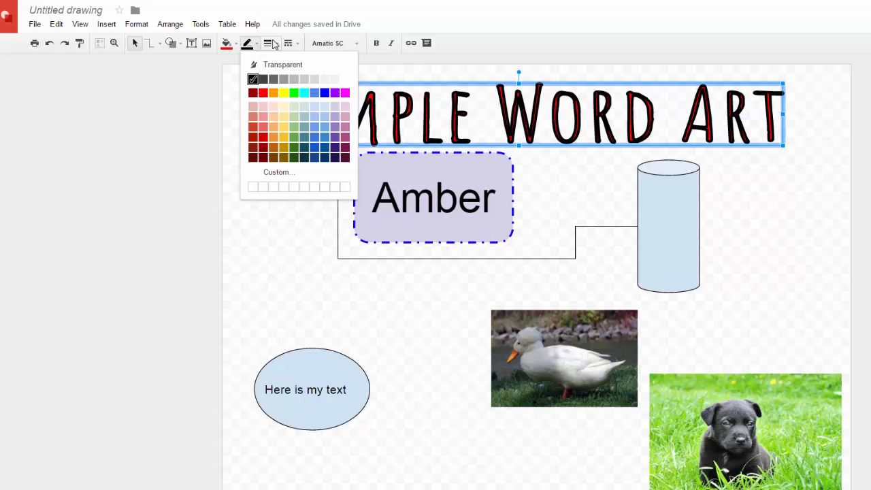
click(268, 43)
click(279, 77)
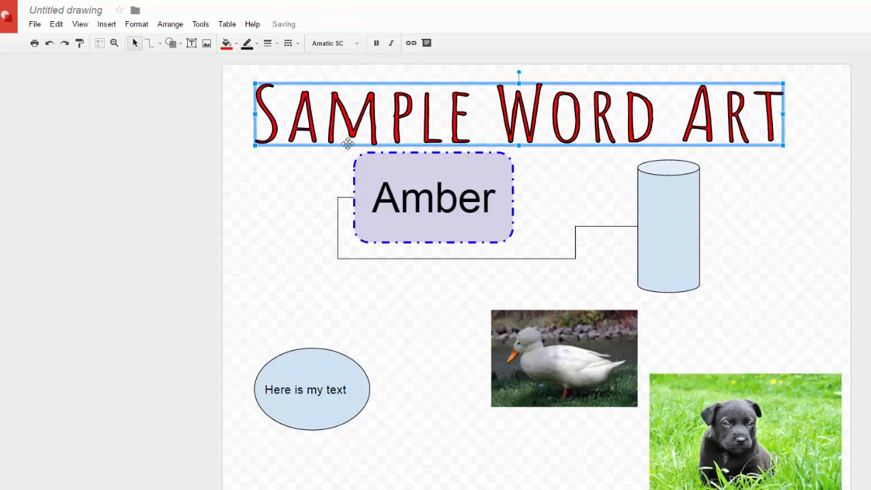
Step: Shift the word art slightly to the right so it sits centered across the top of the canvas
click(836, 314)
click(614, 121)
drag(641, 121, 663, 121)
click(797, 214)
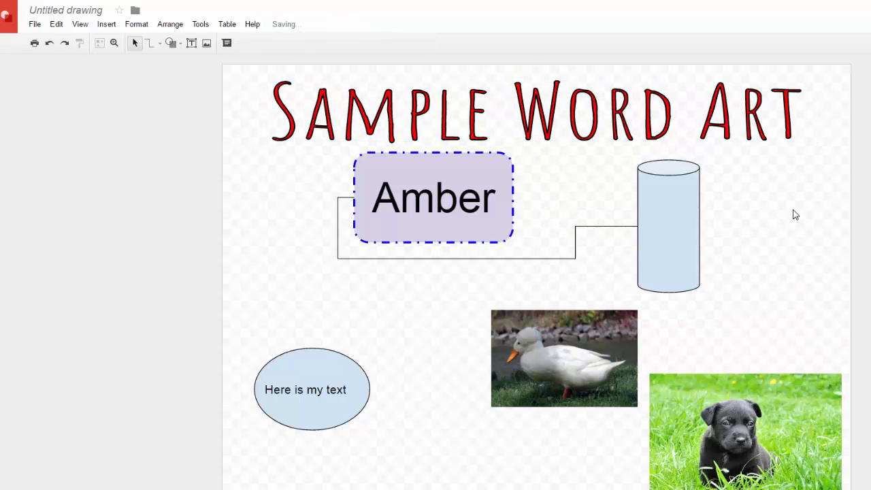
Step: Insert a table with two columns and three rows, and narrow it to about a third of its width
click(107, 26)
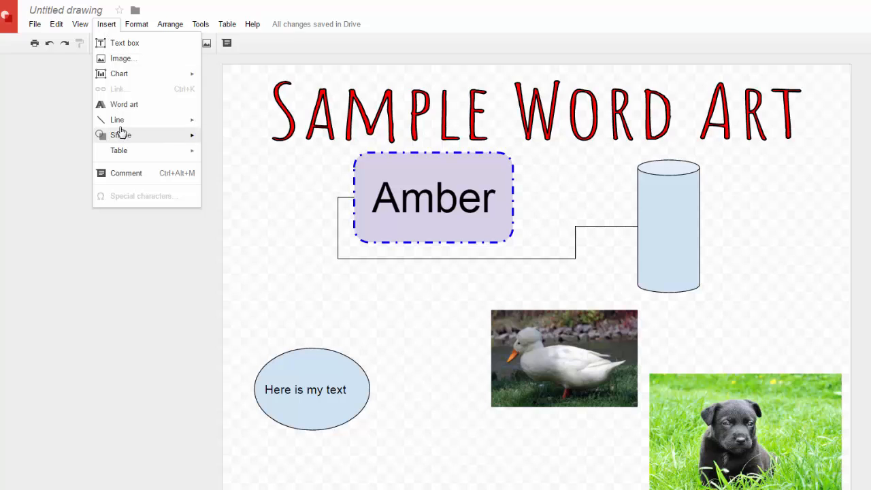
mouse_move(126, 136)
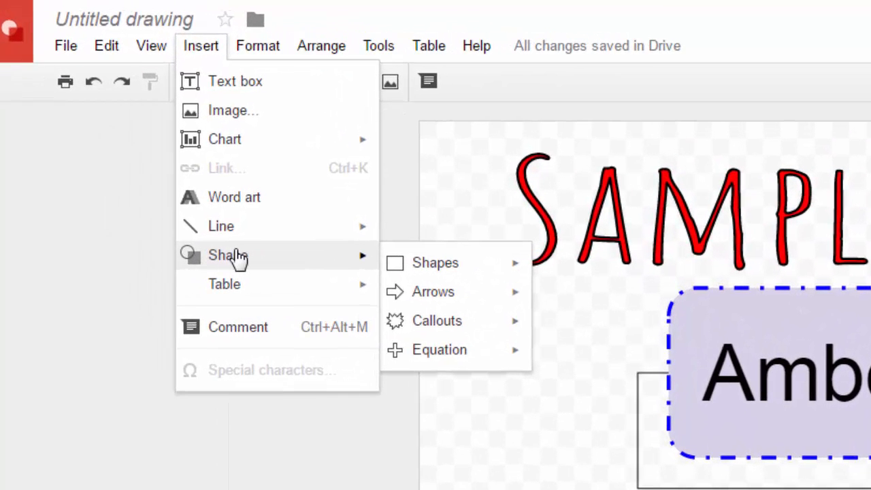
mouse_move(248, 288)
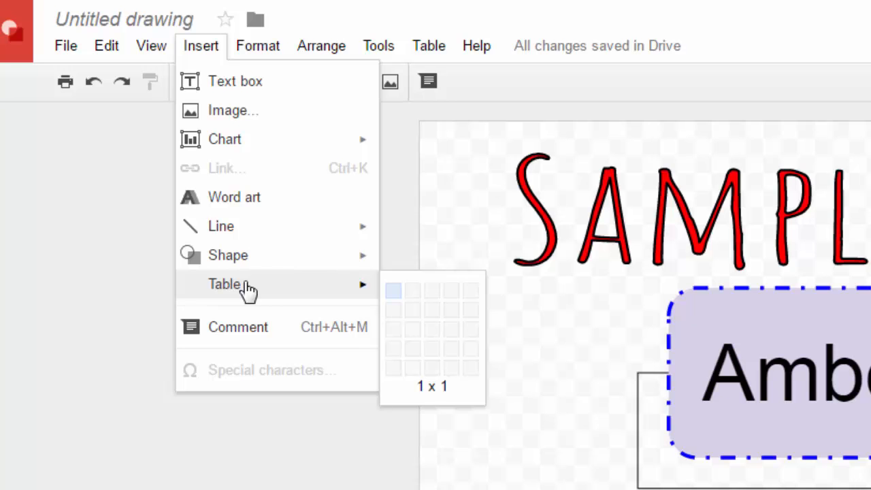
click(422, 344)
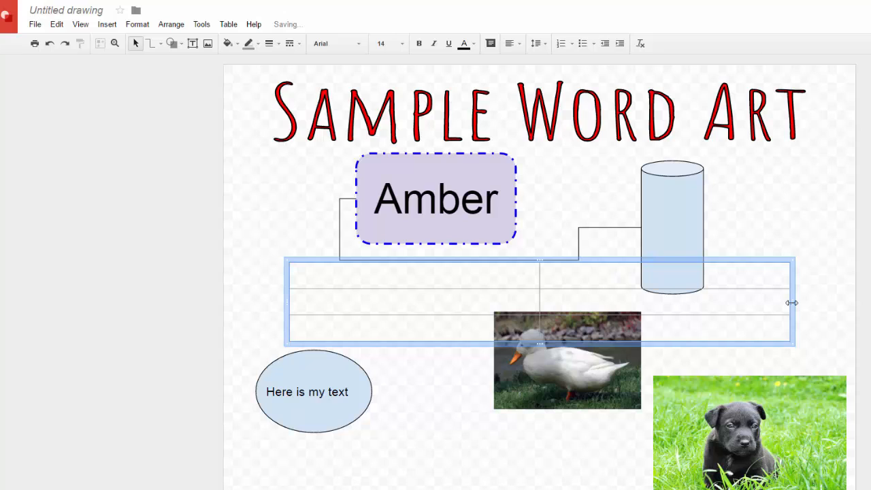
drag(792, 302, 453, 303)
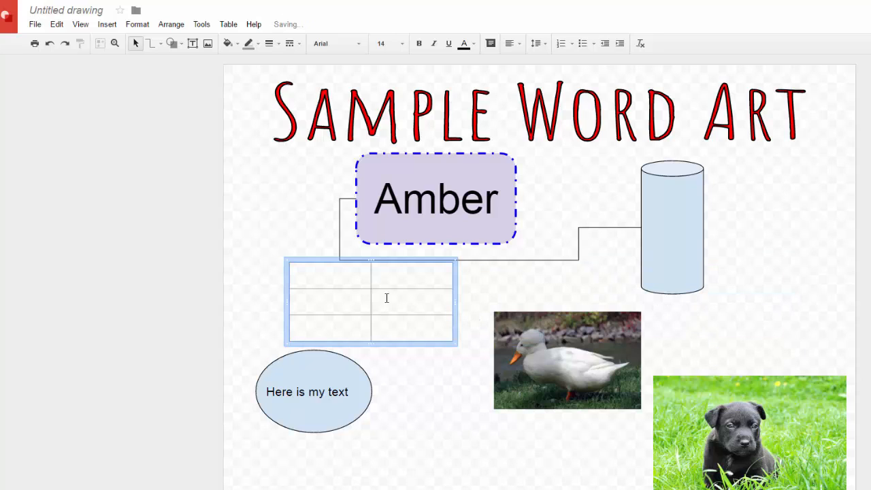
Step: Fill the first cell of the table's top row with red
click(340, 276)
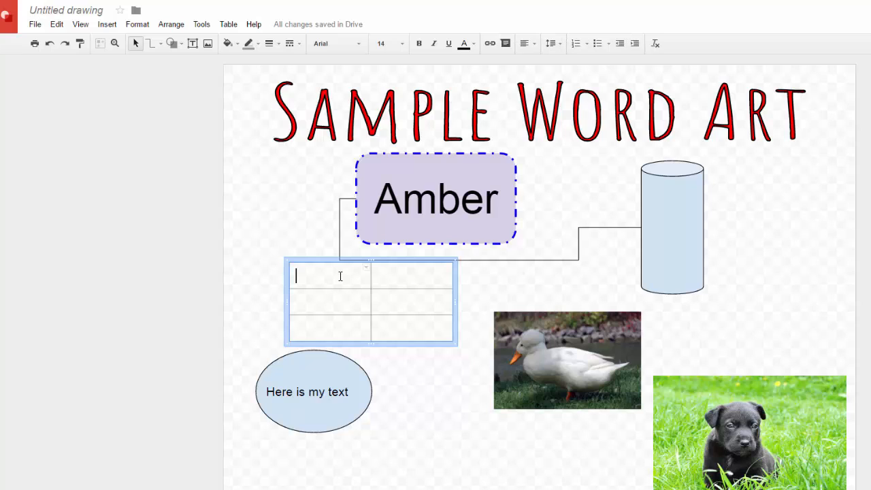
click(228, 43)
click(243, 94)
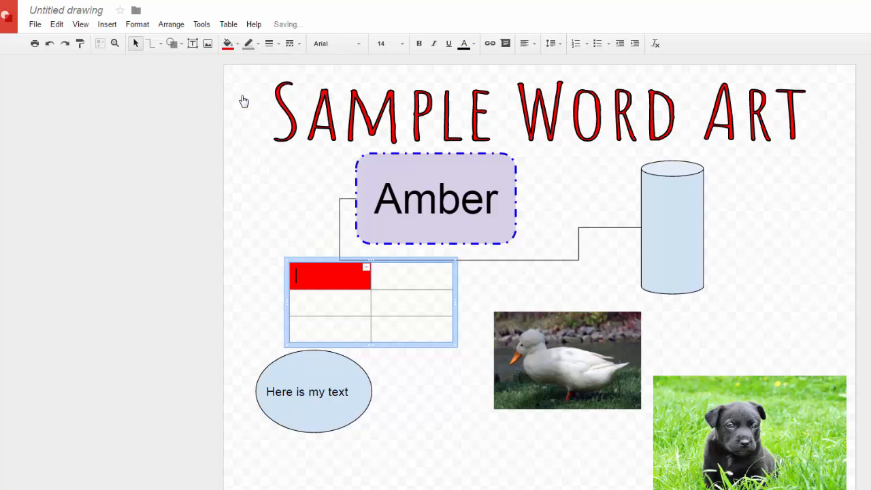
click(401, 300)
click(401, 279)
click(333, 306)
click(345, 324)
click(403, 331)
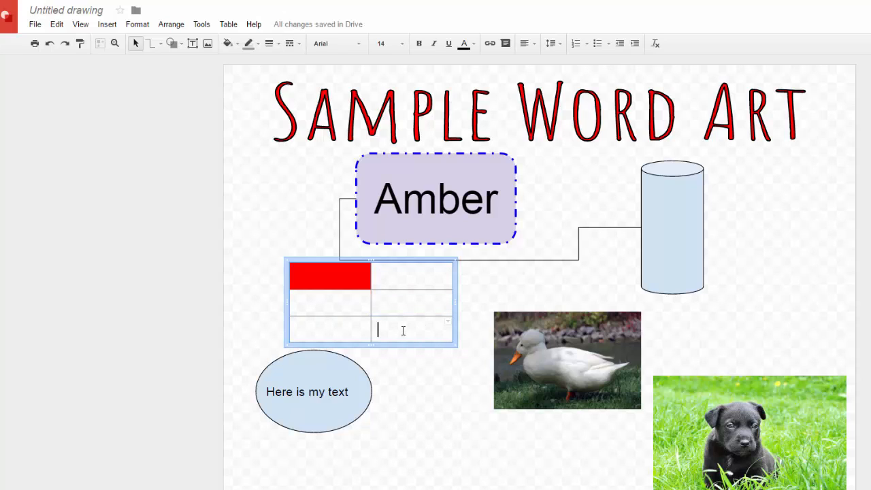
Step: Delete the whole two-column table from the drawing
click(456, 285)
key(Delete)
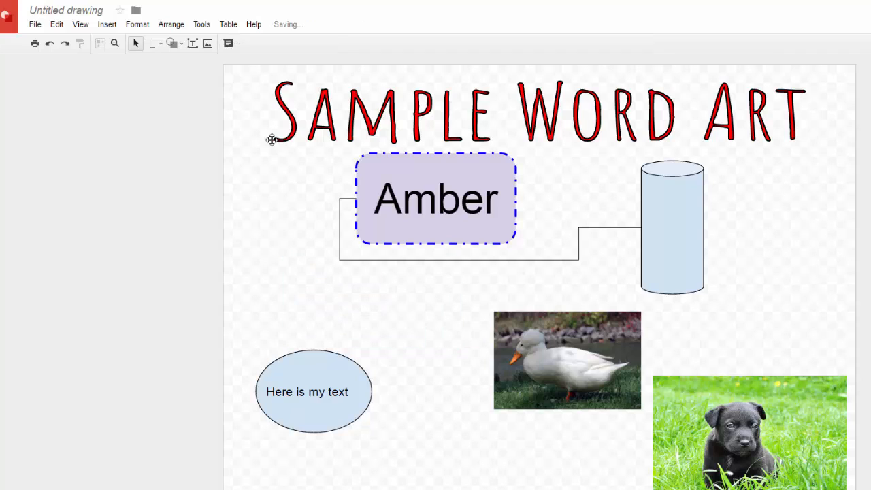
click(111, 26)
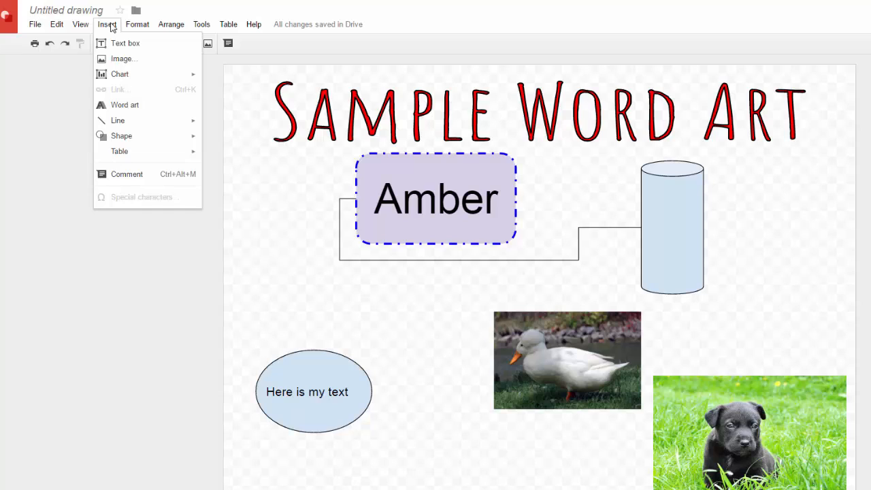
Step: View the drawing's document details, including location, owner and modification time, and close them
click(34, 25)
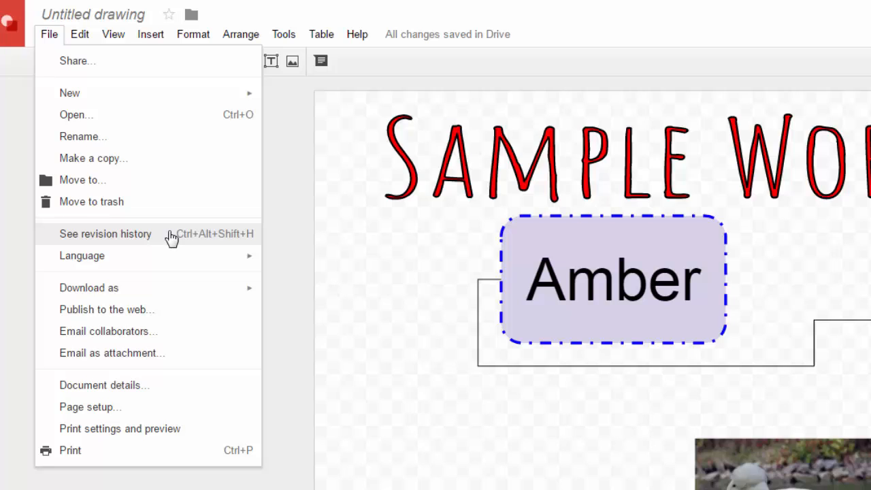
mouse_move(164, 298)
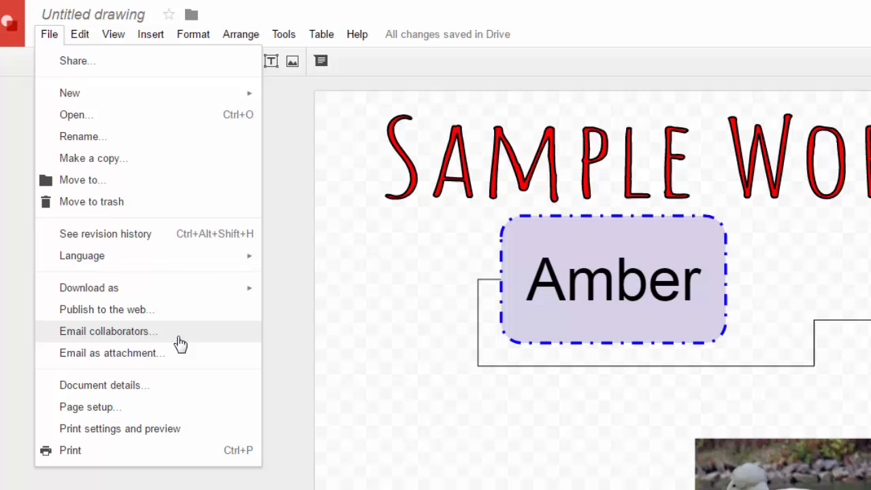
click(168, 389)
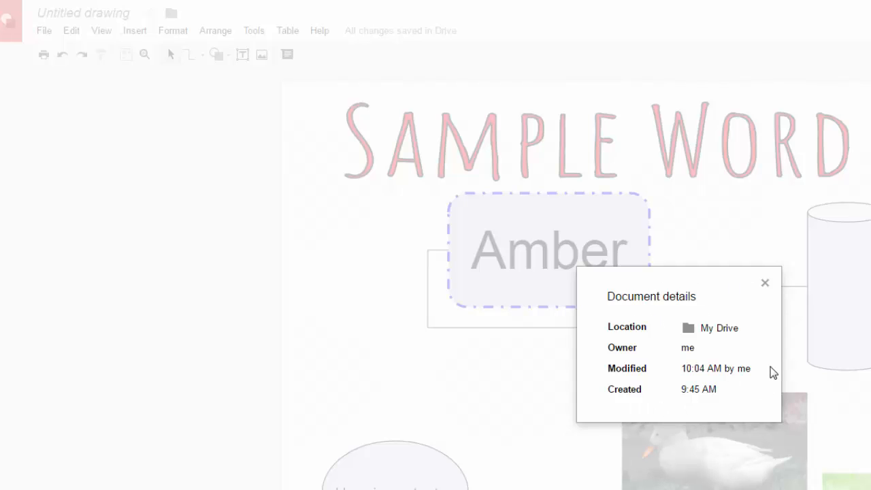
click(765, 284)
Step: Review the preset page sizes in the page setup and close it without changing the size
click(44, 32)
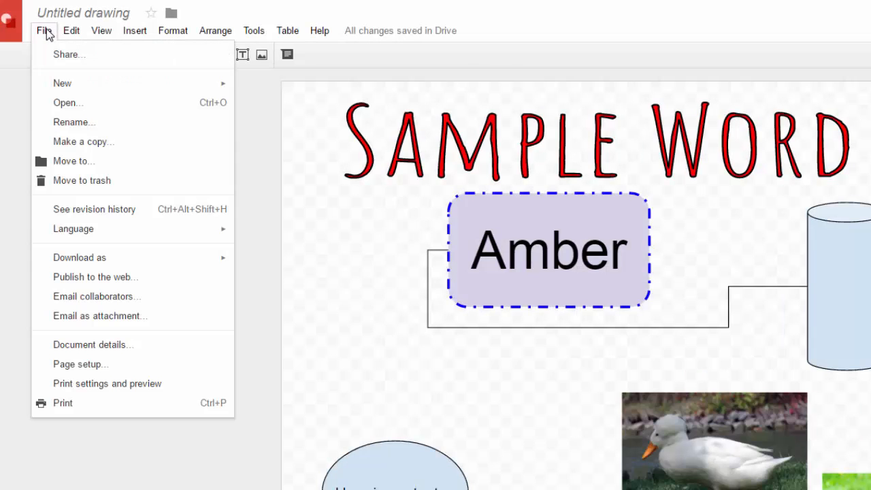
click(119, 366)
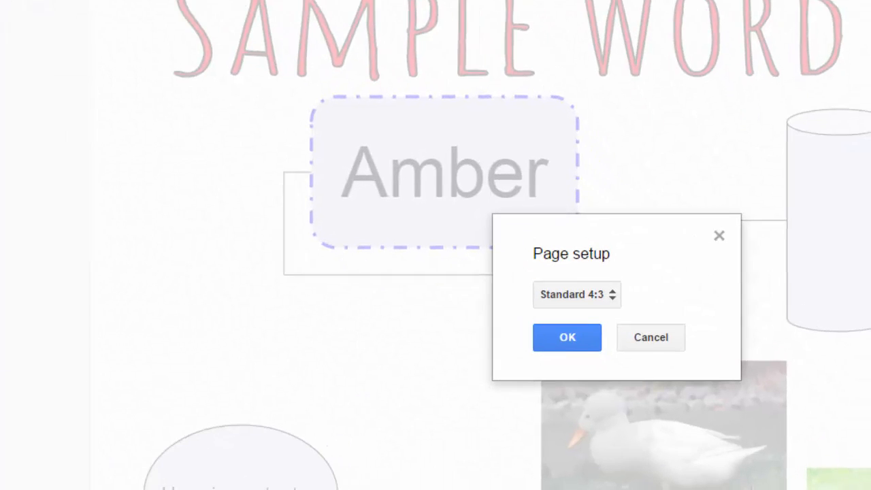
click(617, 298)
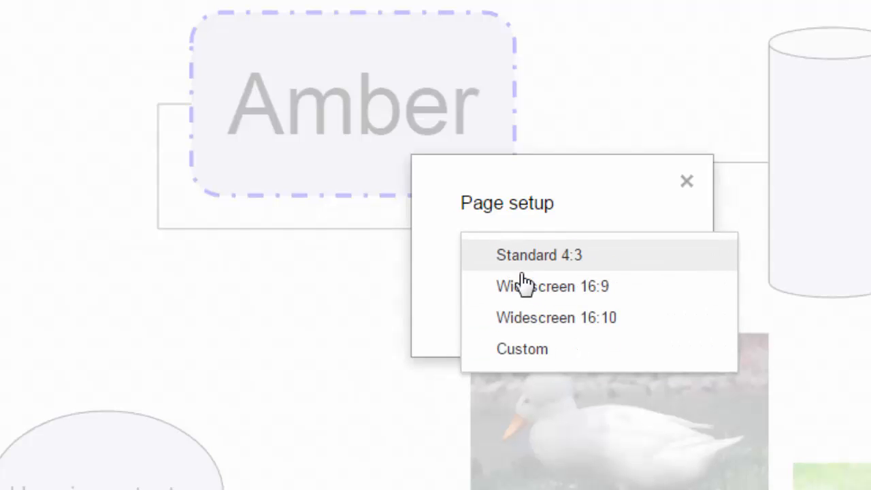
click(687, 181)
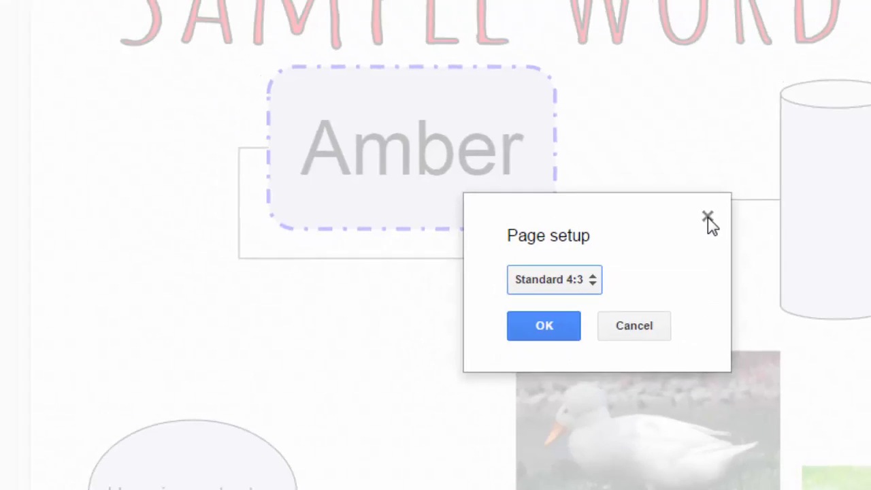
click(687, 181)
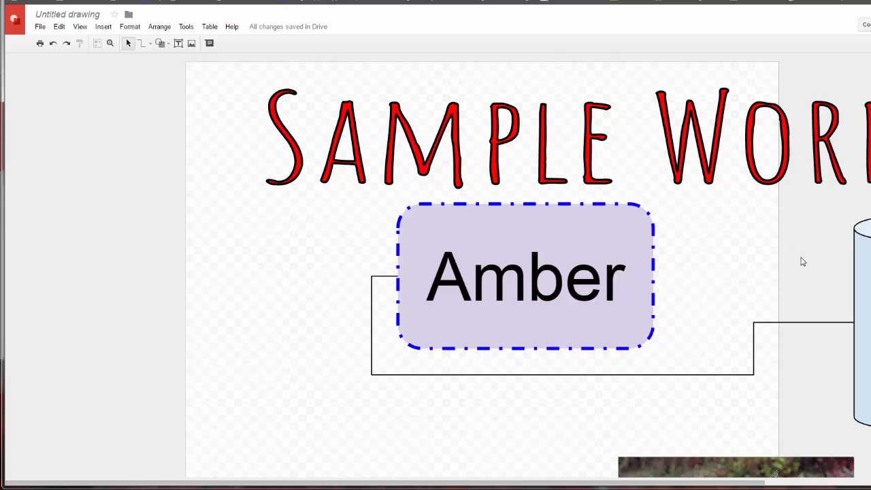
Step: Undo the last canvas resize and widen the canvas by its corner to about 13.3 by 7.5 inches
click(52, 43)
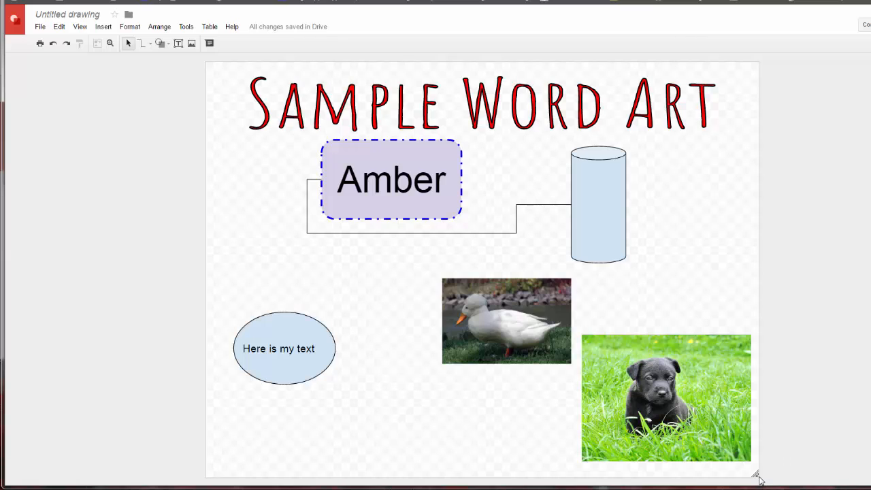
drag(757, 475, 870, 474)
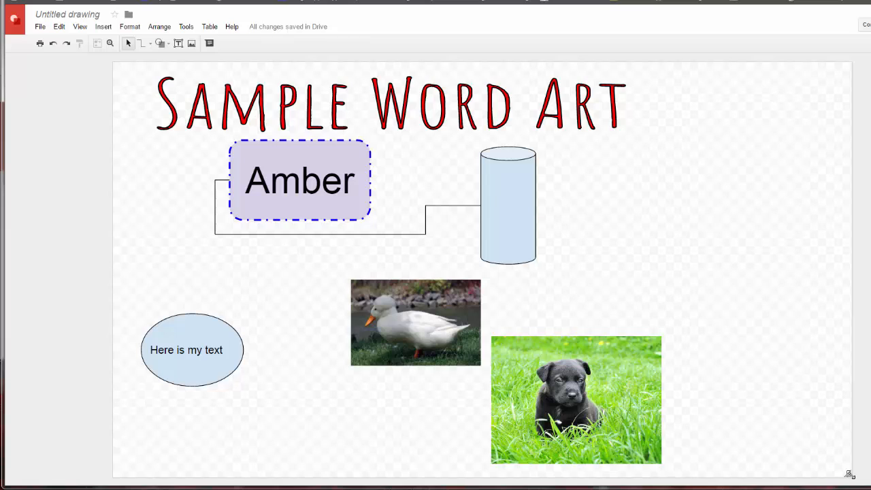
Step: Examine the custom page size and its available measurement units in the page setup, and cancel the dialog
click(39, 27)
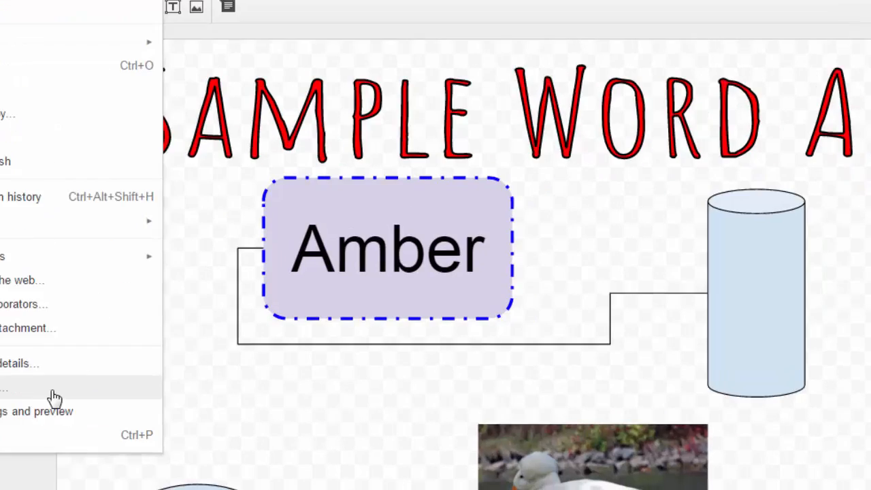
click(172, 412)
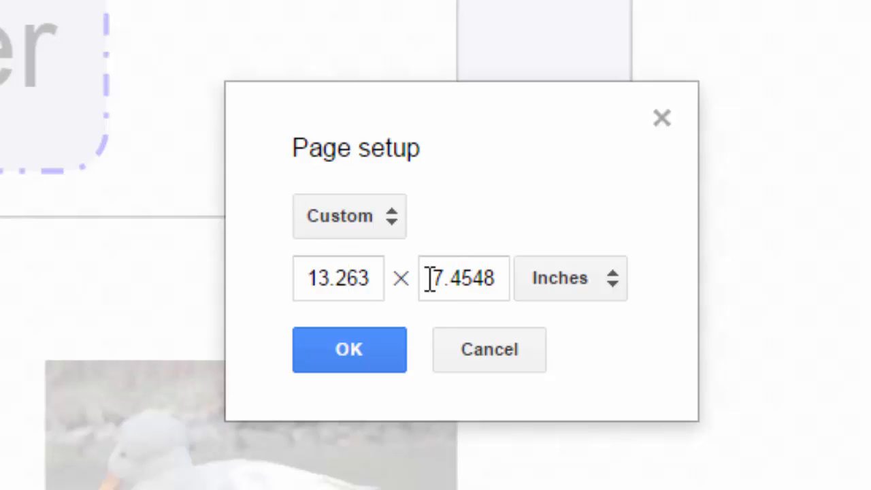
click(613, 293)
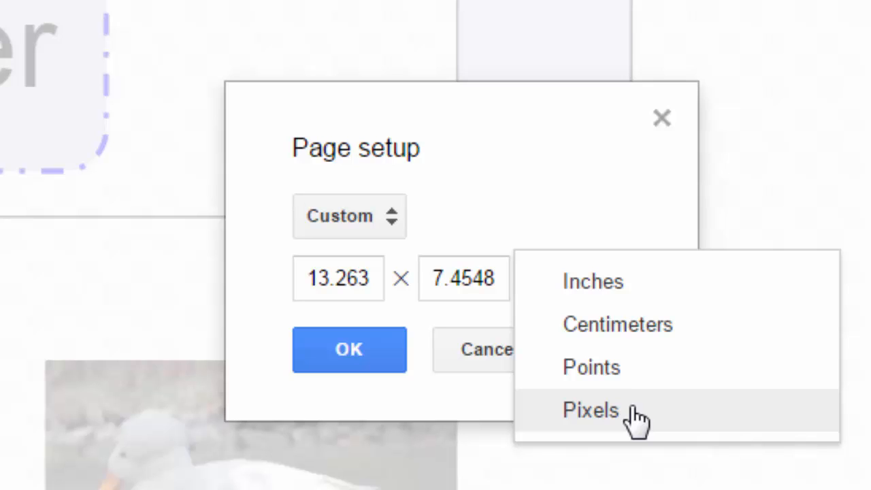
click(549, 208)
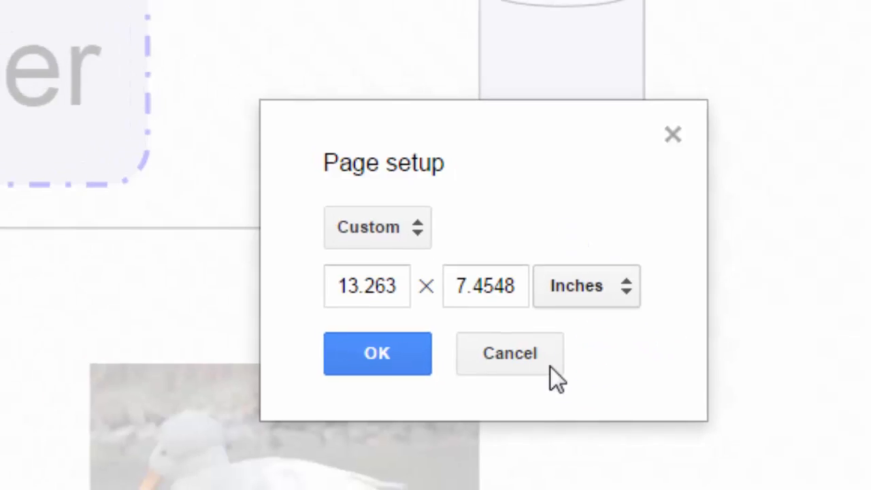
click(524, 366)
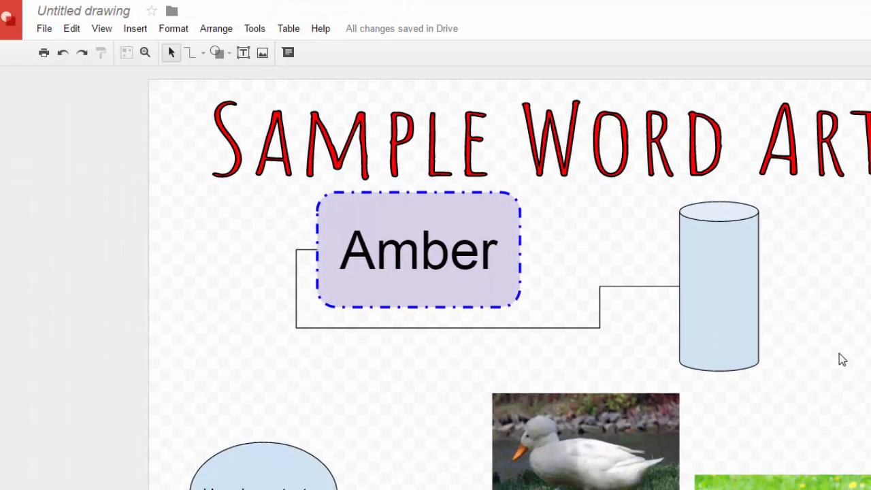
click(51, 32)
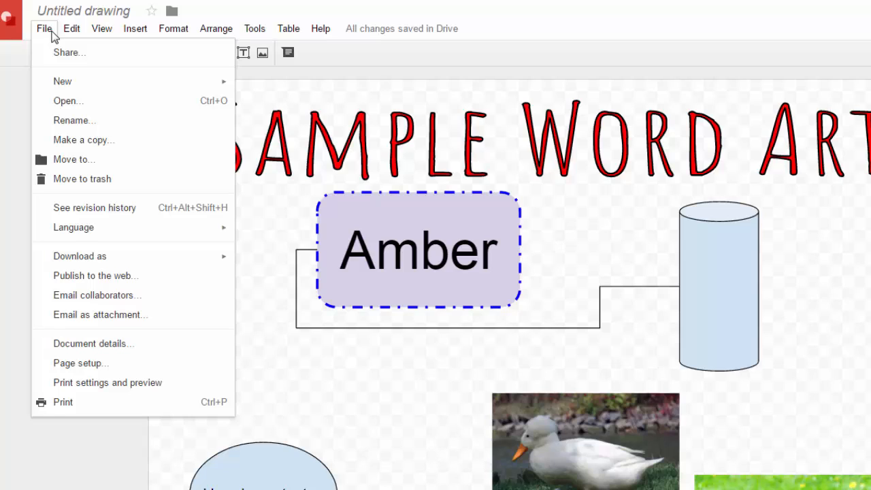
mouse_move(68, 37)
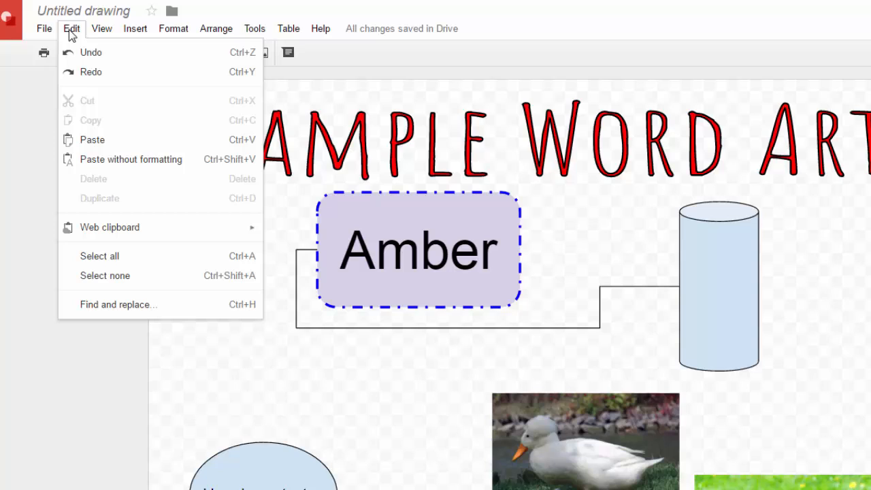
key(Escape)
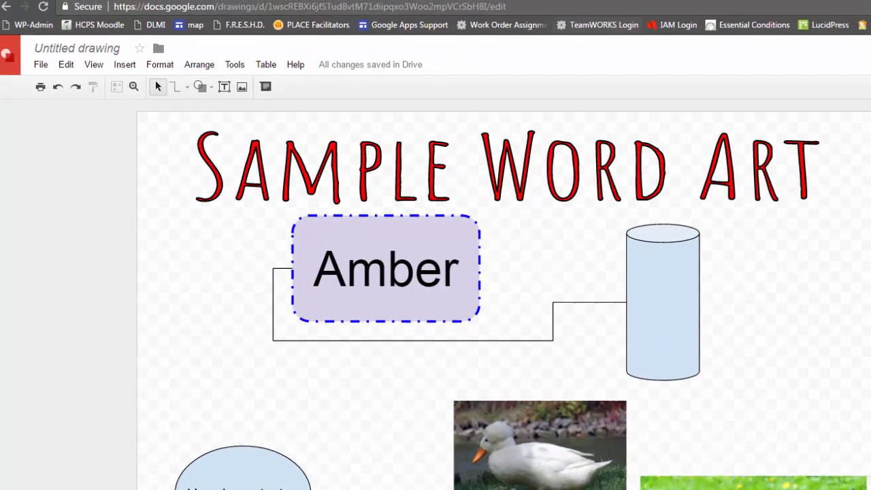
Step: Copy the "Google Drawings: The Power of Creativity" text box from the other untitled drawing and paste it into the sample drawing
click(294, 12)
click(681, 328)
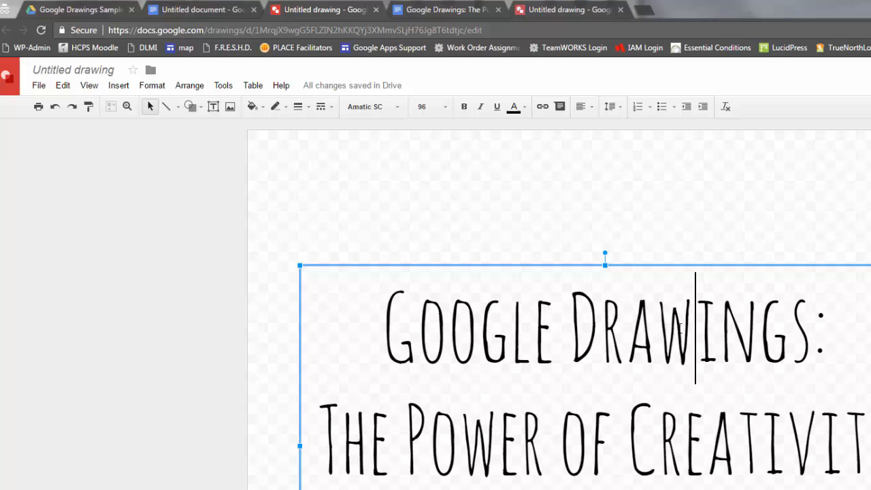
right_click(670, 266)
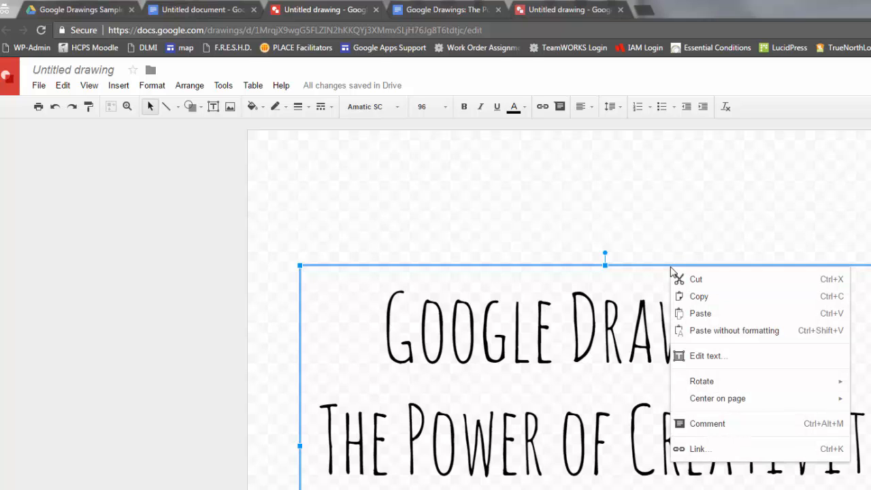
click(698, 298)
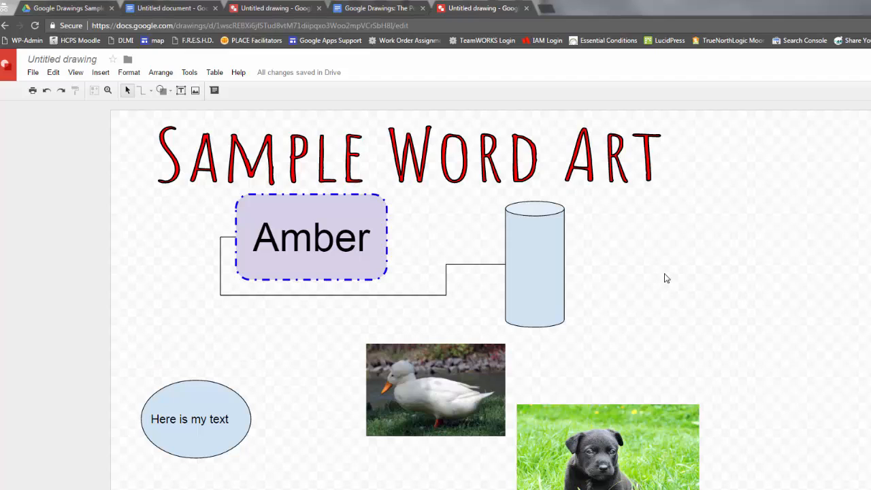
right_click(666, 278)
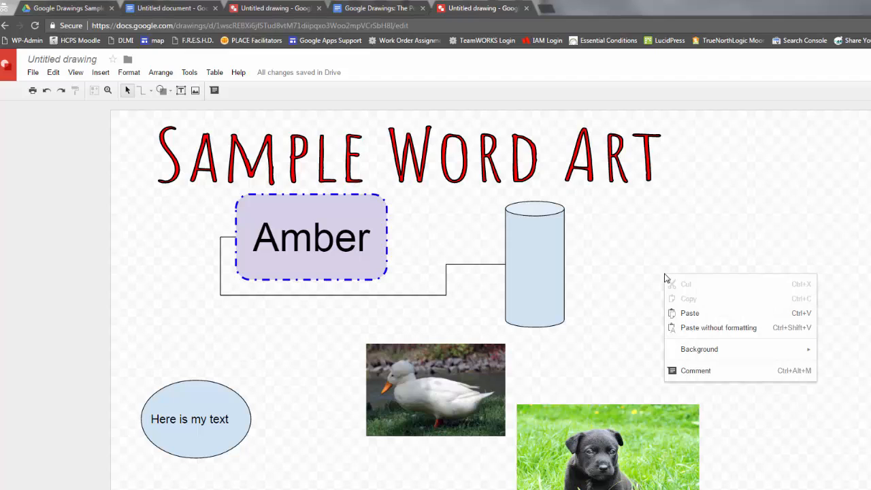
click(687, 311)
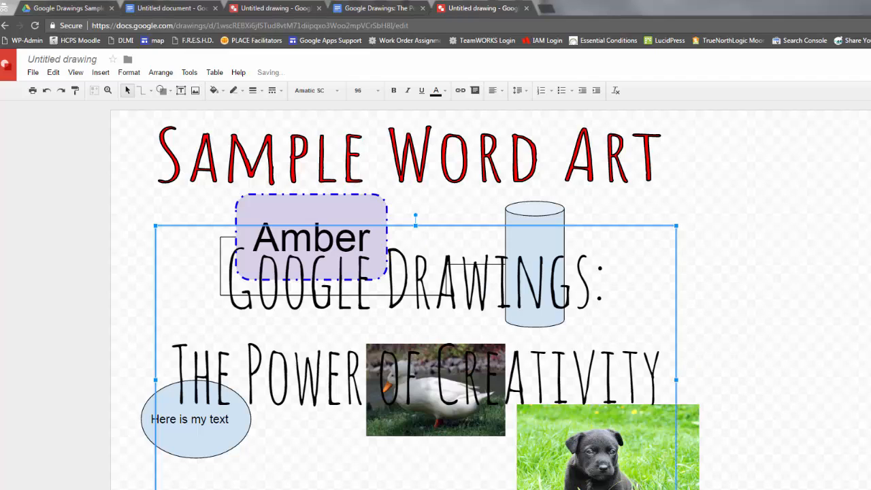
Step: Shrink the pasted title text box to about half its width and place it to the right of the cylinder
drag(665, 489, 588, 470)
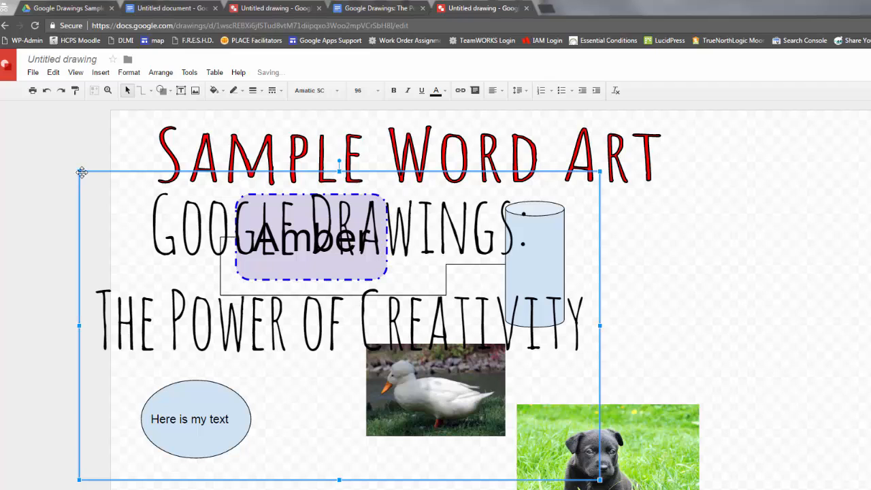
drag(81, 172, 341, 367)
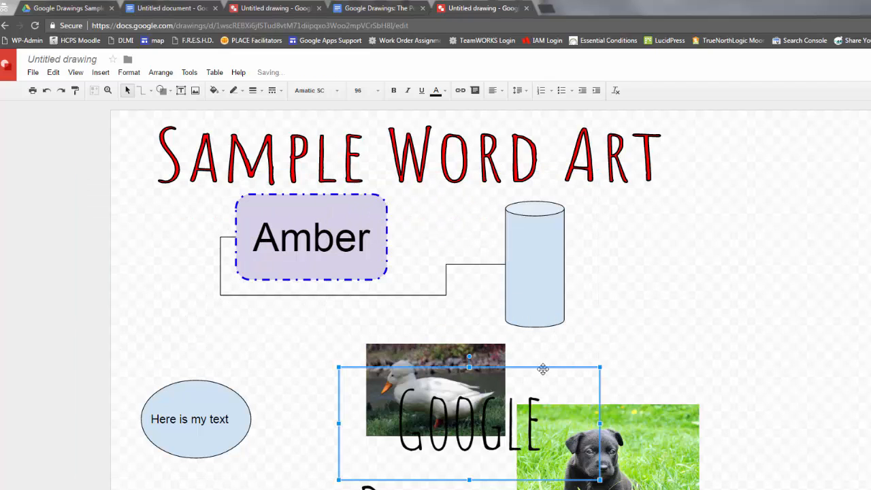
drag(543, 368, 844, 203)
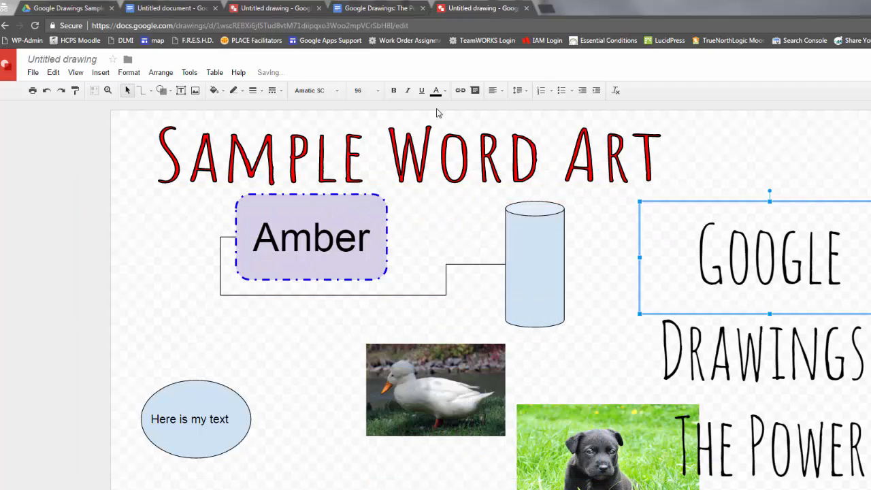
Step: Set the pasted title text's font size to 14
click(379, 92)
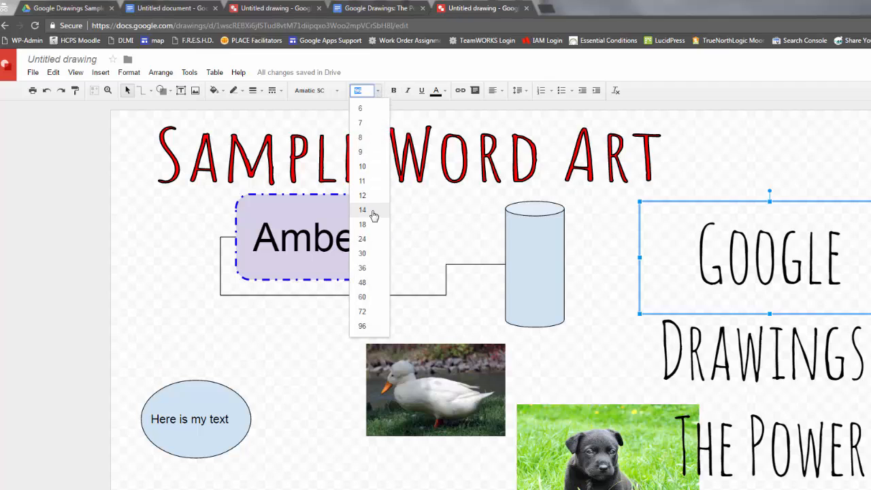
click(373, 215)
click(357, 91)
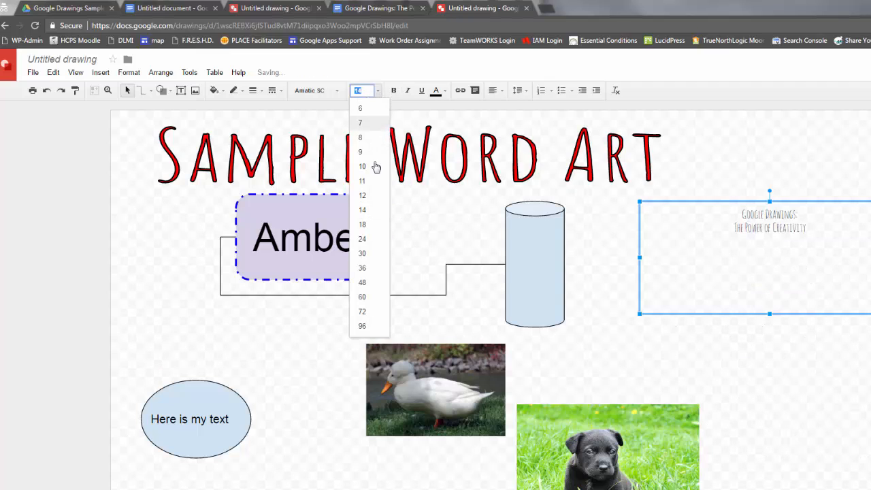
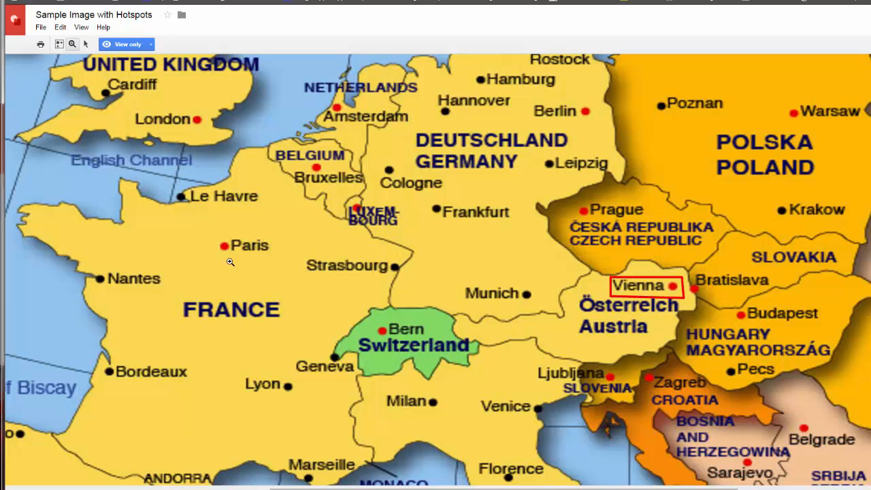
Step: In the Sample Image with Hotspots drawing, fit the map to the view and open the Vienna hotspot's tourist information link
click(86, 44)
mouse_move(660, 292)
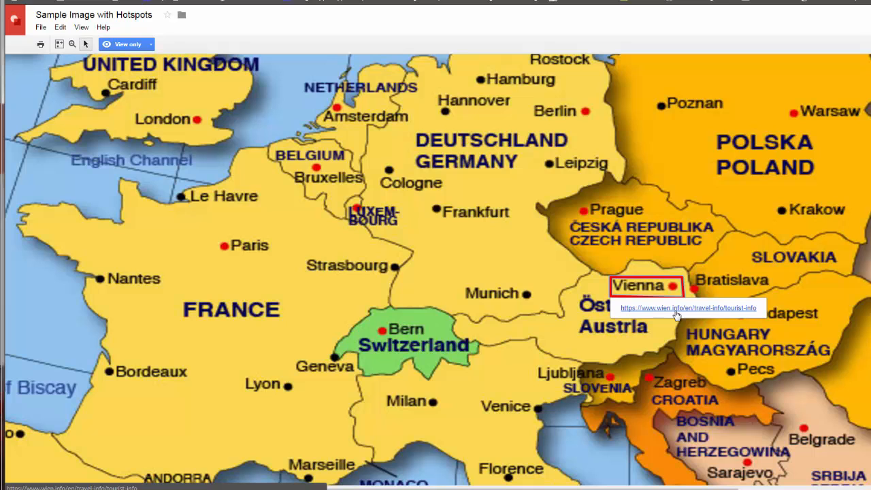
click(81, 27)
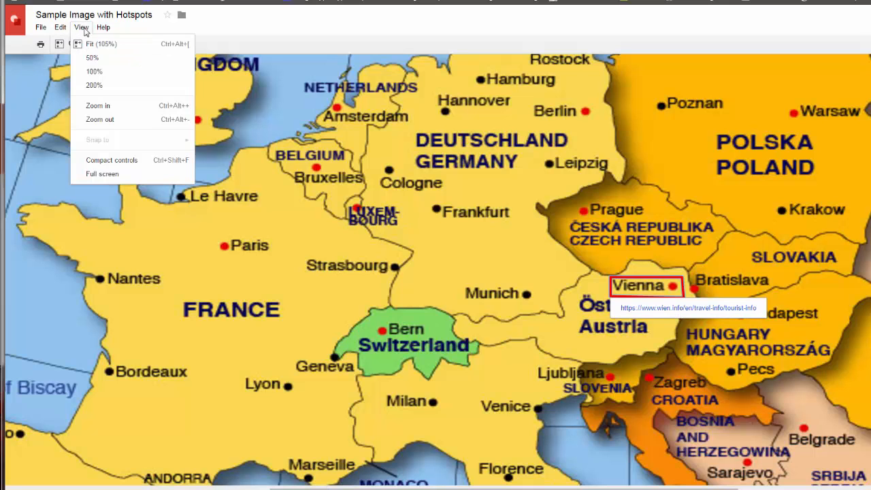
click(100, 45)
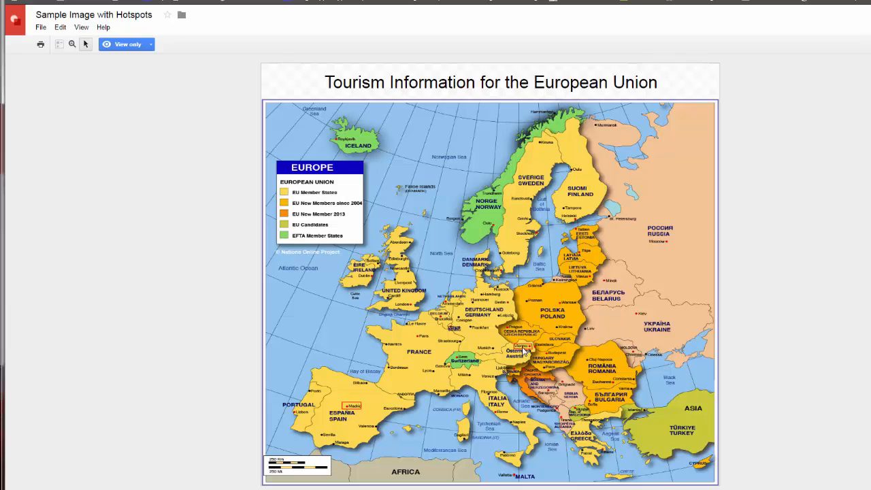
click(537, 360)
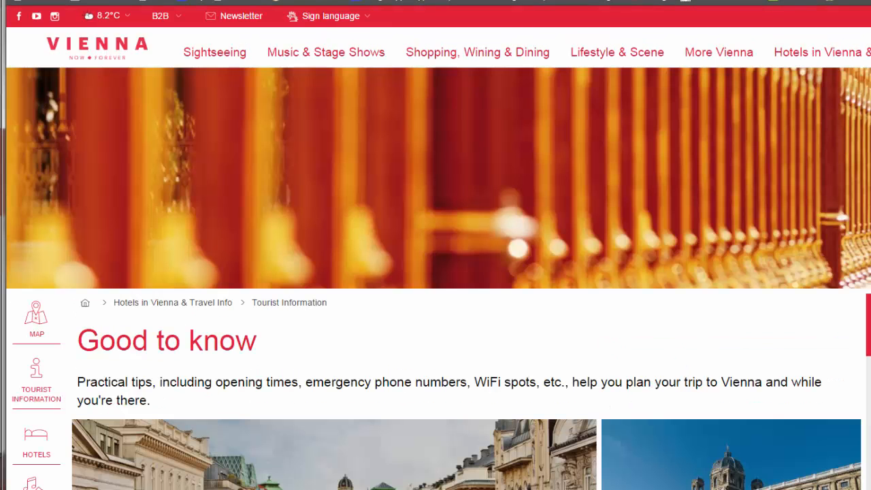
Step: Return to the Sample Image with Hotspots drawing and open the Madrid hotspot's tourism link
click(140, 1)
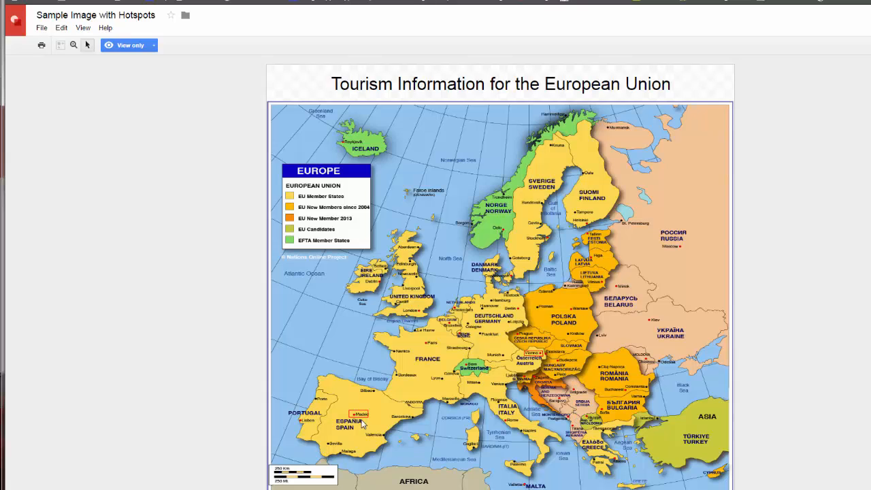
mouse_move(363, 416)
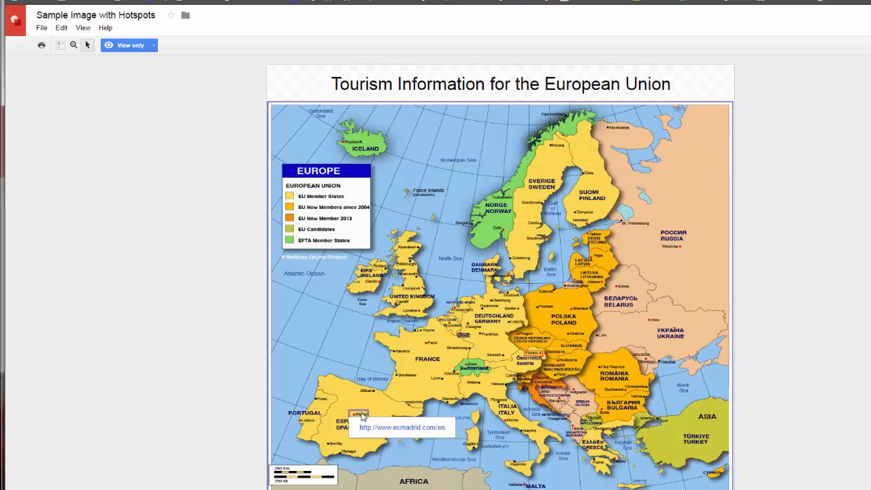
click(409, 431)
key(ctrl+w)
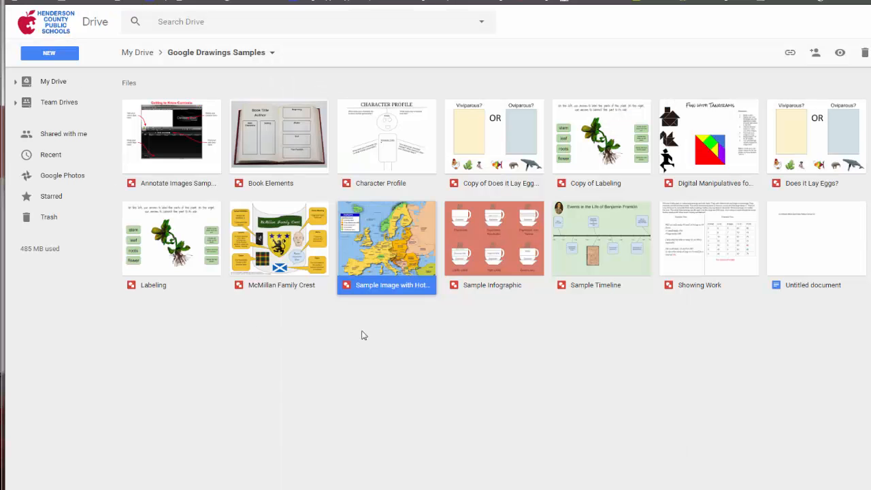
Step: Switch to the untitled Google Docs document and start a new embedded drawing below its first line
click(479, 366)
key(ctrl+Tab)
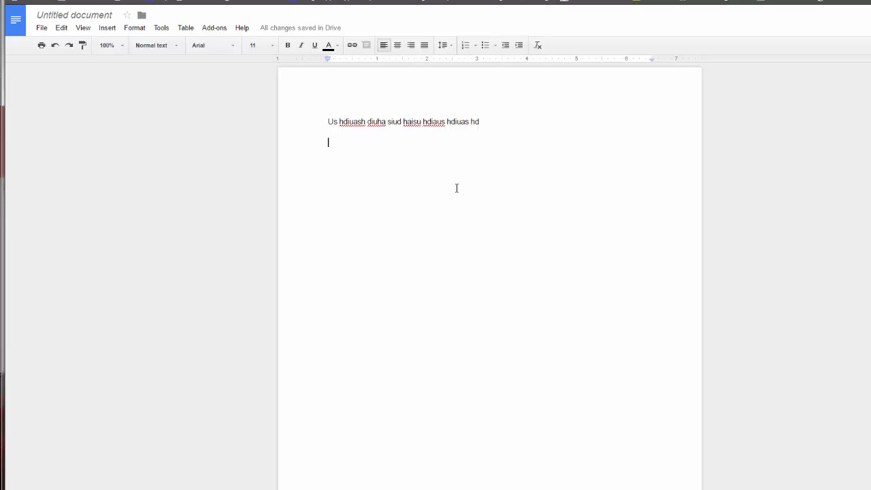
click(109, 27)
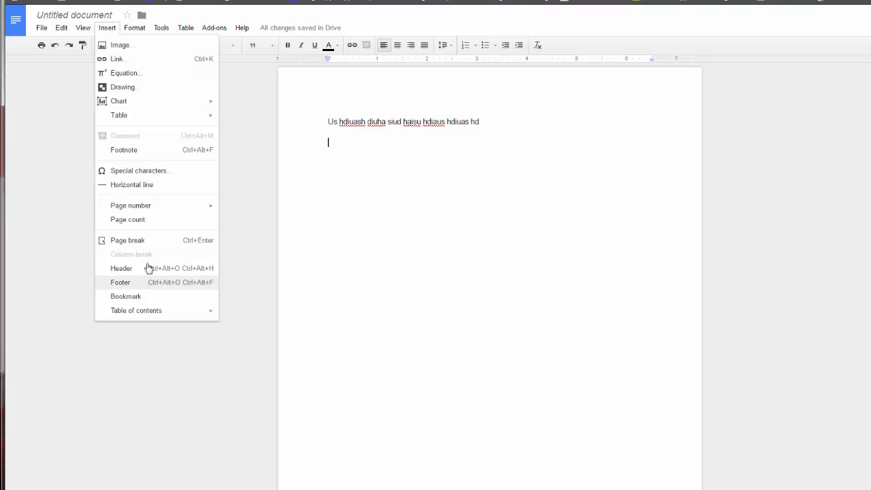
click(136, 91)
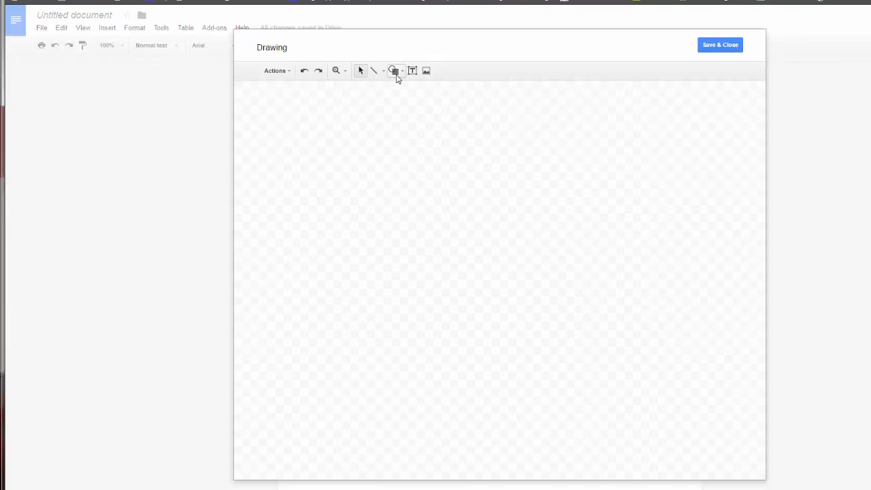
Step: Draw a right triangle in the upper left of the drawing canvas and fill it with light magenta
click(396, 74)
mouse_move(414, 90)
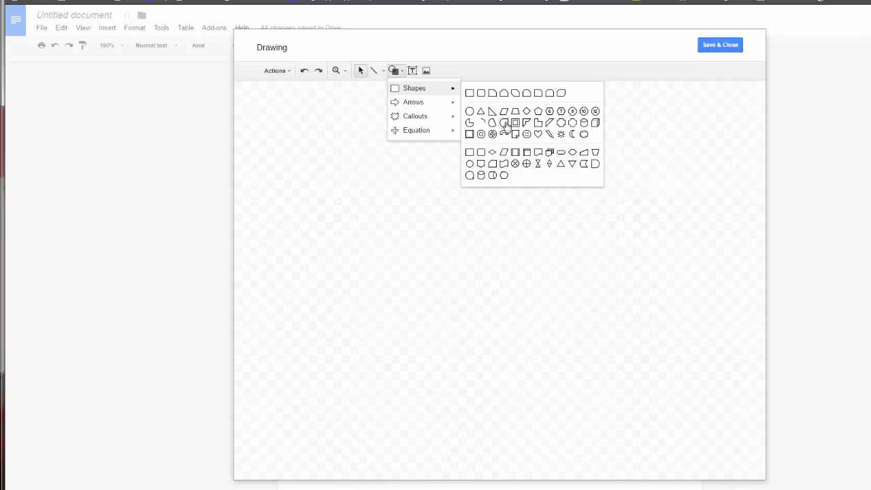
click(492, 111)
drag(277, 128, 453, 245)
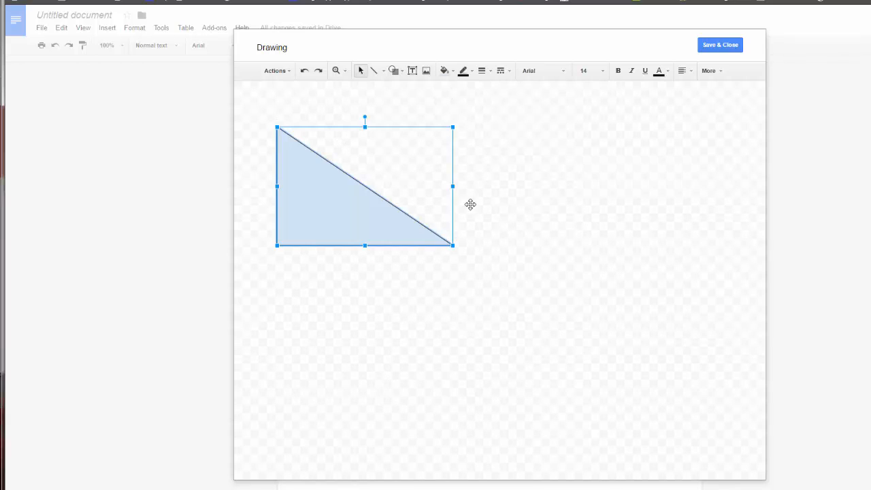
click(454, 72)
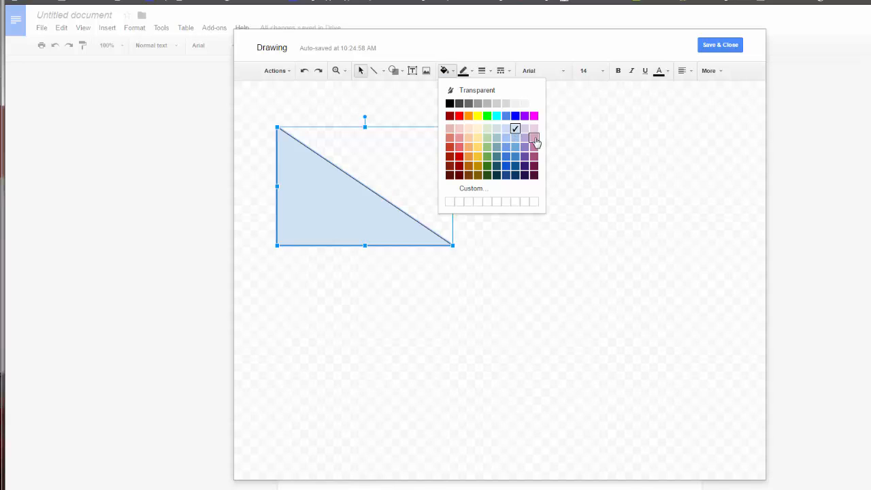
click(535, 141)
click(504, 169)
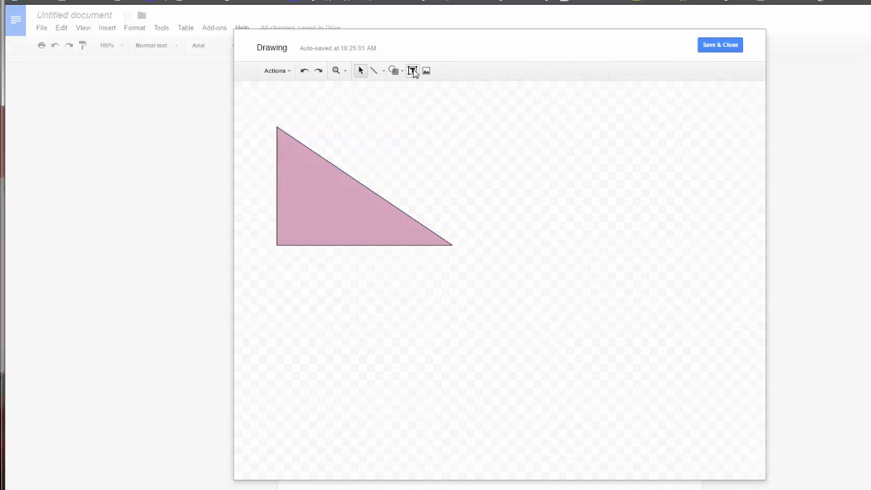
Step: Add a text box reading "This is a triangle" to the right of the triangle and save the drawing into the document
click(412, 71)
drag(398, 136, 536, 192)
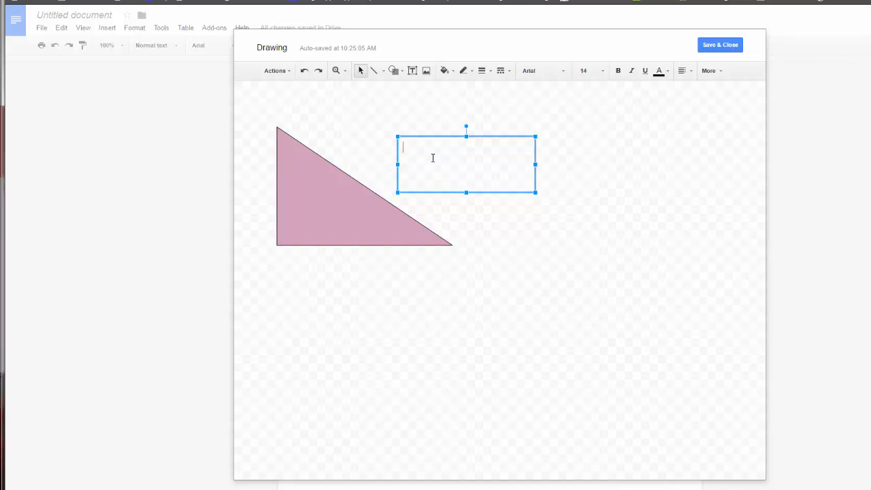
text(This is a triangle)
click(543, 276)
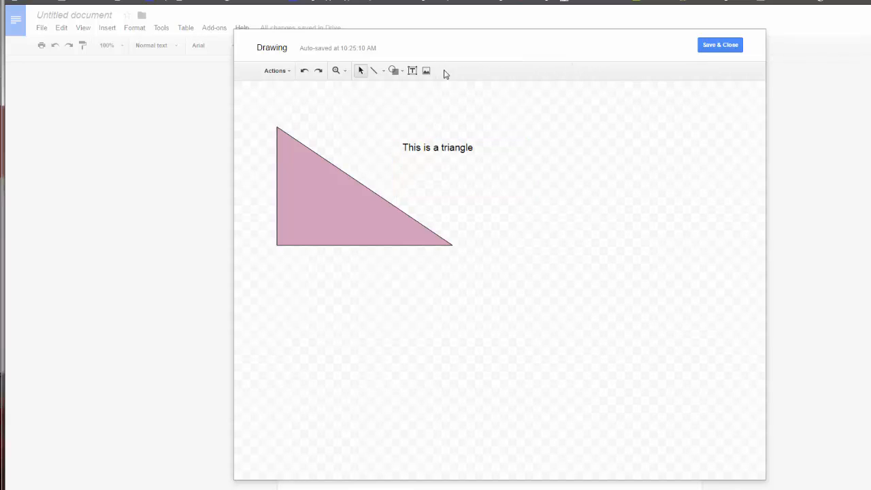
click(716, 52)
Step: Set the inserted drawing to wrap text and shrink it from its lower-left corner to about two thirds of its size
click(469, 229)
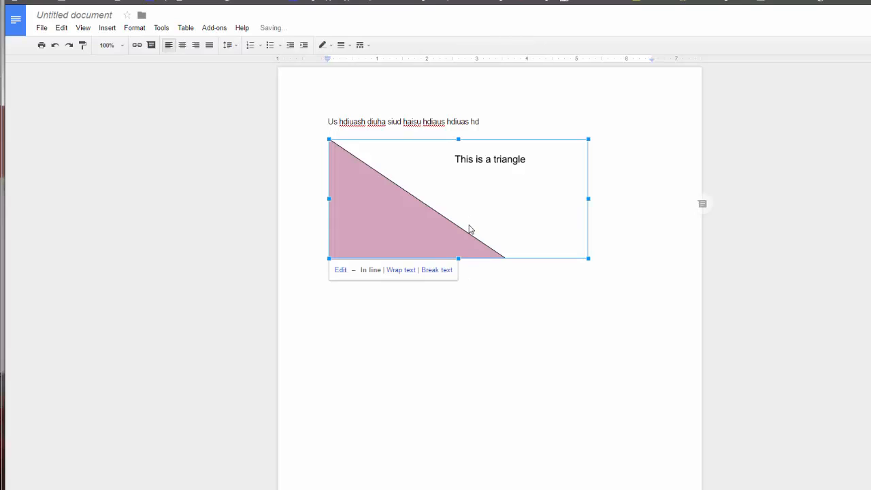
click(409, 271)
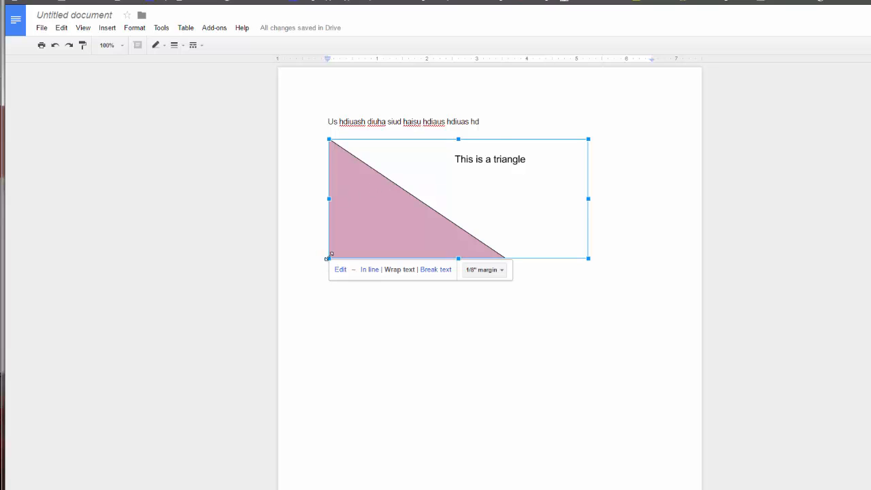
drag(330, 258, 410, 222)
Step: Add four lines of filler text below the document's first line, from "Poajs dojk apsod" to "D aposdj apsj dasdapsdij apsjd asd"
click(488, 121)
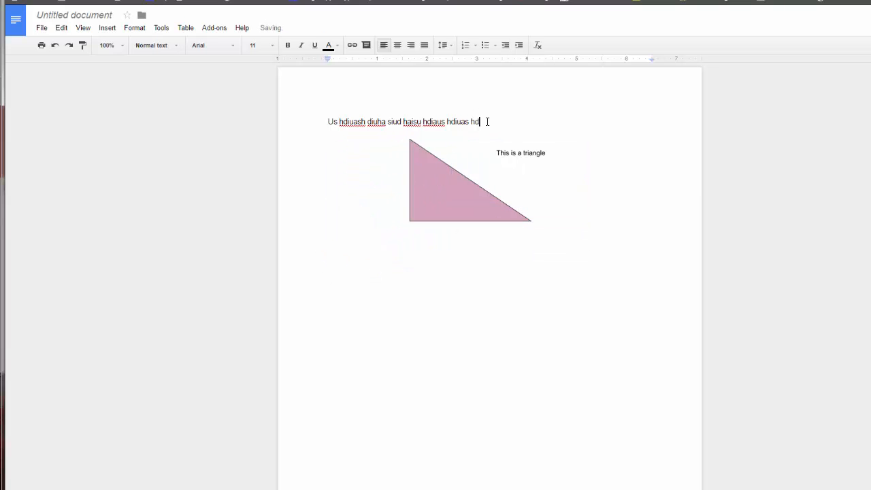
key(Return)
text(Poajs dojk apsod poaskd a)
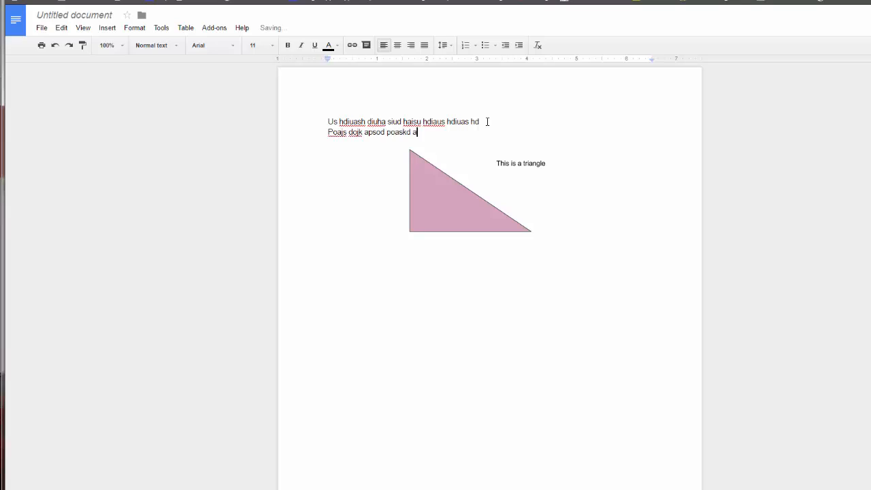
text(s dapisdj asd asdoij oij)
key(Return)
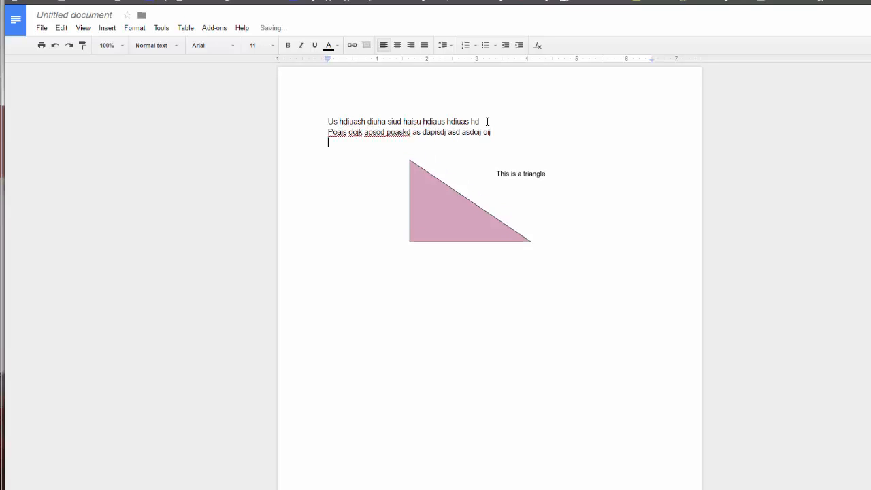
text(Aposj dpoaks d)
key(Return)
text(A paosj das)
key(Return)
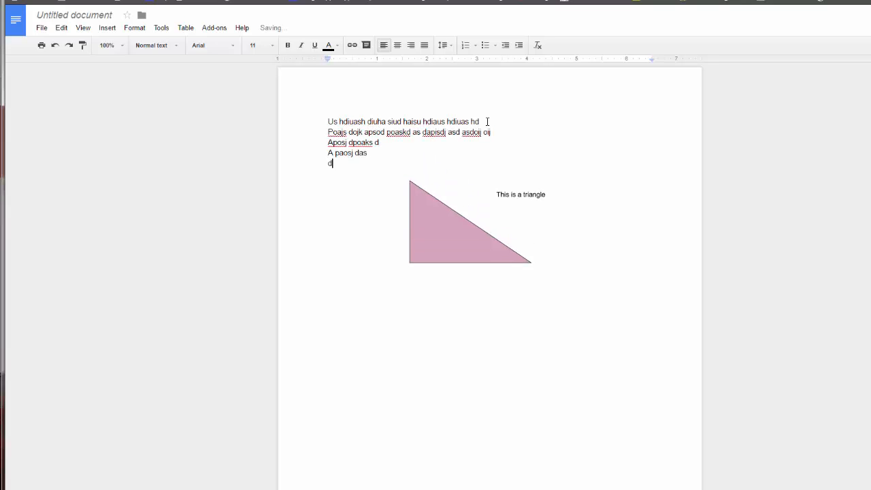
text(D aposdj apsj dasdapsdij apsjd asd)
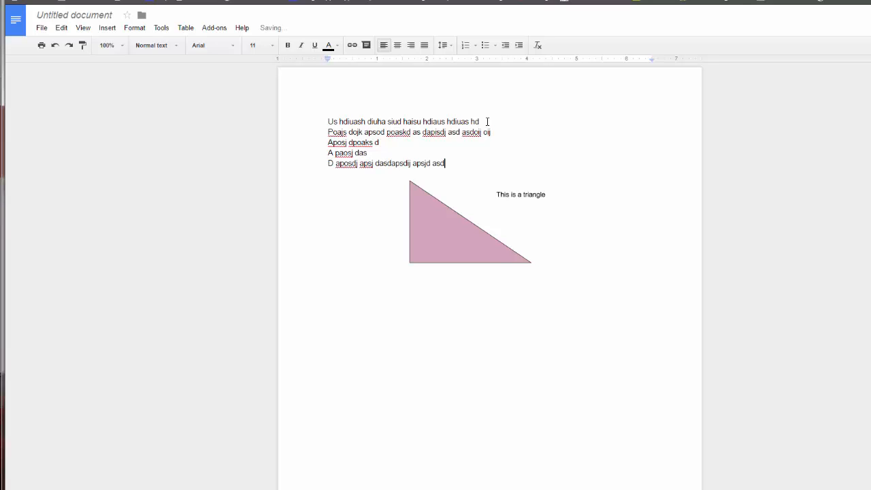
Step: Move the drawing up against the page's left margin so the last three text lines wrap on its right side
click(452, 227)
mouse_move(463, 230)
mouse_down()
mouse_move(387, 175)
mouse_move(393, 200)
mouse_up()
click(637, 225)
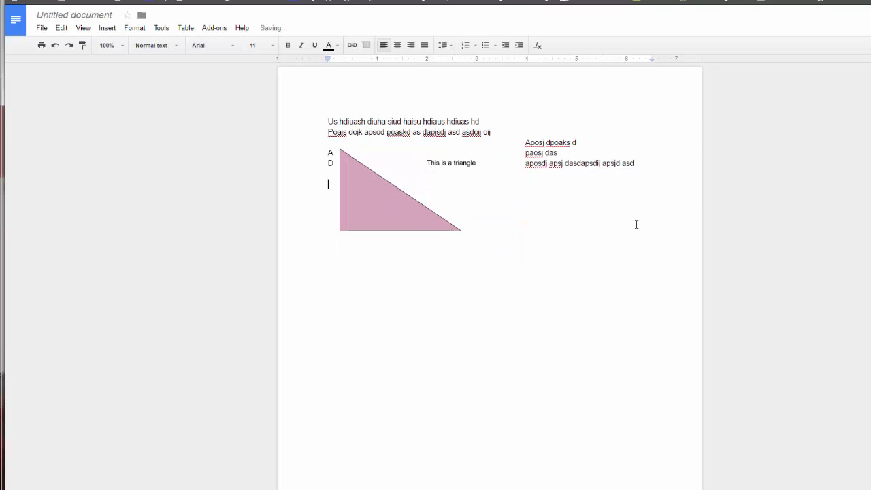
click(389, 188)
click(550, 195)
drag(393, 197, 381, 201)
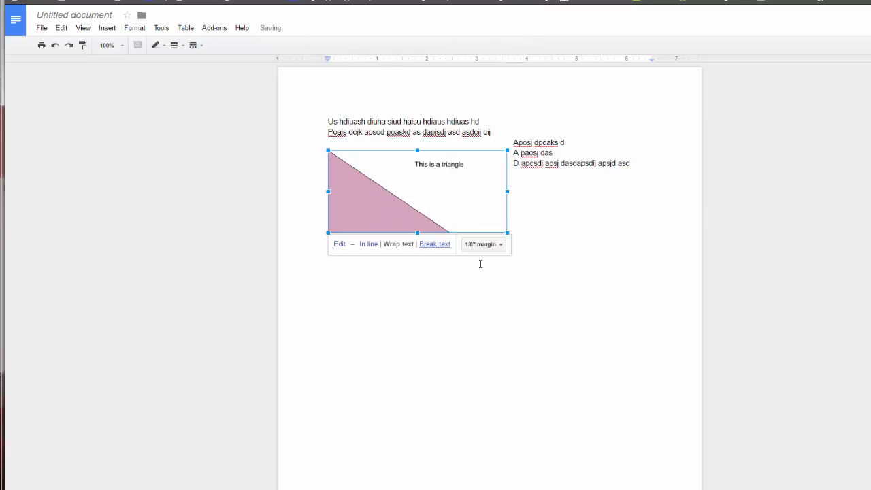
click(548, 268)
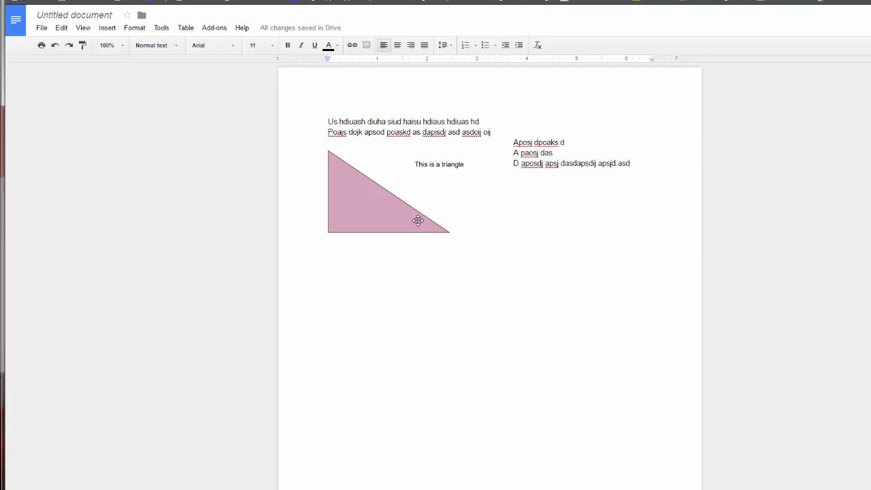
Step: Edit the embedded drawing to move the "This is a triangle" text box onto the triangle, and save it back to the document
double_click(401, 188)
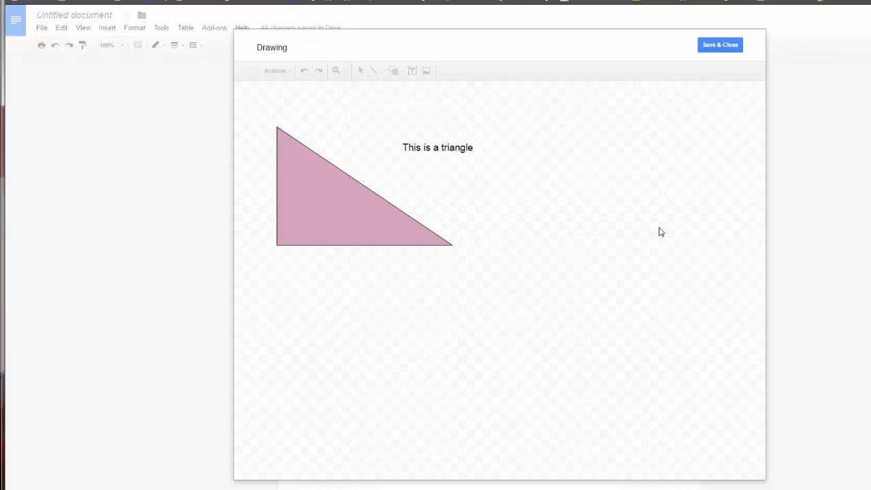
click(422, 148)
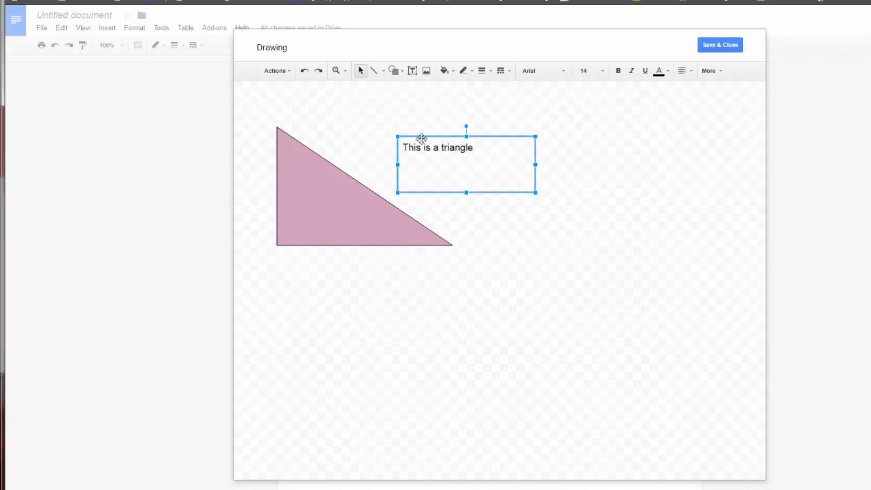
drag(422, 138, 315, 182)
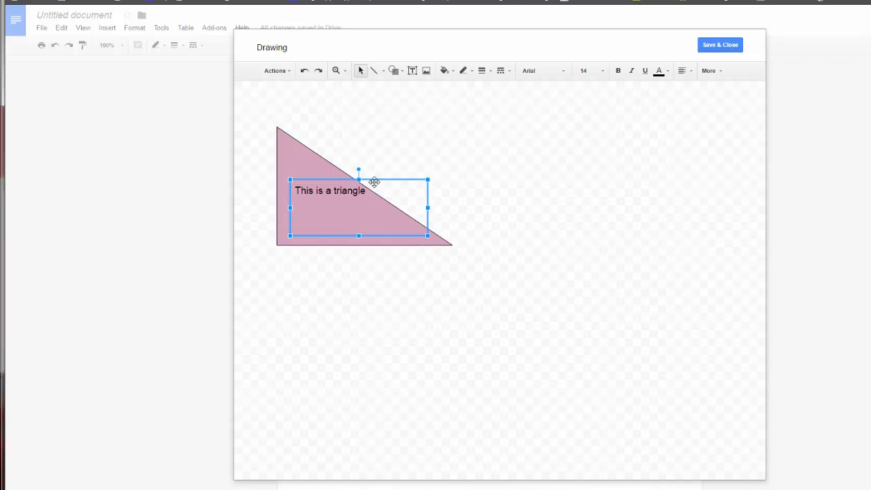
click(533, 171)
click(733, 49)
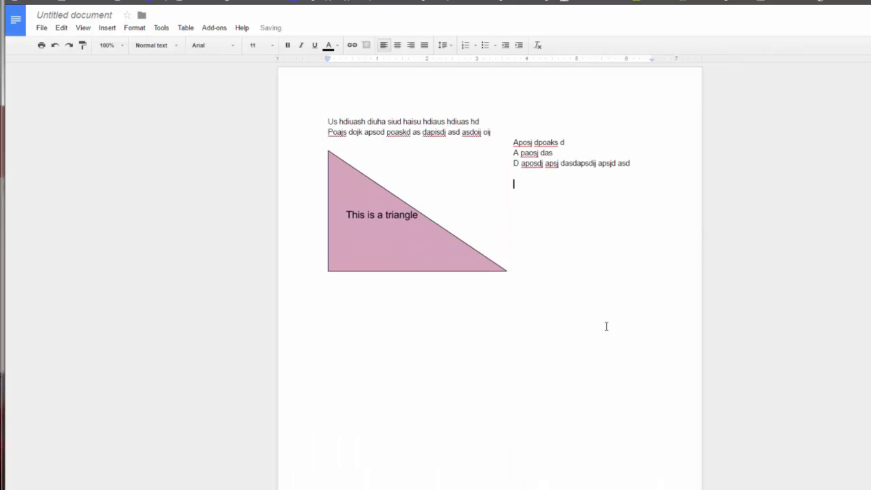
Step: Shrink the updated triangle drawing from its lower-right corner to about two thirds of its size
click(416, 247)
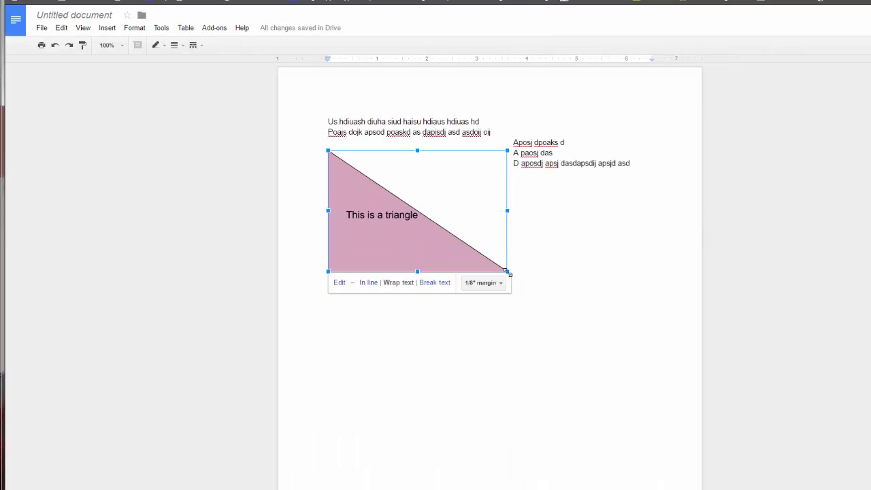
mouse_move(507, 272)
mouse_down()
mouse_move(431, 233)
mouse_move(451, 233)
mouse_up()
click(448, 199)
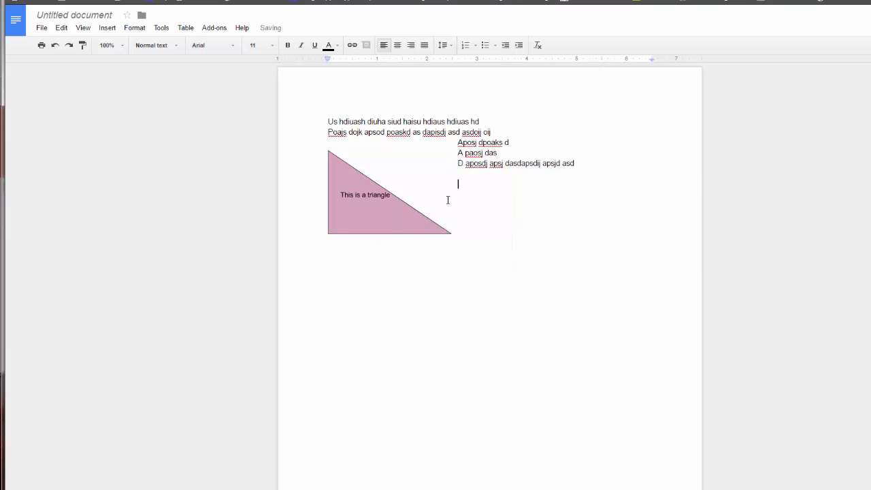
click(427, 179)
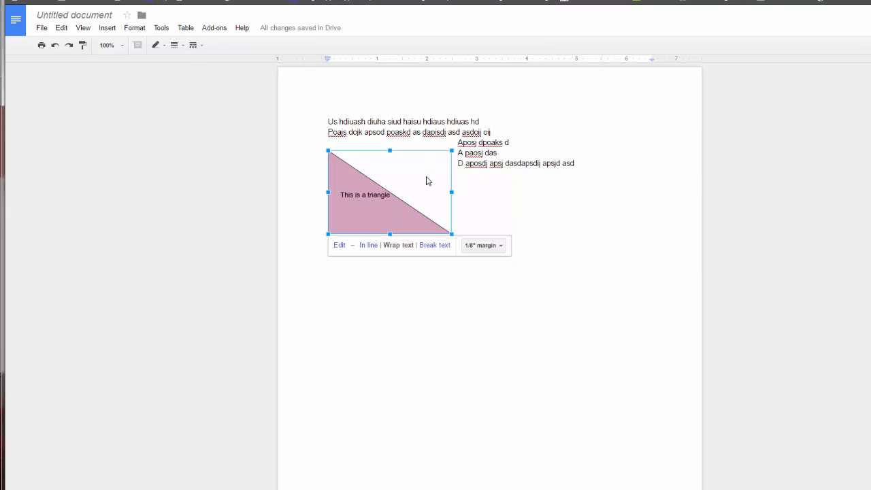
click(540, 202)
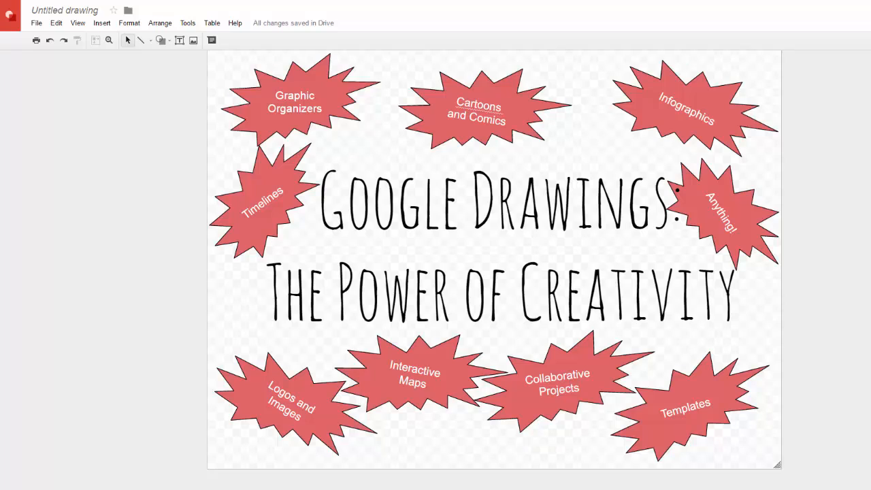